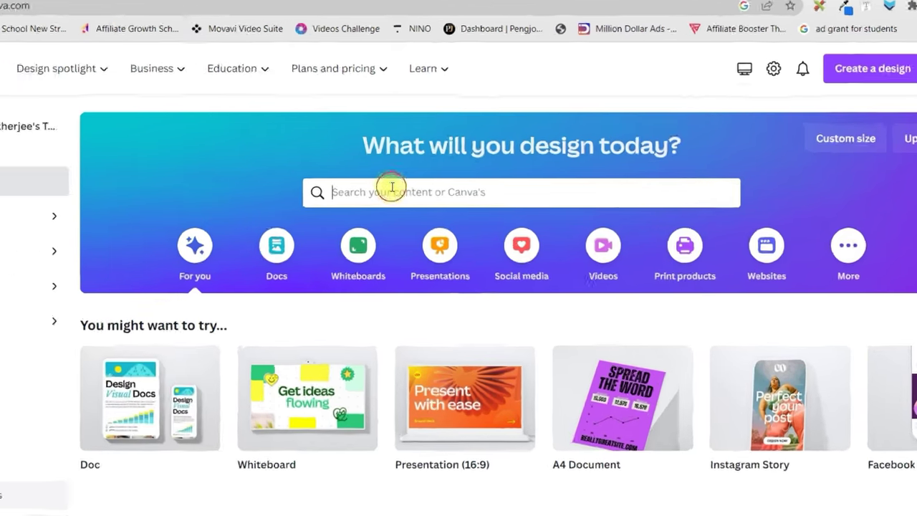
# Search Canva for 'YouTube video' and create a blank YouTube video design.
pyautogui.click(415, 195)
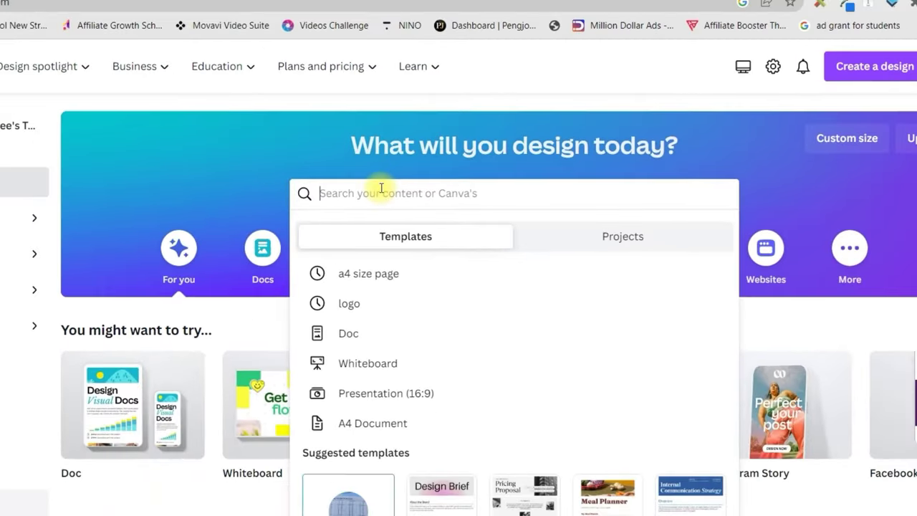
pyautogui.moveTo(215, 0)
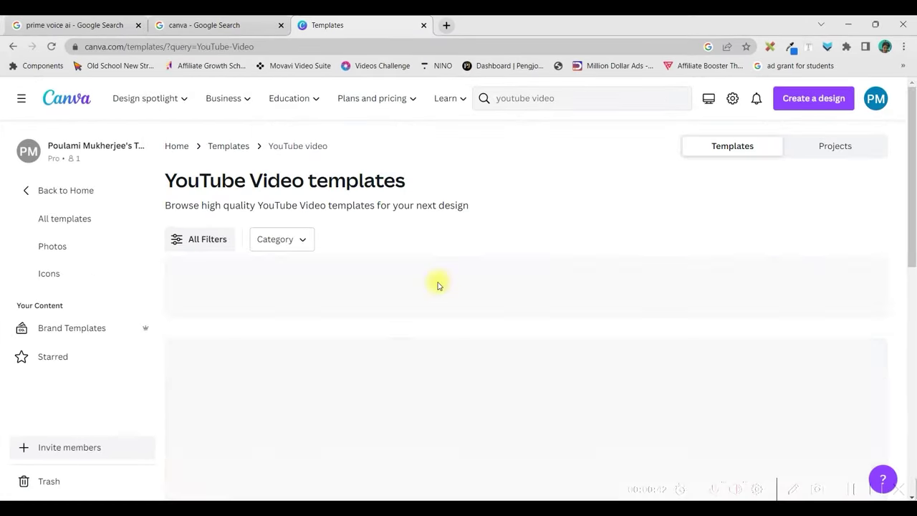
pyautogui.scroll(-2, 441, 316)
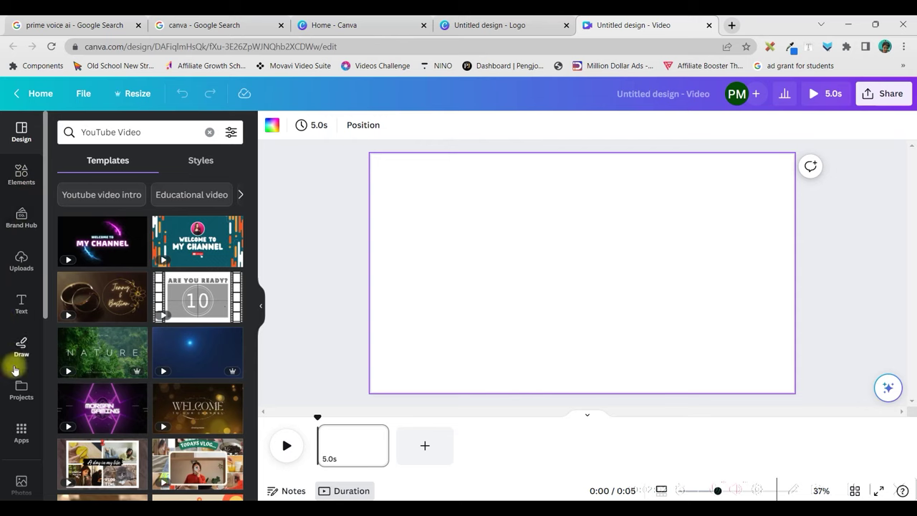
# Search elements for 'Cartoon Village background' and add the 3D village pond graphic.
pyautogui.click(15, 174)
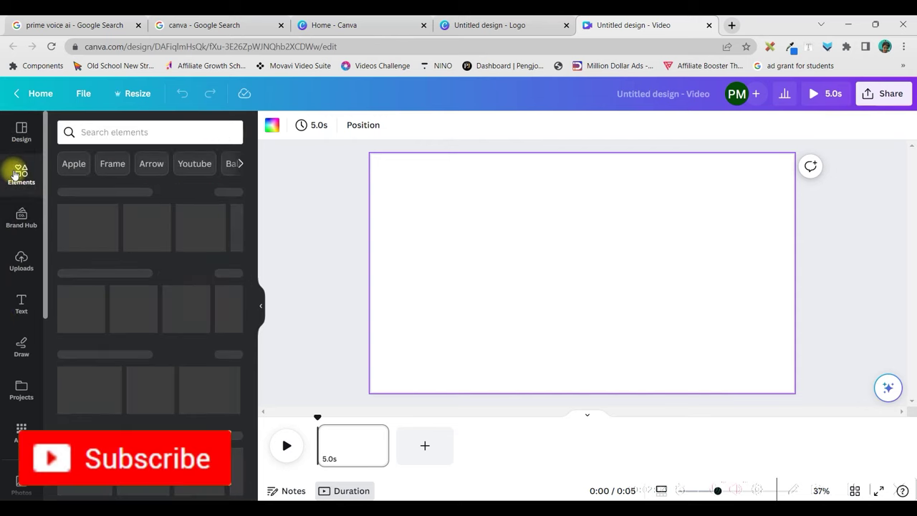
pyautogui.click(119, 132)
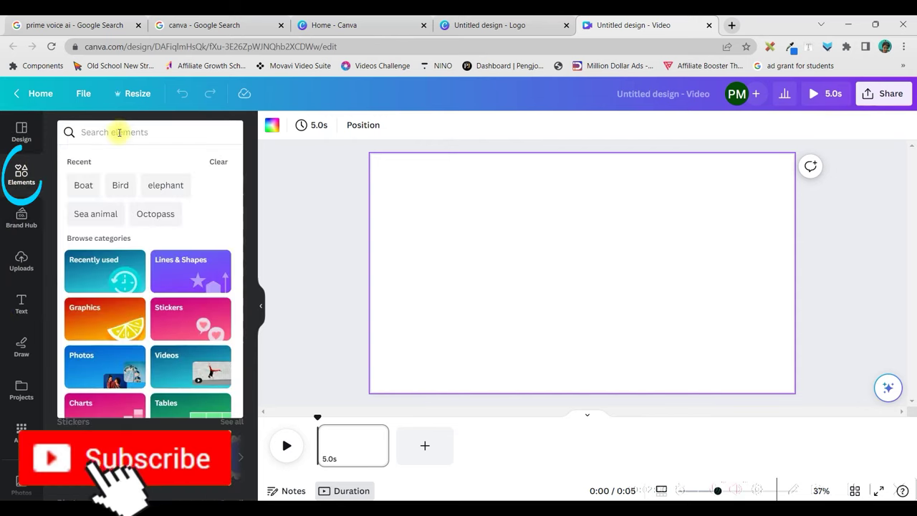
pyautogui.write('Carto')
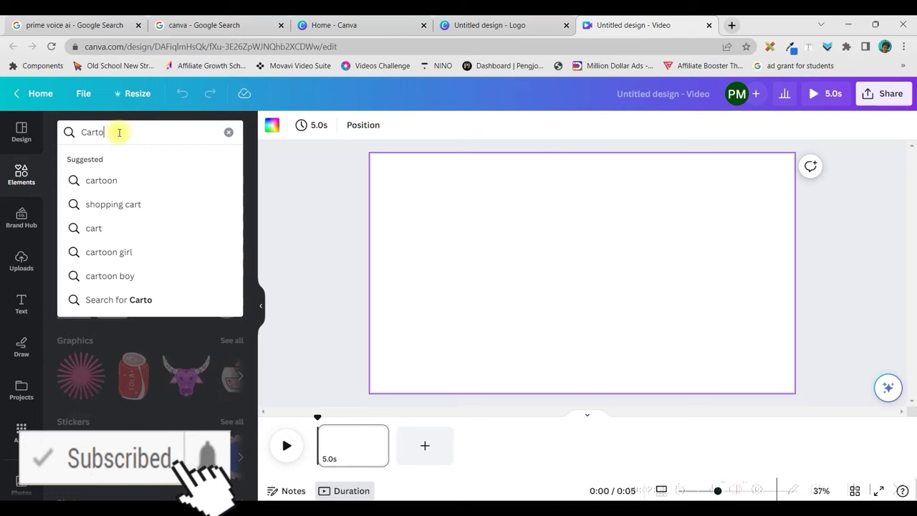
pyautogui.write('on Village background')
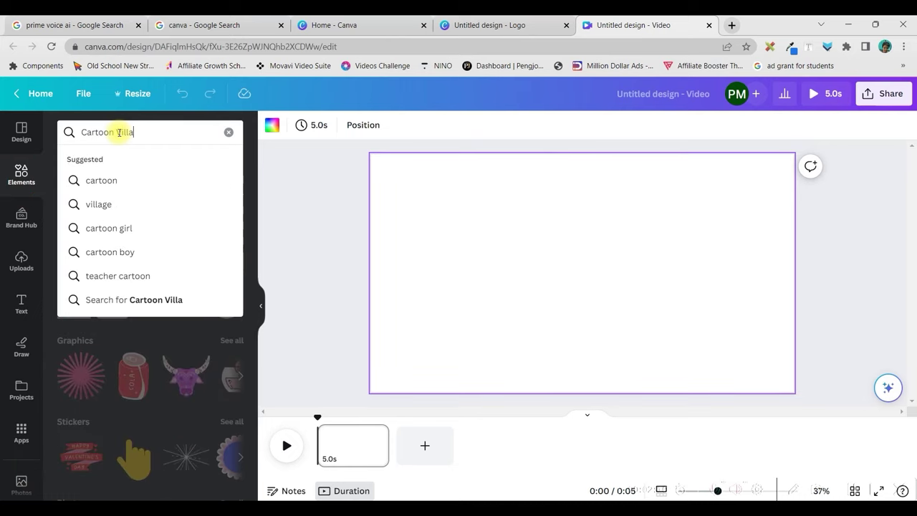
pyautogui.press('Return')
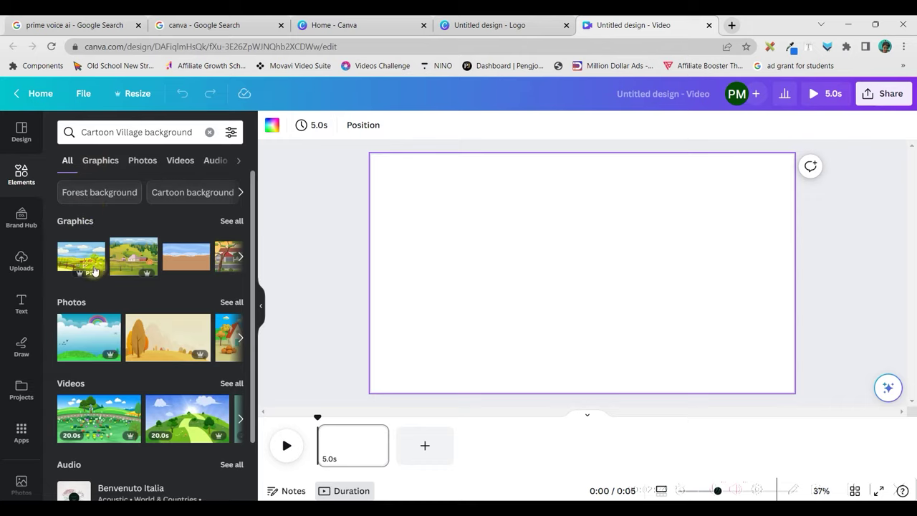
pyautogui.click(109, 162)
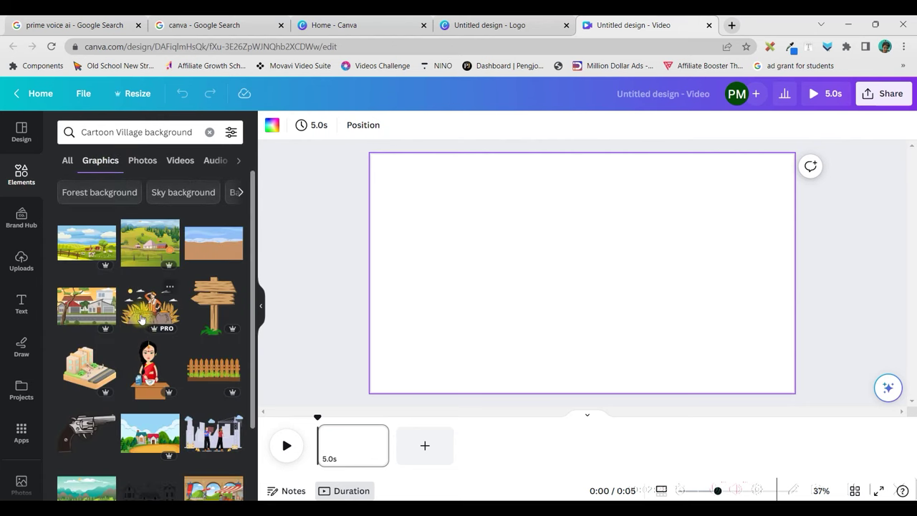
pyautogui.scroll(-3, 182, 429)
pyautogui.scroll(-3, 240, 399)
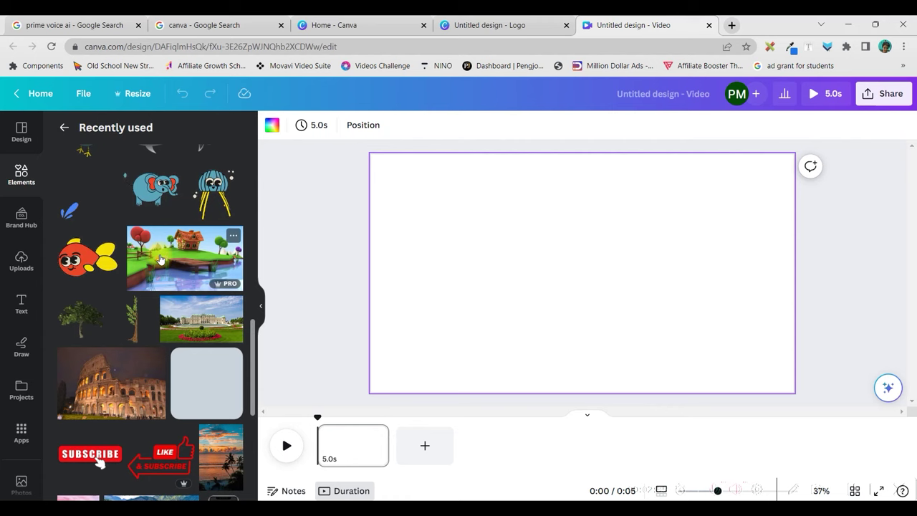
pyautogui.click(185, 255)
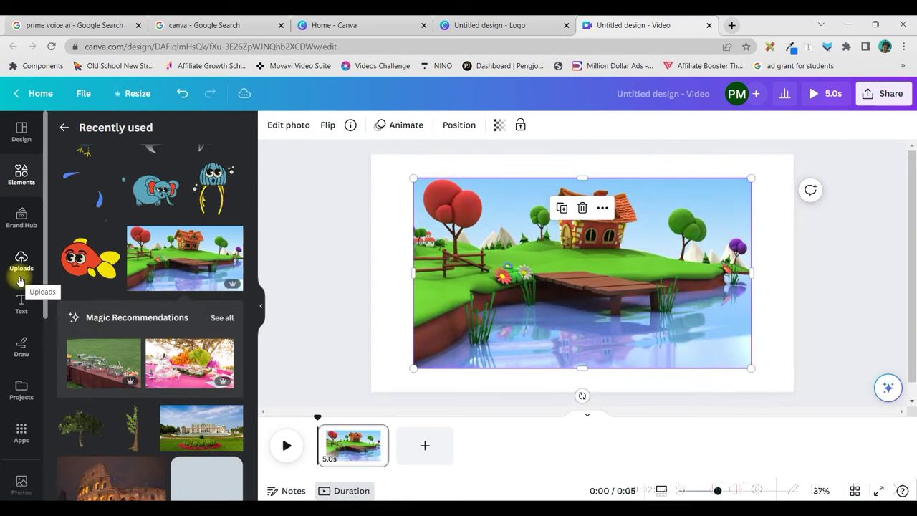
# Set the pond image as the page background.
pyautogui.rightClick(557, 294)
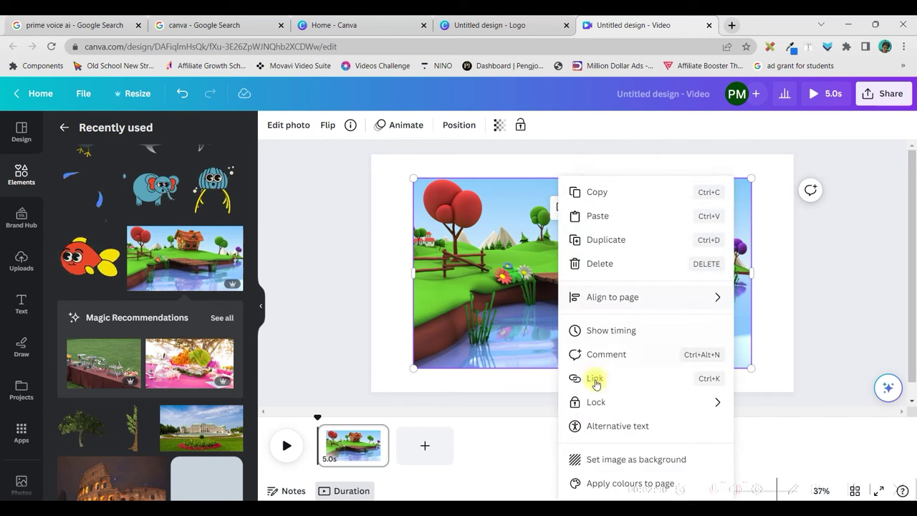
pyautogui.click(631, 462)
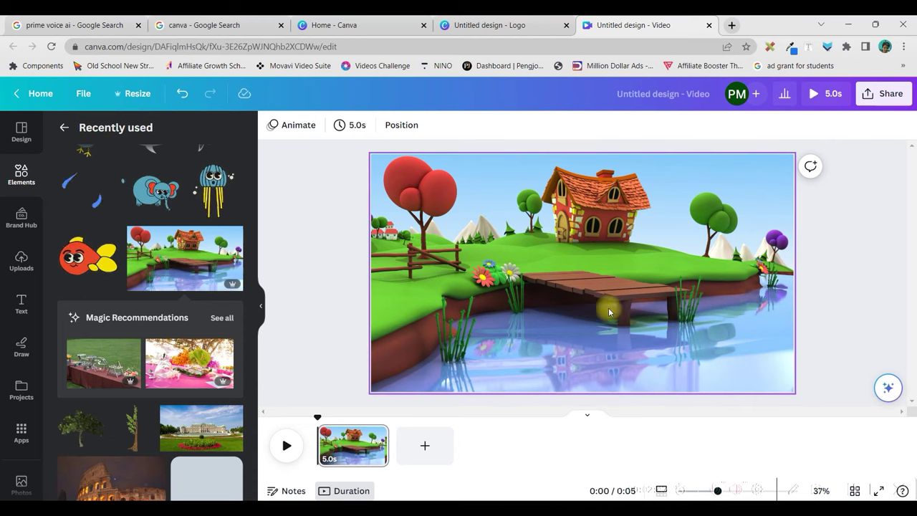
pyautogui.scroll(-5, 40, 136)
pyautogui.click(61, 129)
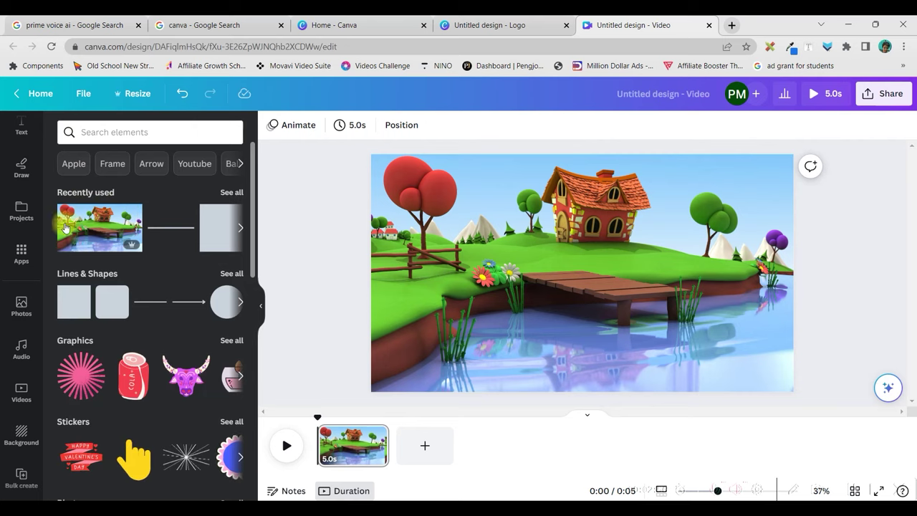
# Open the Text to Image generator from the Canva apps.
pyautogui.scroll(3, 29, 236)
pyautogui.scroll(-3, 30, 362)
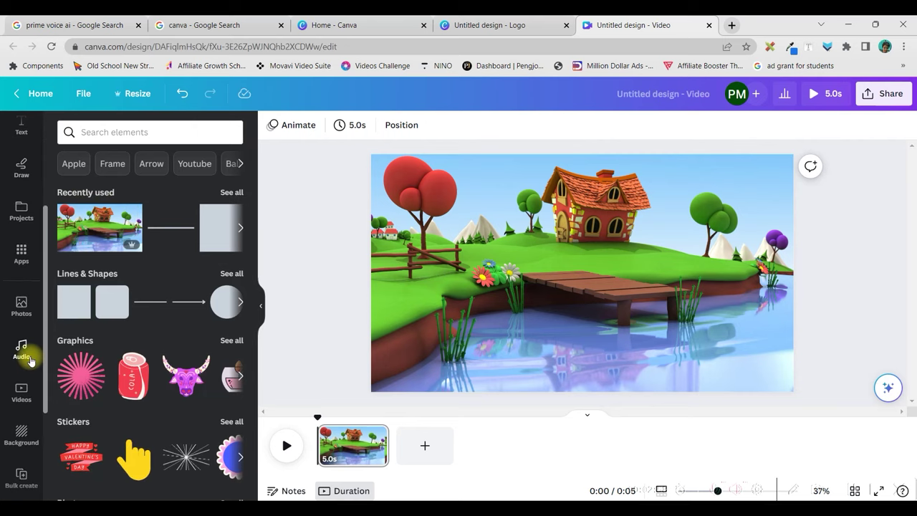
pyautogui.scroll(-2, 22, 448)
pyautogui.click(28, 437)
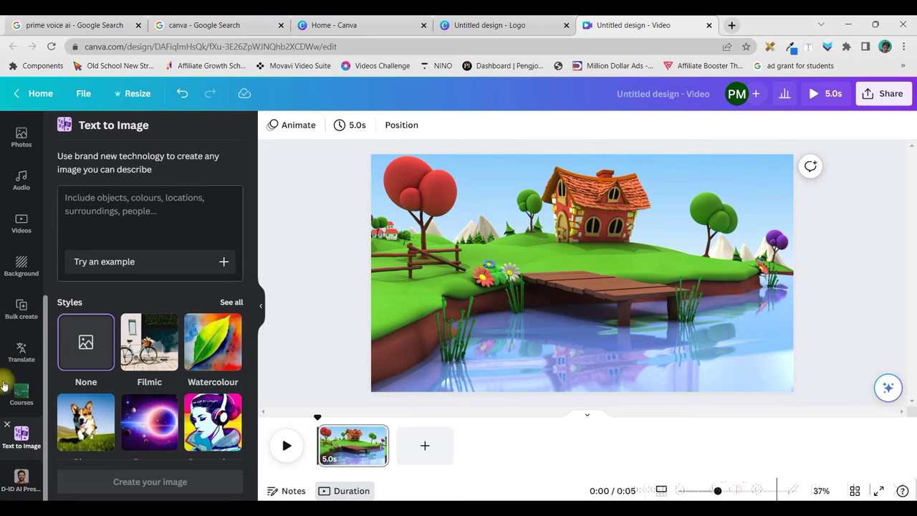
pyautogui.scroll(1, 17, 229)
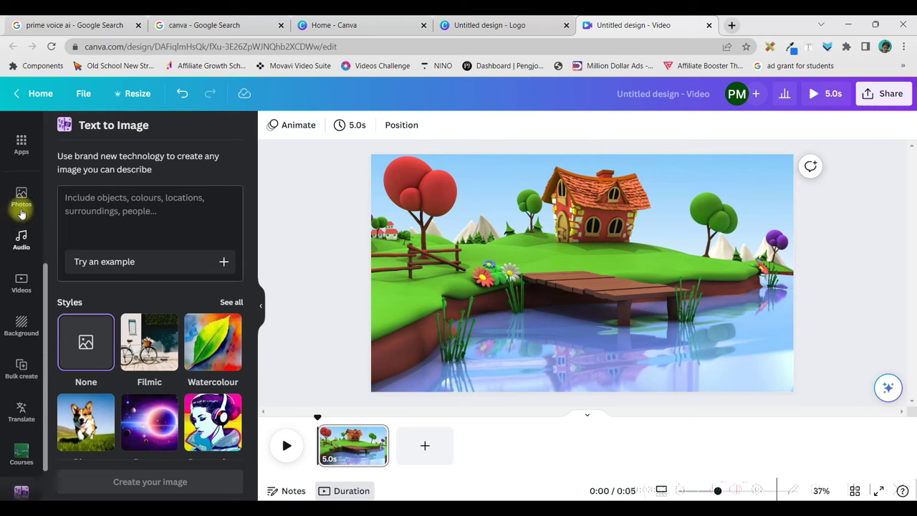
pyautogui.click(21, 140)
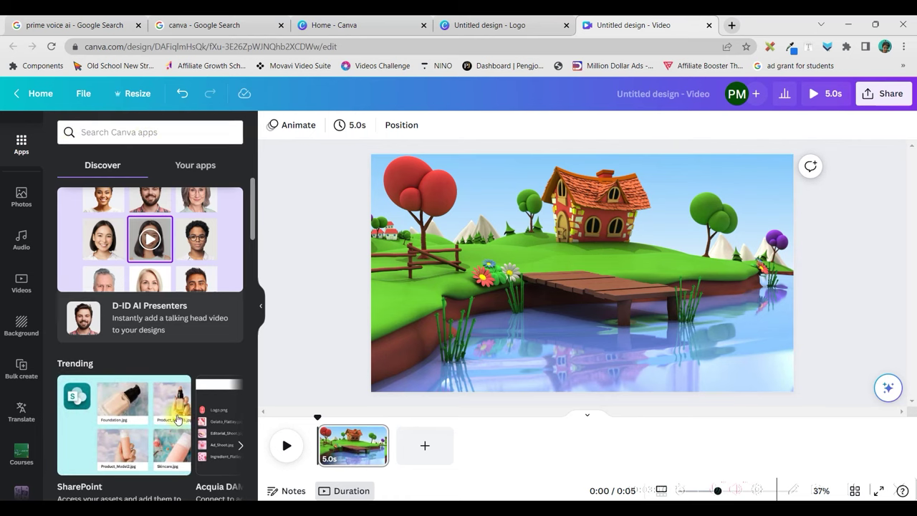
pyautogui.click(18, 491)
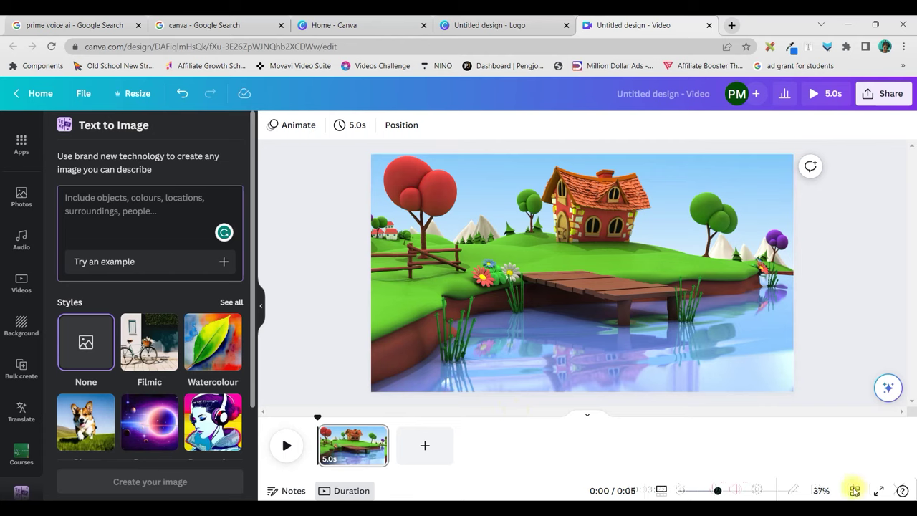
# Paste the village-with-garden-and-river prompt, generate images, and add a blank second page.
pyautogui.write('A cartoon village with a house at back, foreground a lush green Garden & a river')
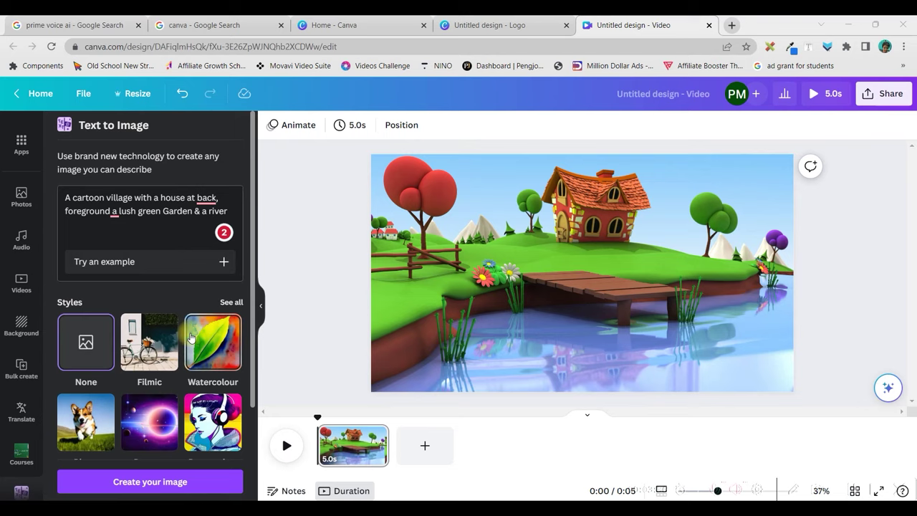
pyautogui.click(176, 283)
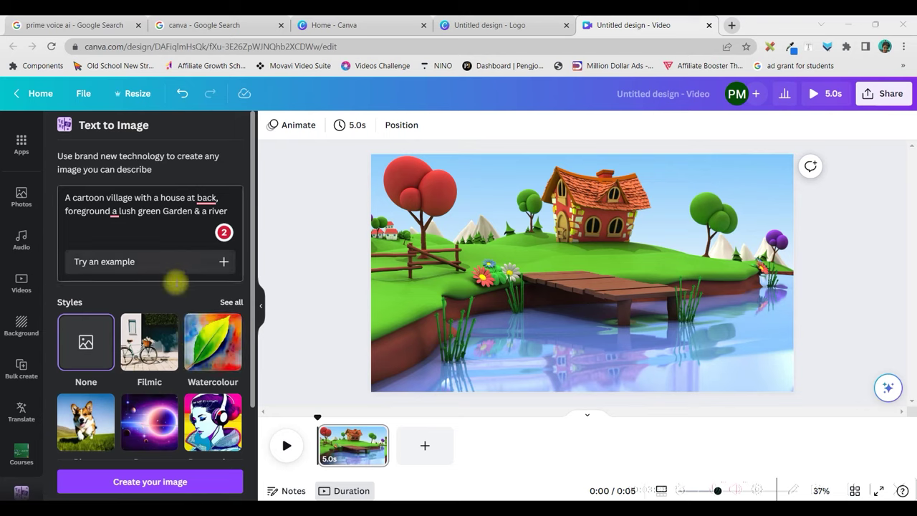
pyautogui.click(146, 482)
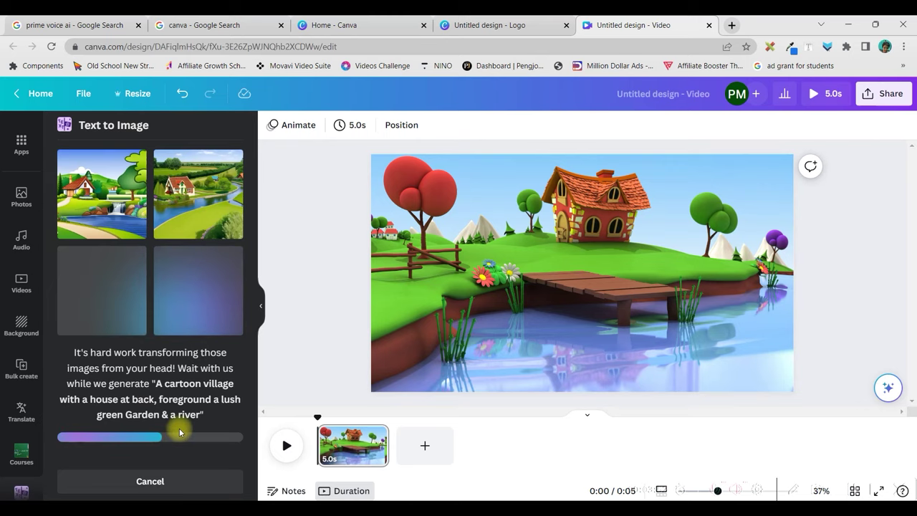
pyautogui.click(408, 441)
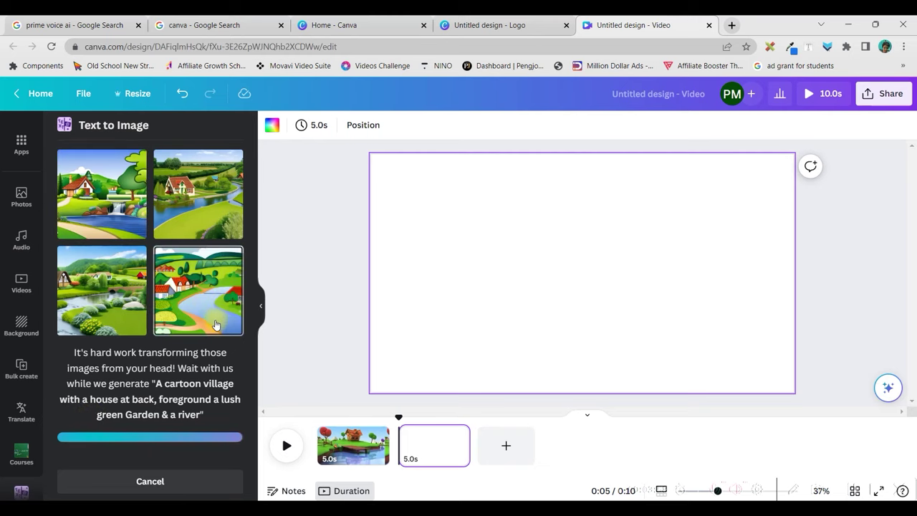
# Make the first generated village image the second page's background.
pyautogui.click(105, 216)
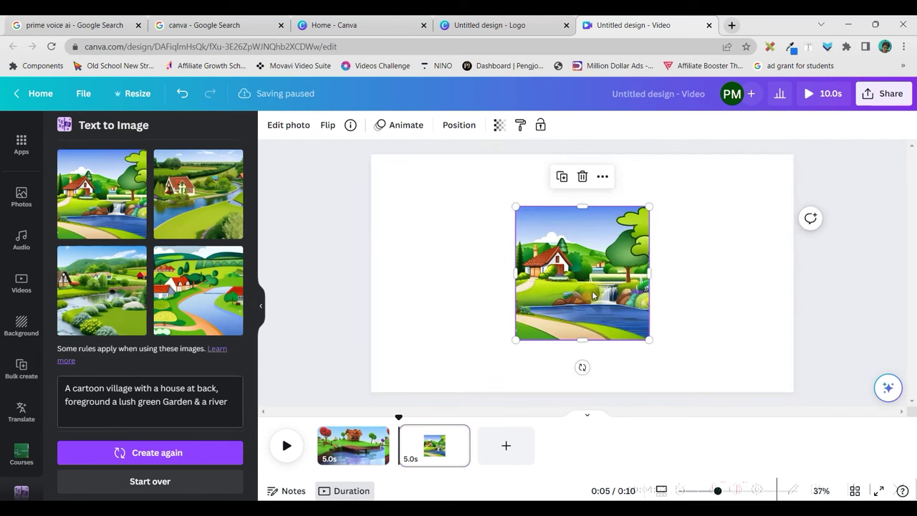
pyautogui.rightClick(588, 309)
pyautogui.click(675, 457)
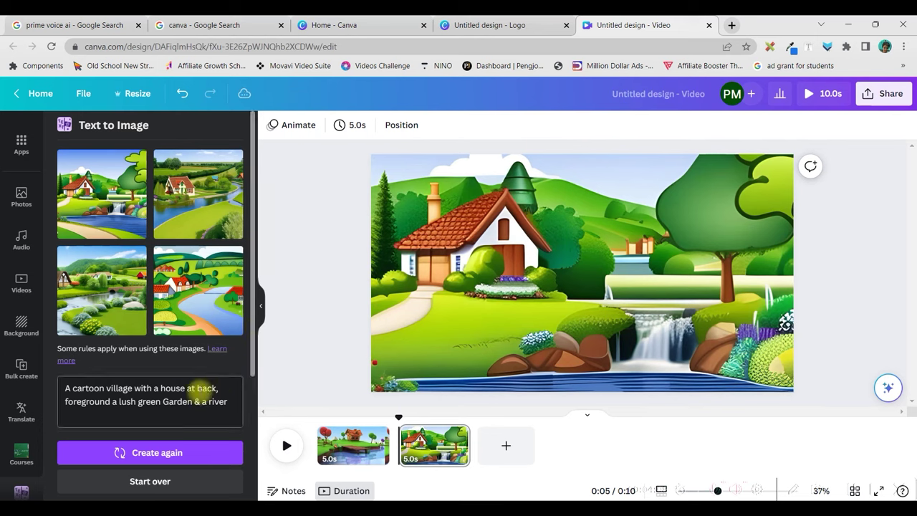
# Generate new village images, add a third page, and set the third image as its background.
pyautogui.click(139, 453)
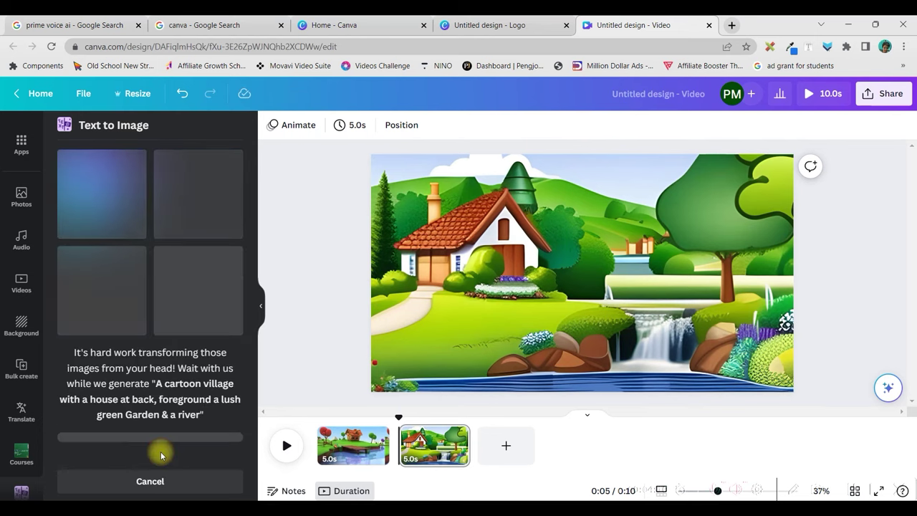
pyautogui.click(506, 445)
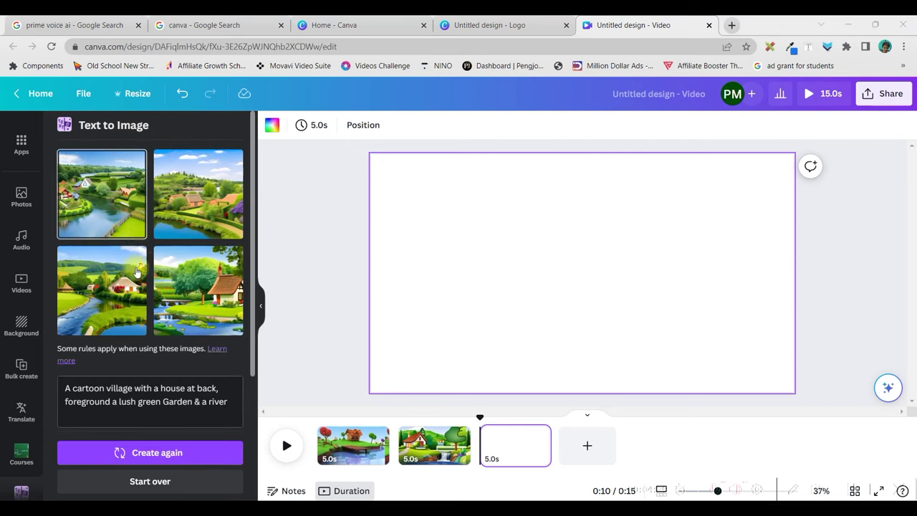
pyautogui.click(118, 290)
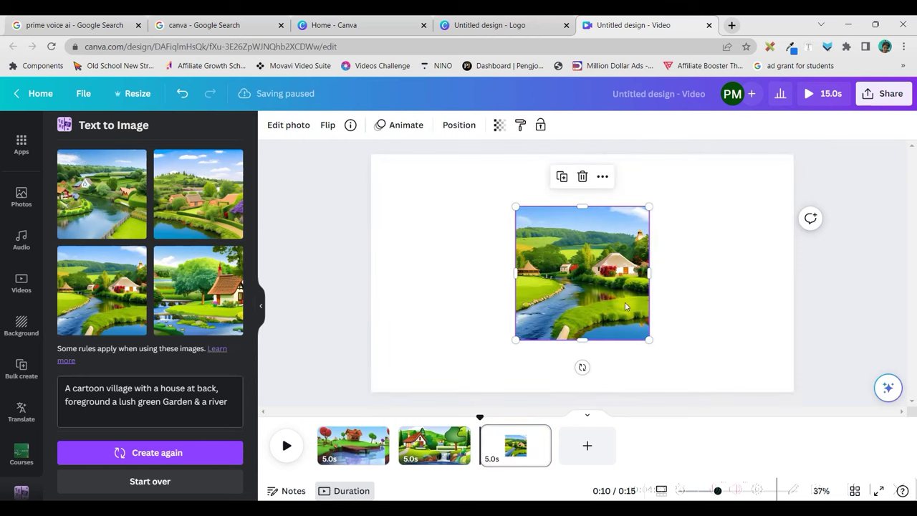
pyautogui.rightClick(598, 291)
pyautogui.click(677, 458)
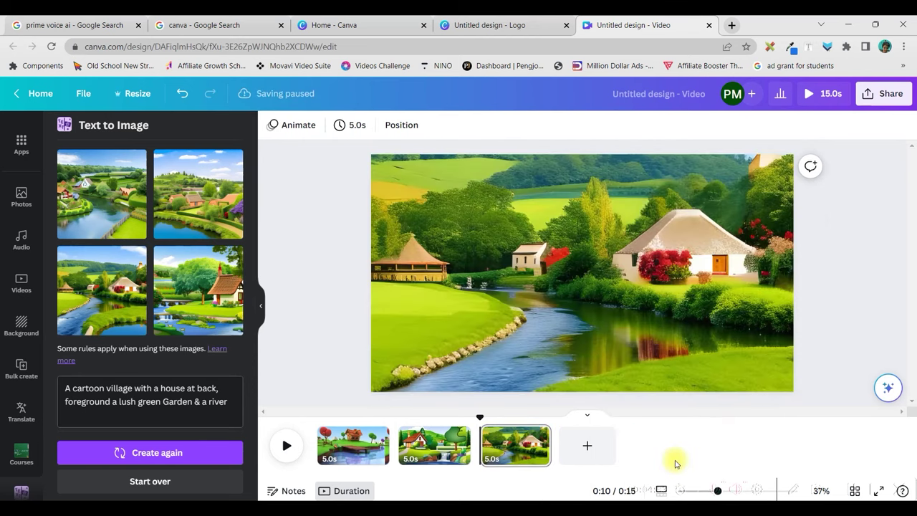
pyautogui.click(299, 339)
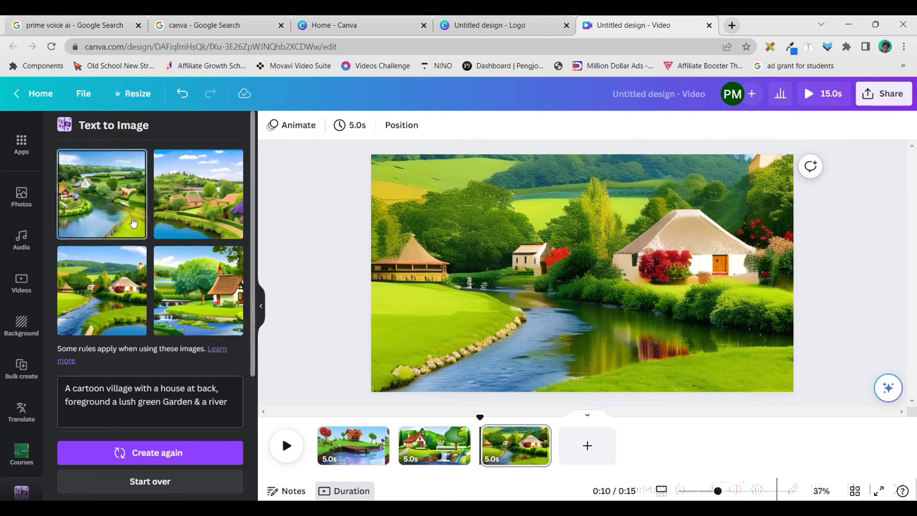
# Search graphics for 'Fish' and add the red-and-yellow cartoon fish.
pyautogui.scroll(5, 8, 157)
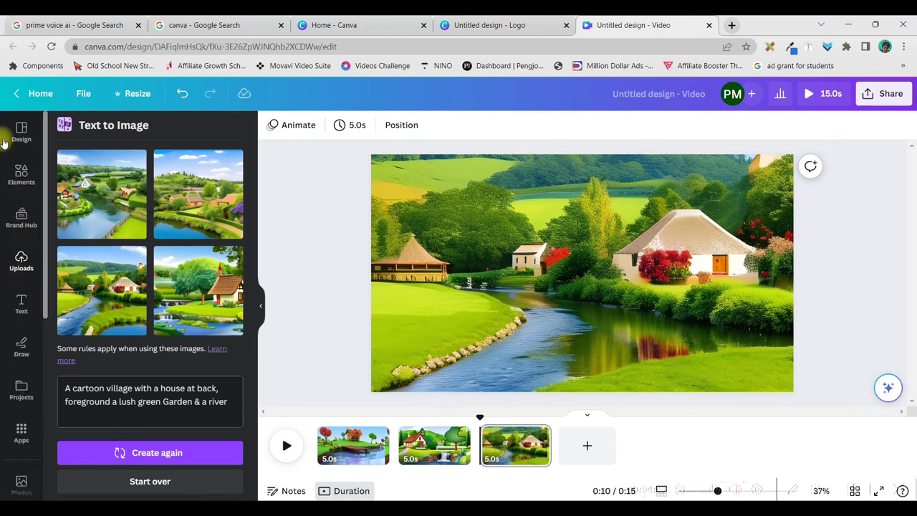
pyautogui.click(20, 179)
pyautogui.click(124, 133)
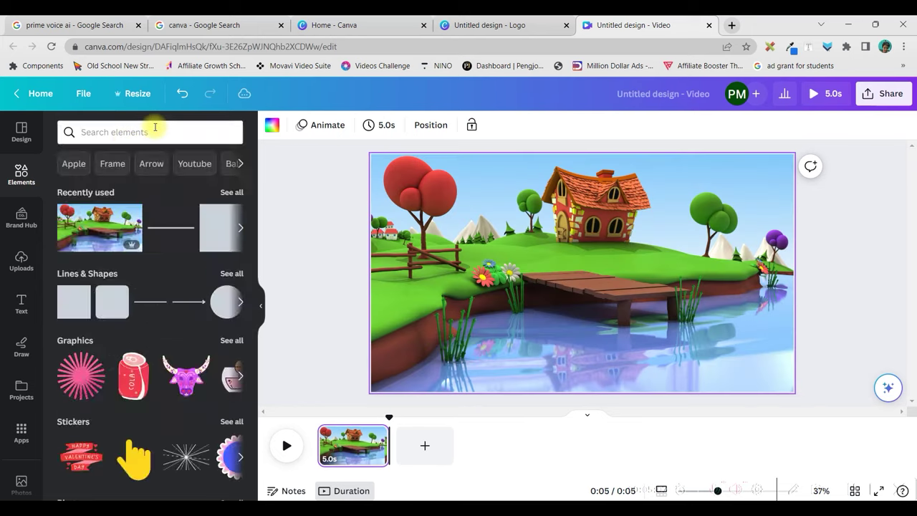
pyautogui.click(154, 129)
pyautogui.write('Fish')
pyautogui.press('Return')
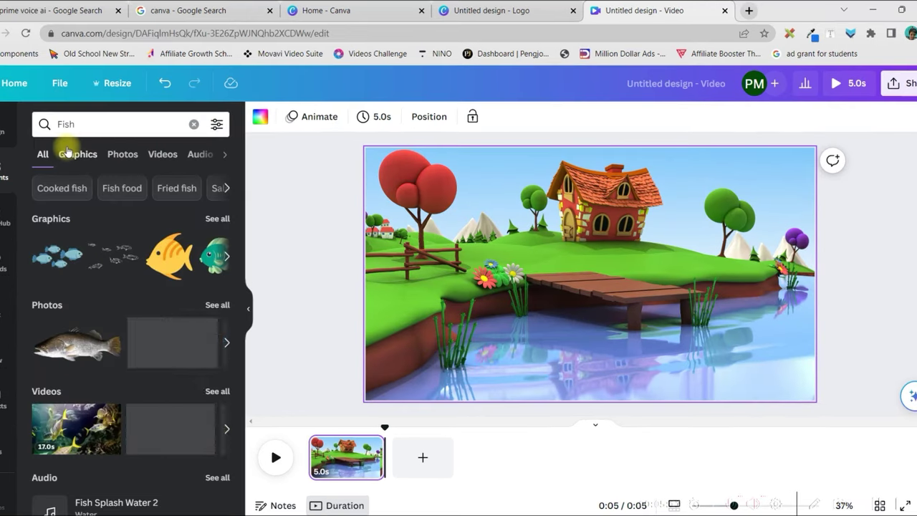
pyautogui.click(91, 158)
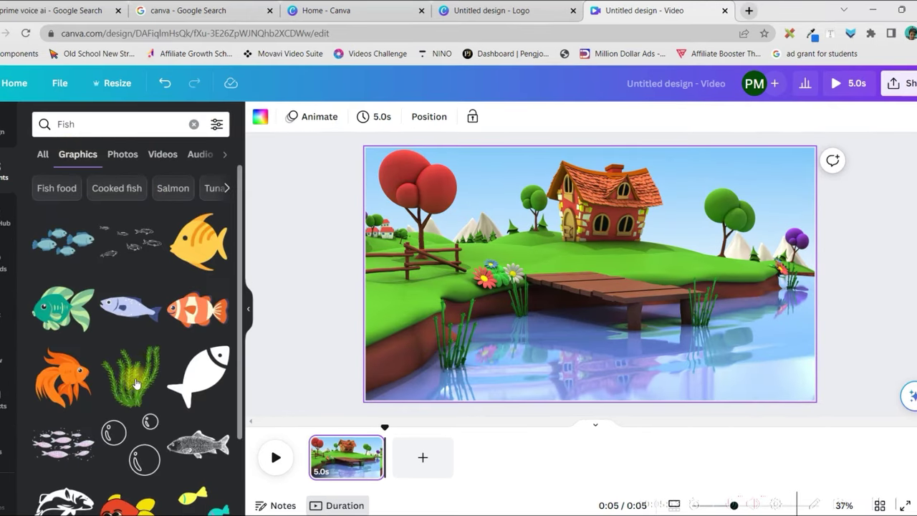
pyautogui.scroll(-5, 136, 384)
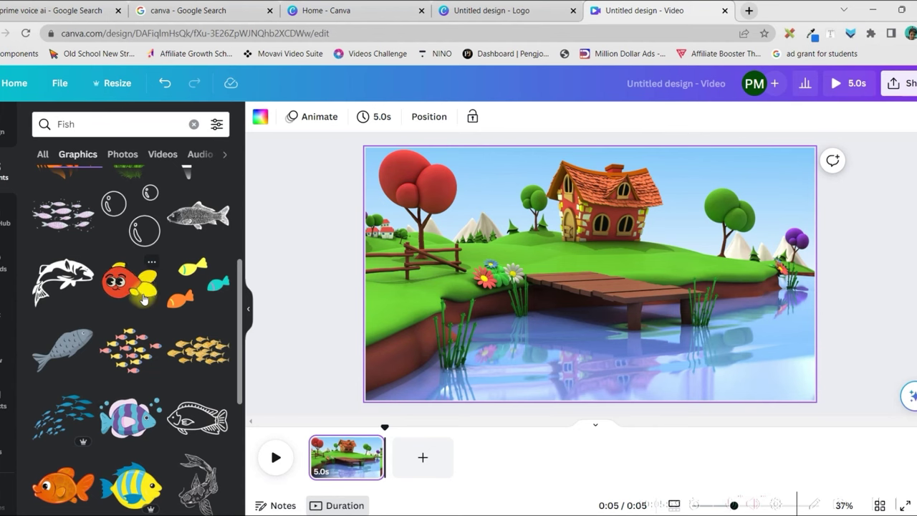
pyautogui.click(131, 296)
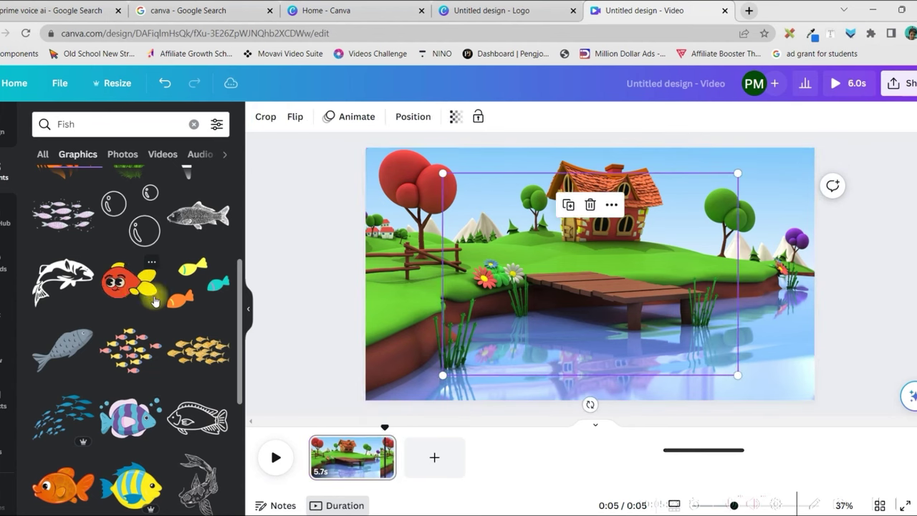
# Resize the large and small fish and position them in the pond.
pyautogui.moveTo(727, 376); pyautogui.dragTo(645, 349)
pyautogui.moveTo(715, 308)
pyautogui.mouseDown()
pyautogui.moveTo(693, 320)
pyautogui.moveTo(717, 321)
pyautogui.mouseUp()
pyautogui.moveTo(678, 365); pyautogui.dragTo(667, 366)
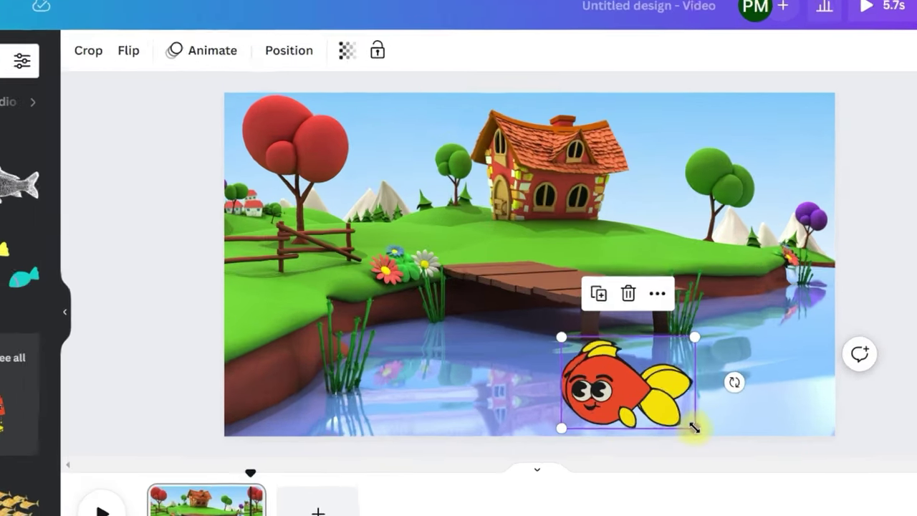
pyautogui.moveTo(707, 391); pyautogui.dragTo(697, 381)
pyautogui.moveTo(646, 444); pyautogui.dragTo(587, 424)
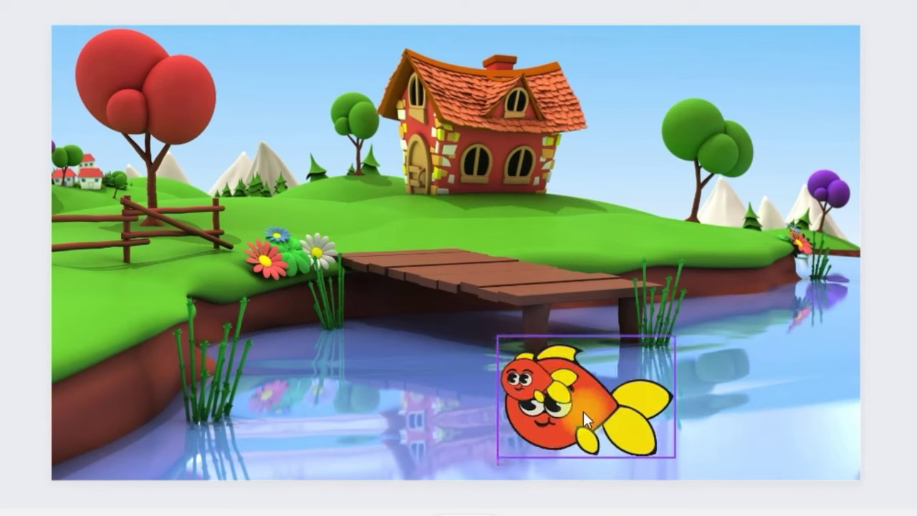
pyautogui.click(521, 375)
pyautogui.moveTo(520, 375); pyautogui.dragTo(699, 408)
# Duplicate the small fish twice, shrinking the newest copy onto the pond's bottom edge.
pyautogui.click(599, 371)
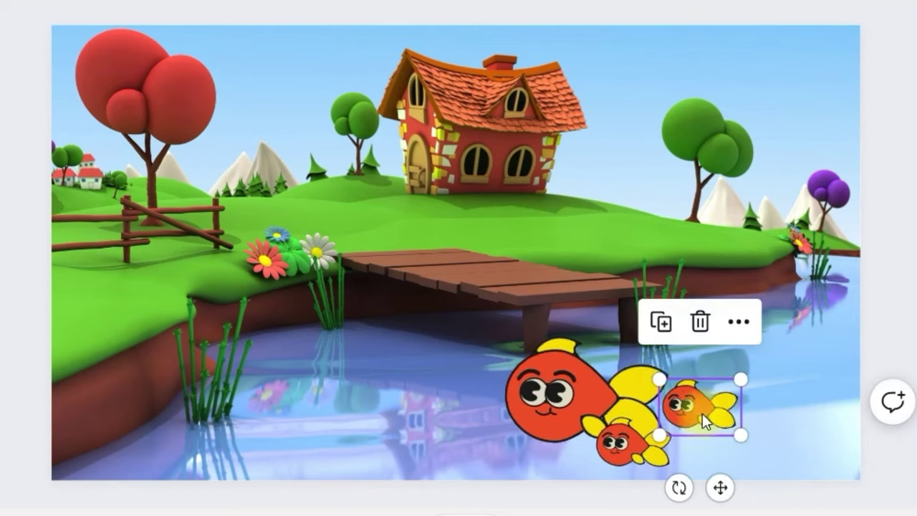
pyautogui.click(660, 322)
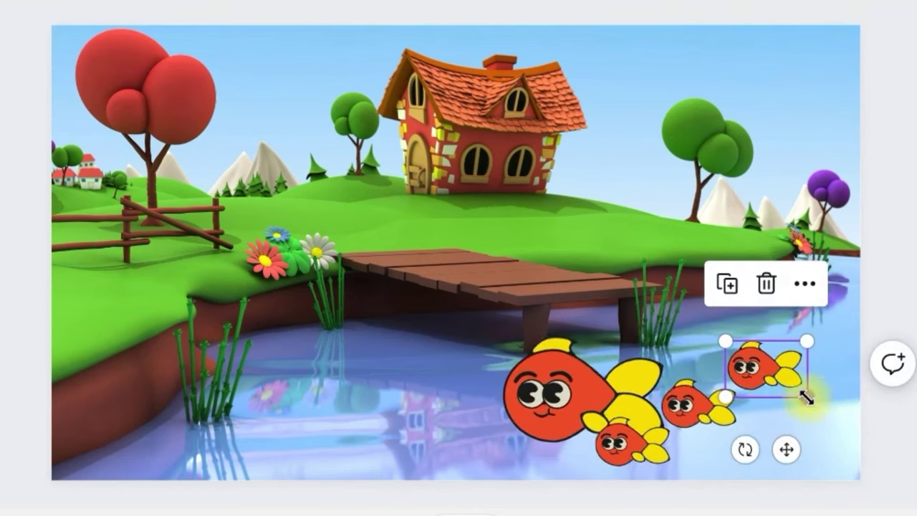
pyautogui.moveTo(806, 396); pyautogui.dragTo(771, 371)
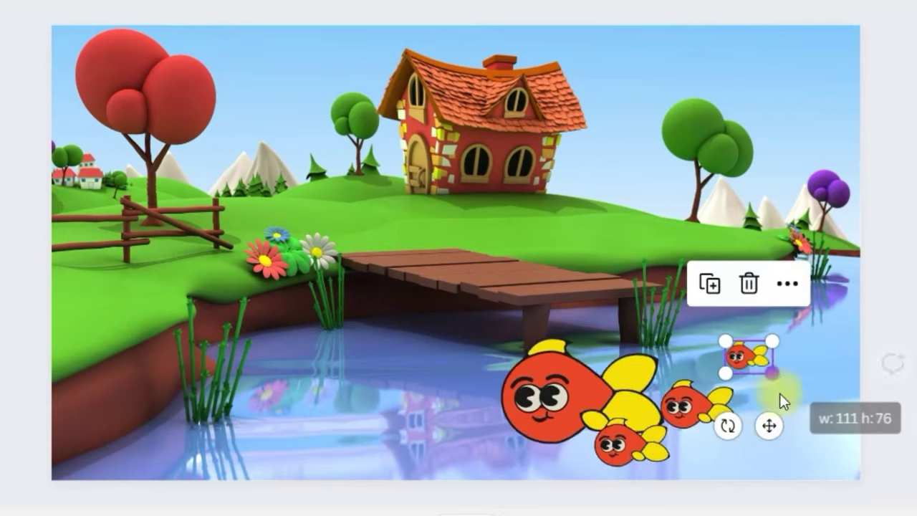
pyautogui.moveTo(769, 426); pyautogui.dragTo(720, 513)
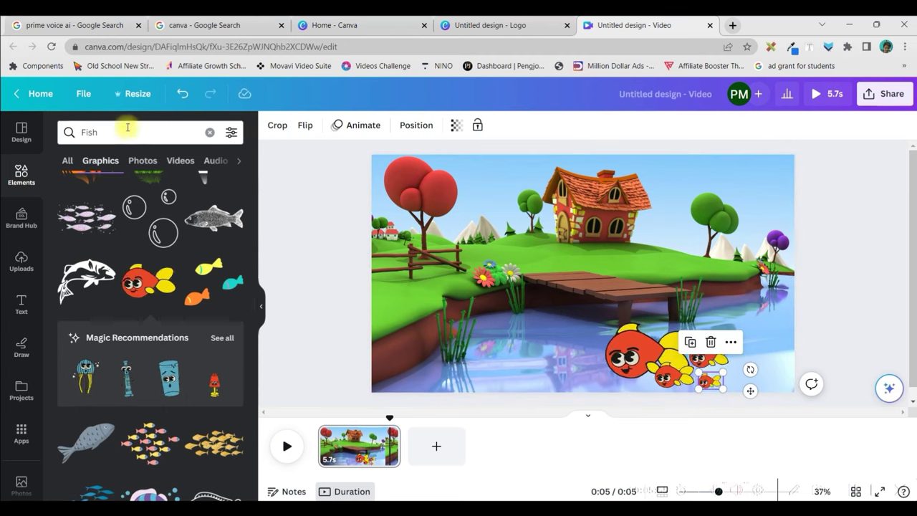
# Add the striped jellyfish from recent elements, shrink it, and place it left of the fish.
pyautogui.scroll(-3, 143, 301)
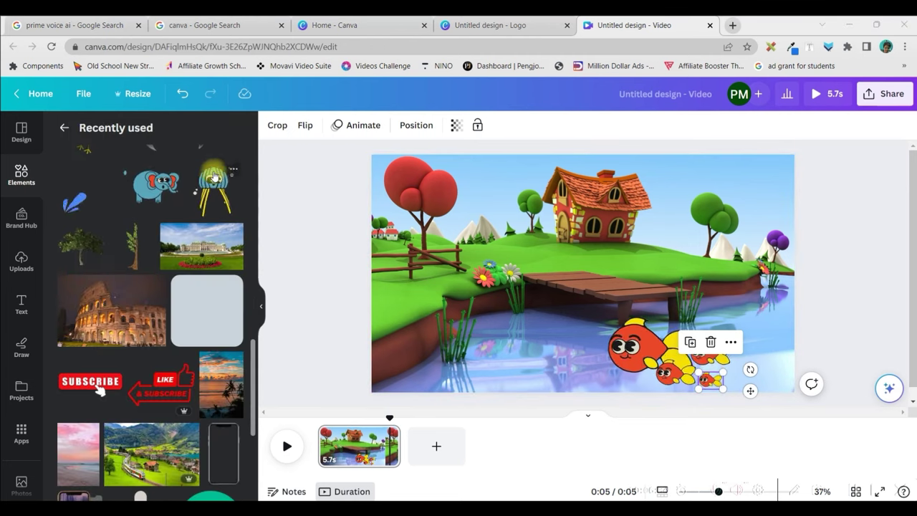
pyautogui.click(212, 185)
pyautogui.moveTo(651, 178); pyautogui.dragTo(566, 317)
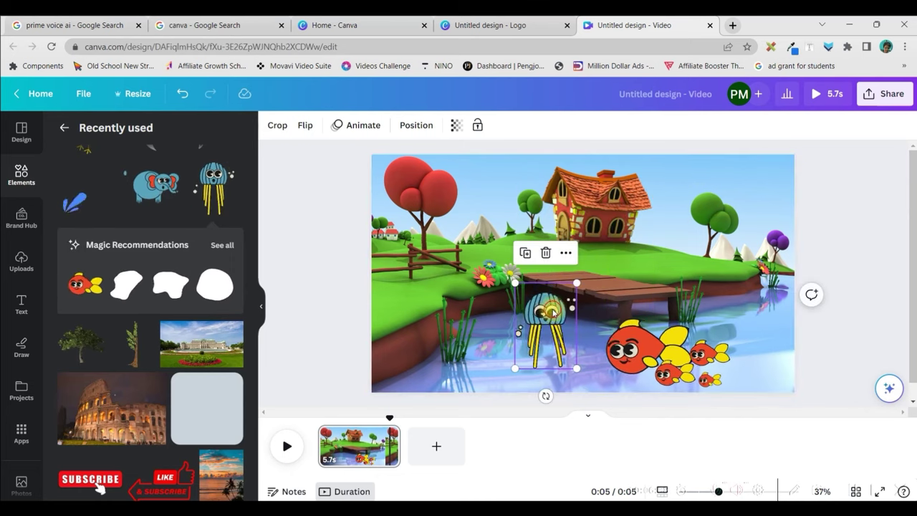
pyautogui.moveTo(537, 322); pyautogui.dragTo(502, 346)
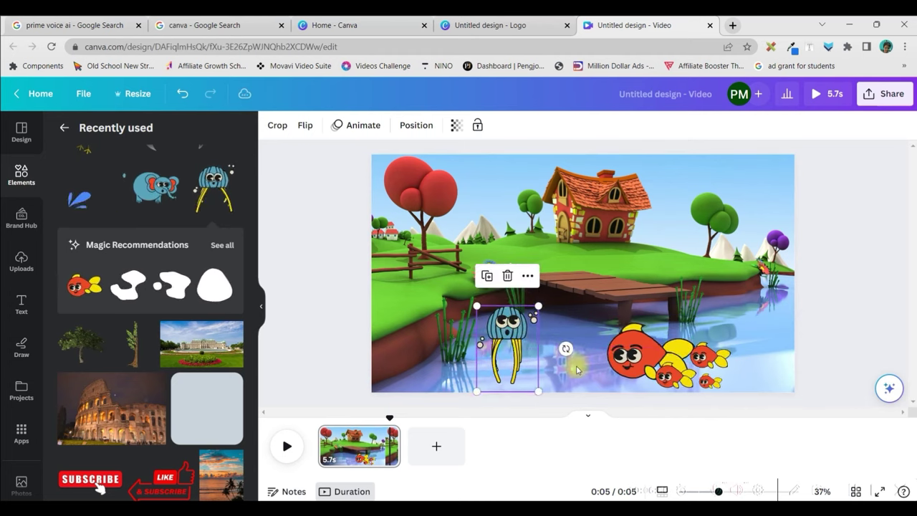
pyautogui.click(647, 356)
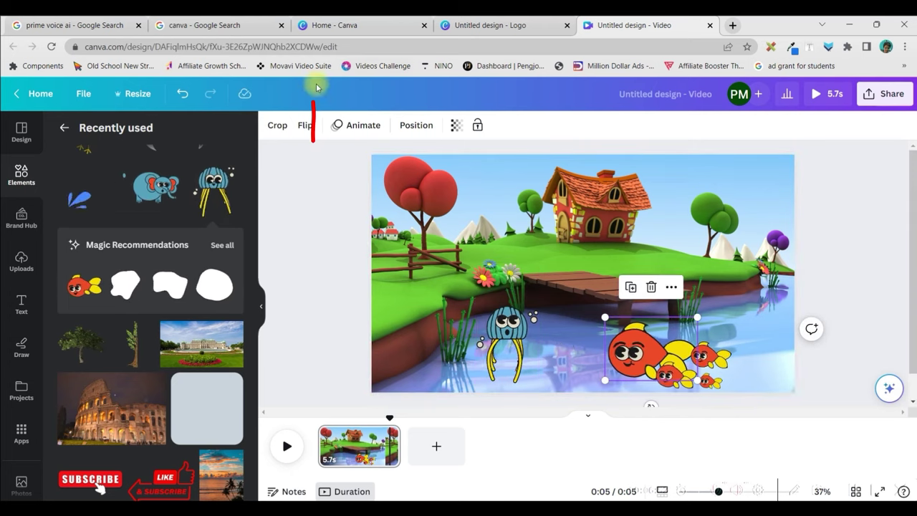
pyautogui.click(358, 127)
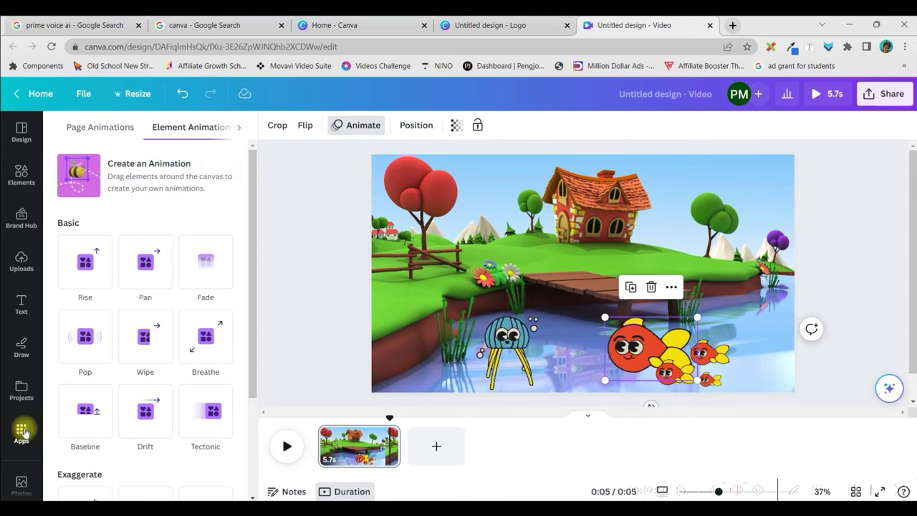
pyautogui.scroll(-5, 24, 432)
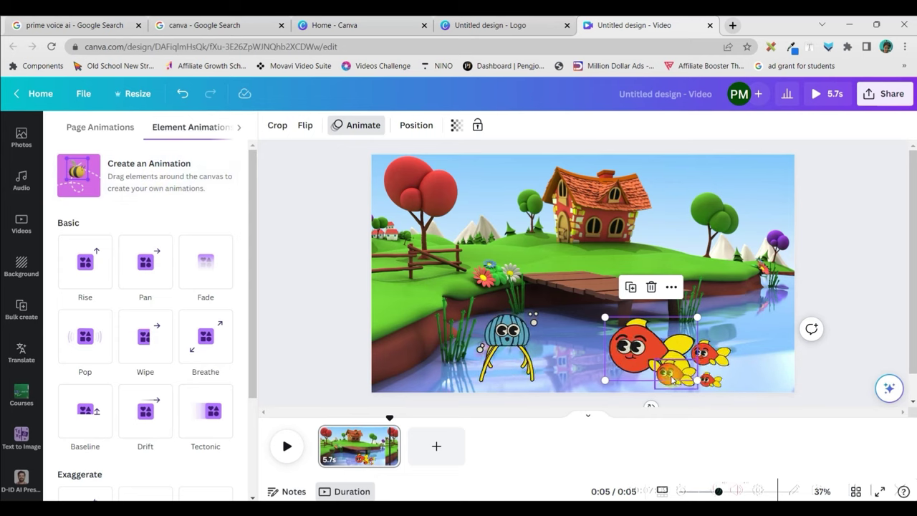
pyautogui.click(90, 177)
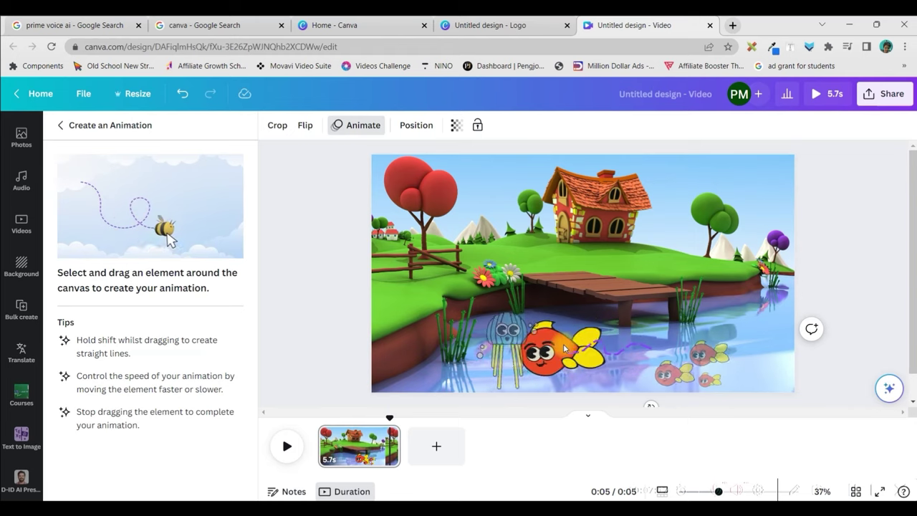
pyautogui.moveTo(571, 353); pyautogui.dragTo(487, 343)
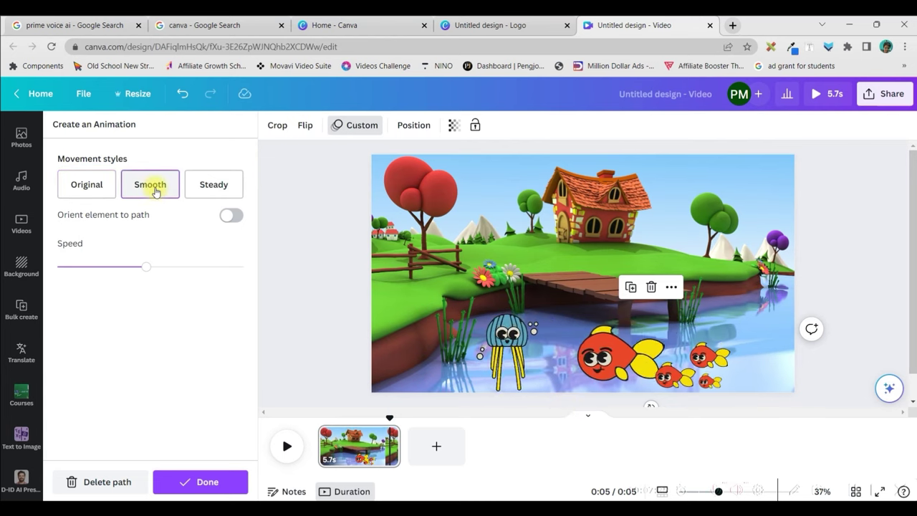
pyautogui.click(96, 487)
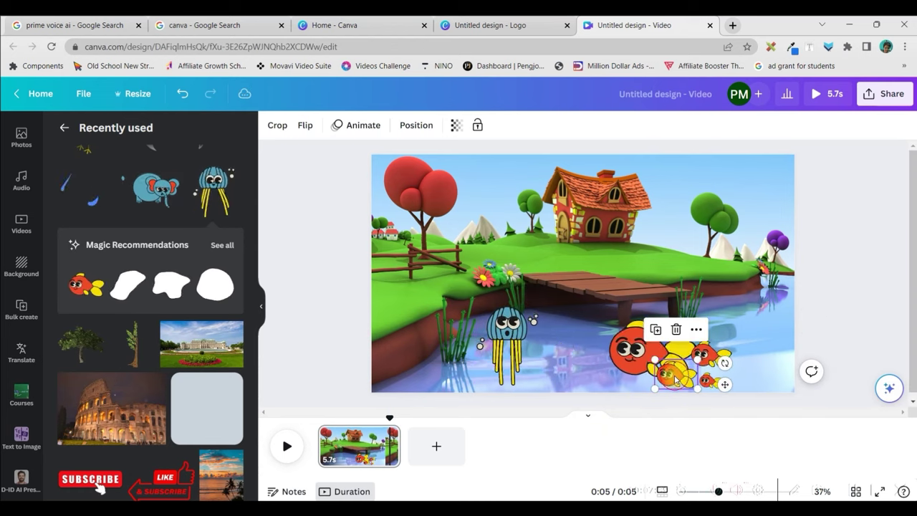
pyautogui.click(364, 126)
# Record custom motion paths for three fish: one swimming left, two swimming right.
pyautogui.click(123, 183)
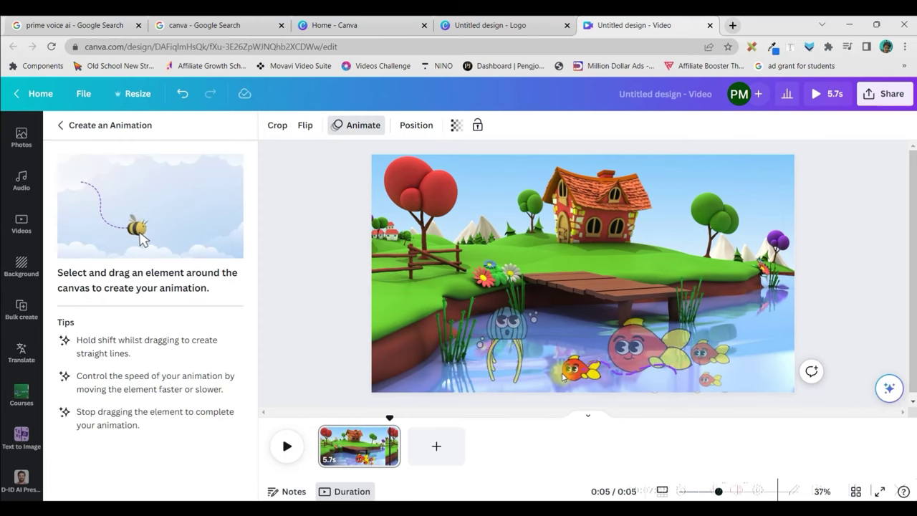
pyautogui.moveTo(562, 374); pyautogui.dragTo(278, 399)
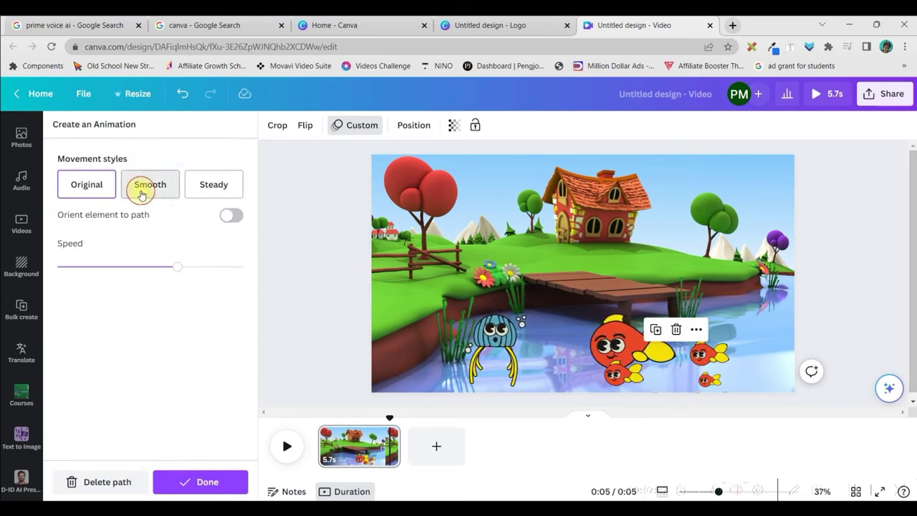
pyautogui.click(185, 485)
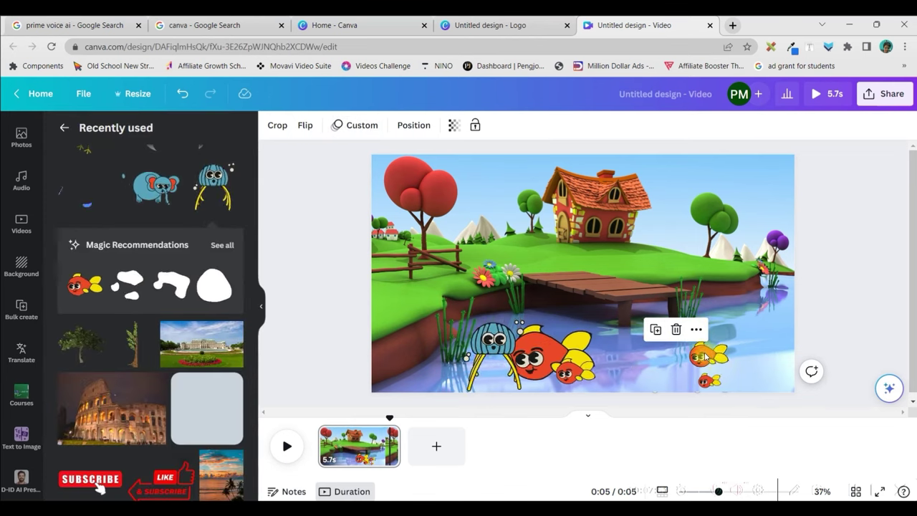
pyautogui.click(358, 126)
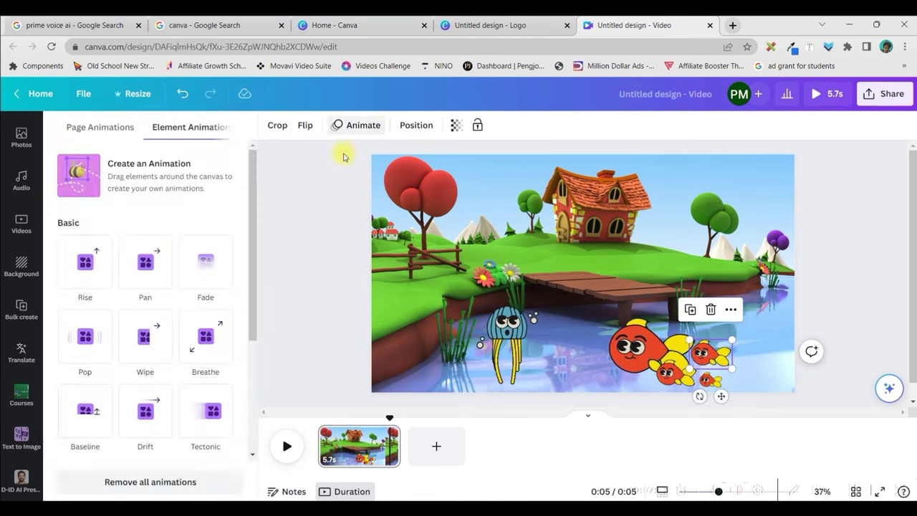
pyautogui.click(127, 163)
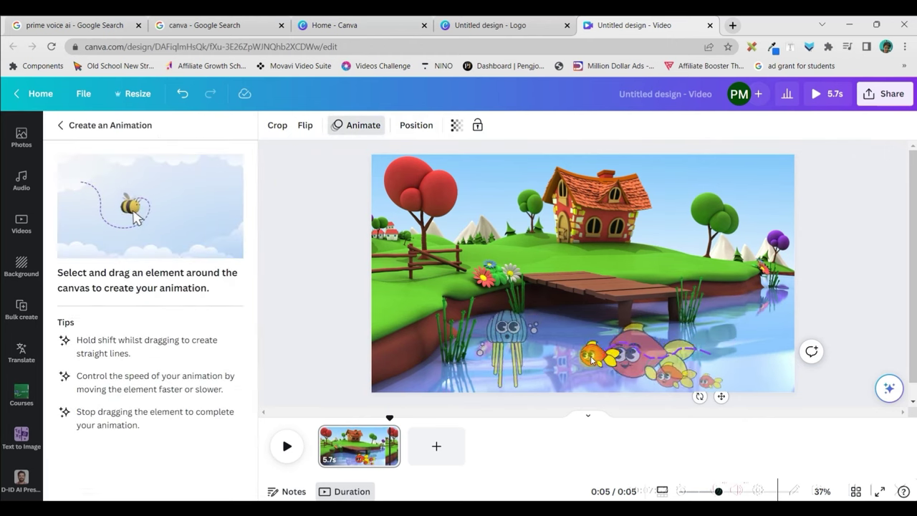
pyautogui.moveTo(569, 352); pyautogui.dragTo(720, 356)
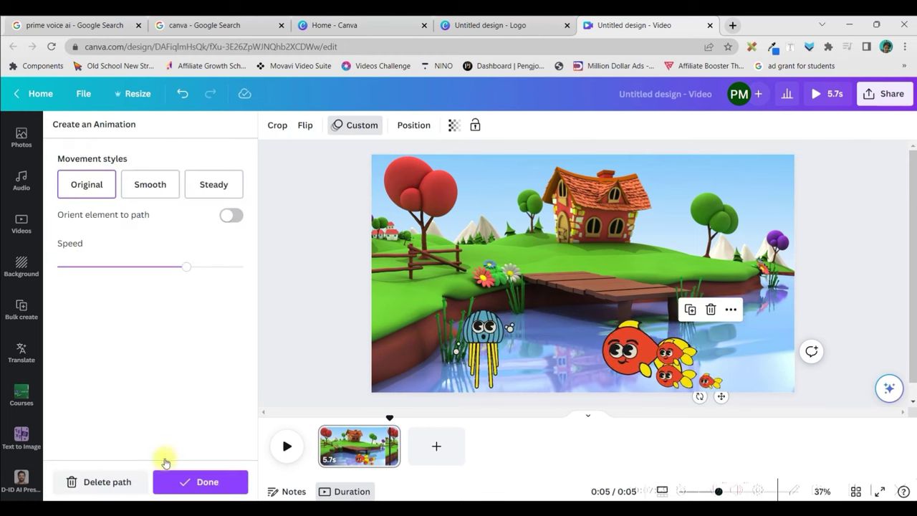
pyautogui.click(186, 482)
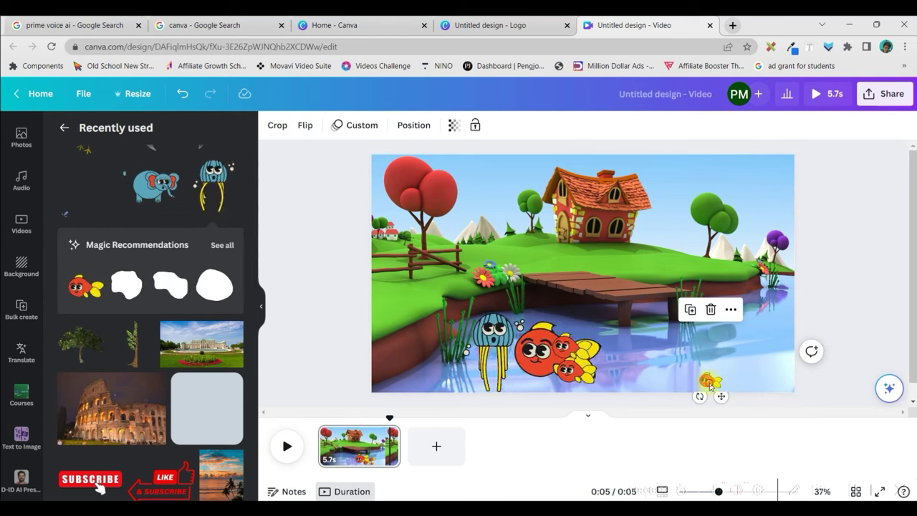
pyautogui.click(365, 126)
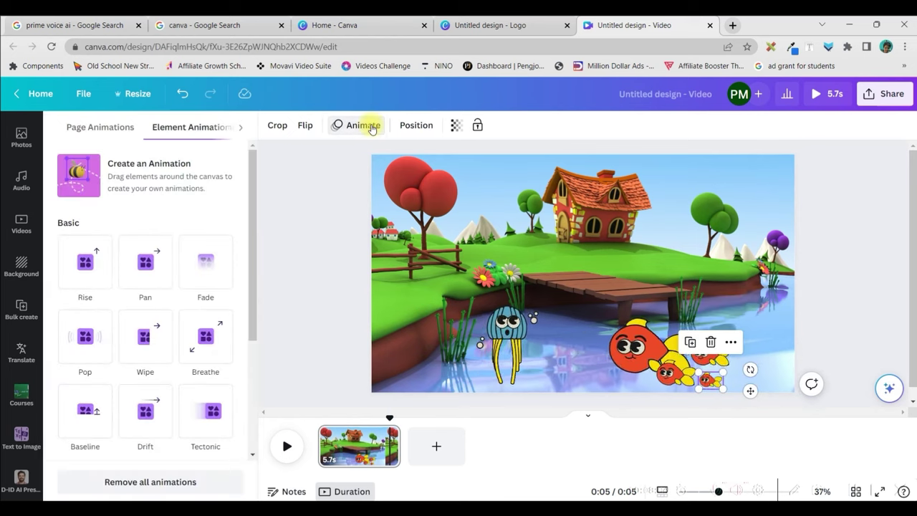
pyautogui.click(221, 166)
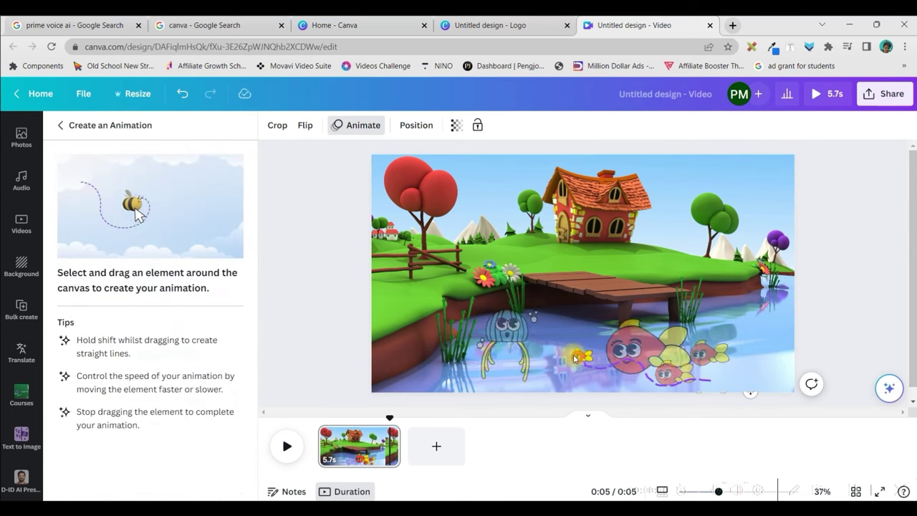
pyautogui.moveTo(574, 359); pyautogui.dragTo(634, 370)
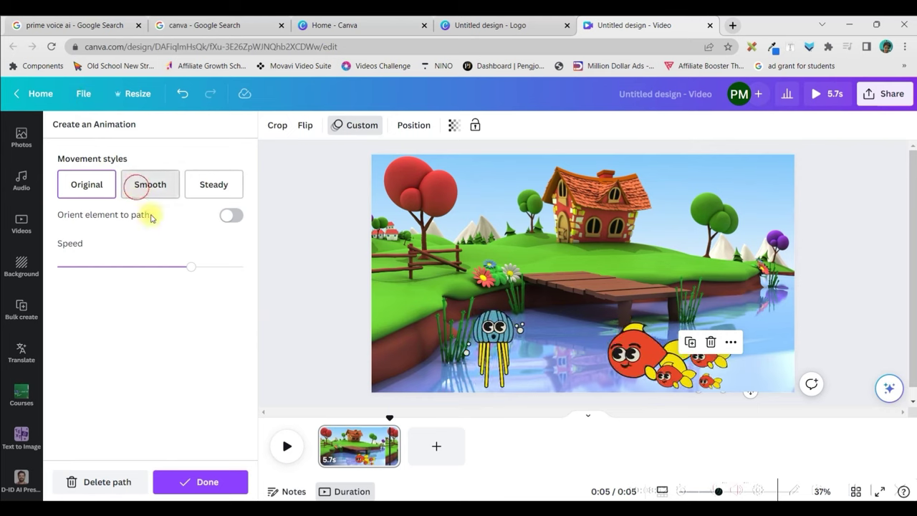
pyautogui.click(201, 481)
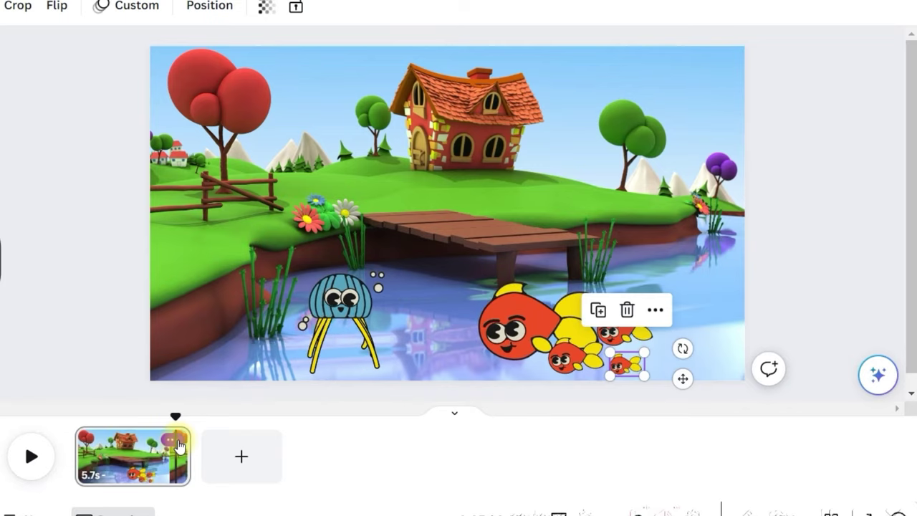
# Duplicate the scene page, remove all animations on the copy, and select two fish.
pyautogui.click(178, 442)
pyautogui.click(266, 183)
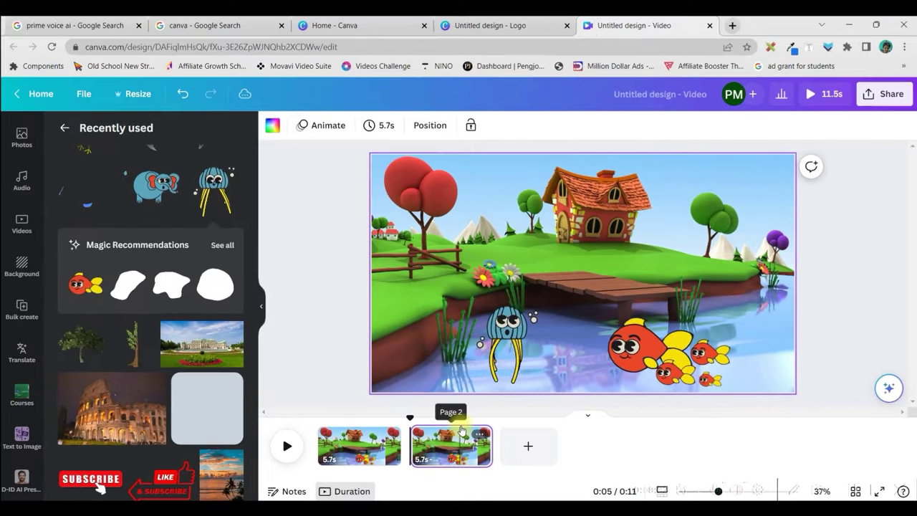
pyautogui.click(328, 125)
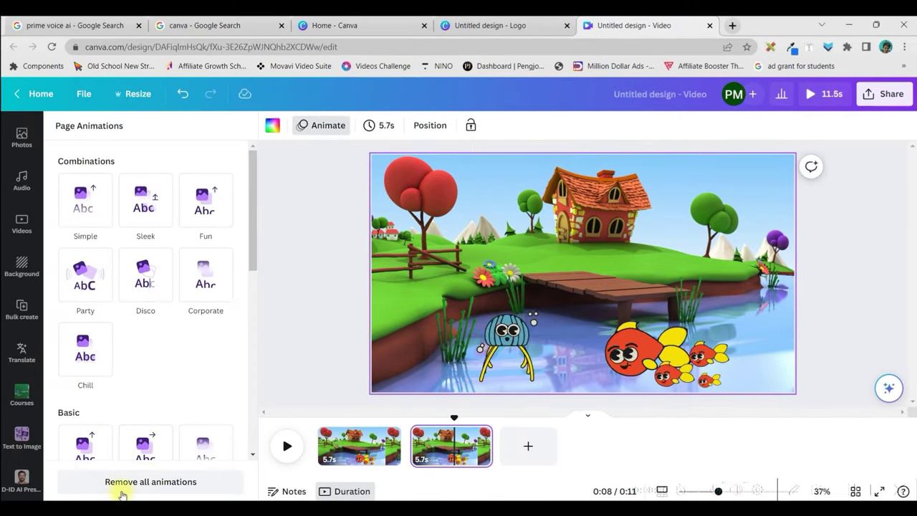
pyautogui.click(141, 481)
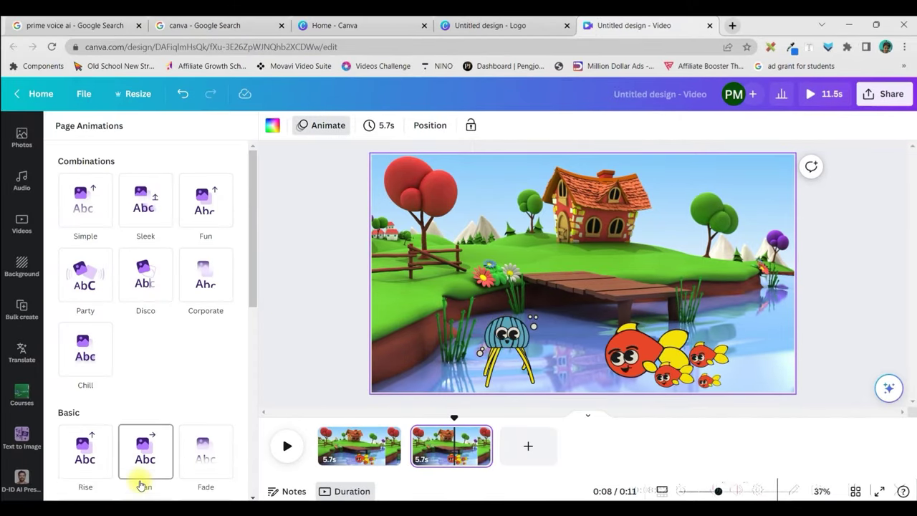
pyautogui.click(637, 347)
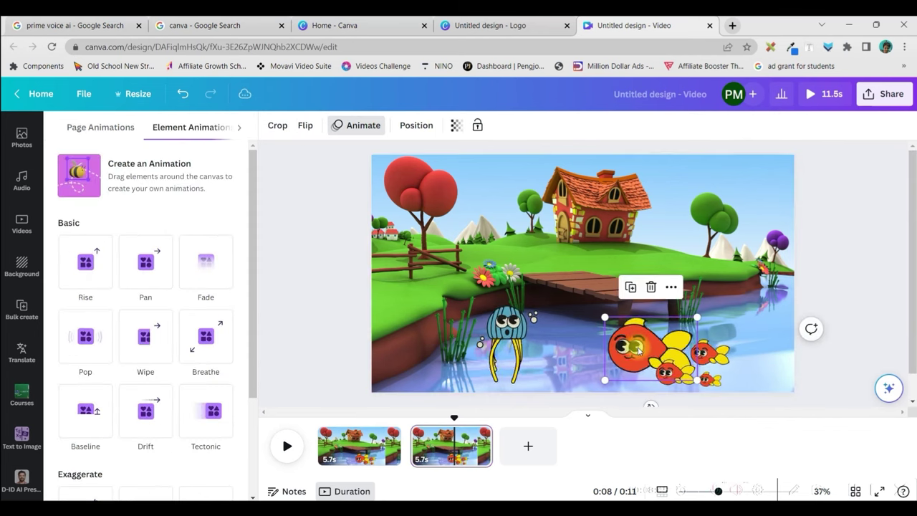
pyautogui.click(672, 383)
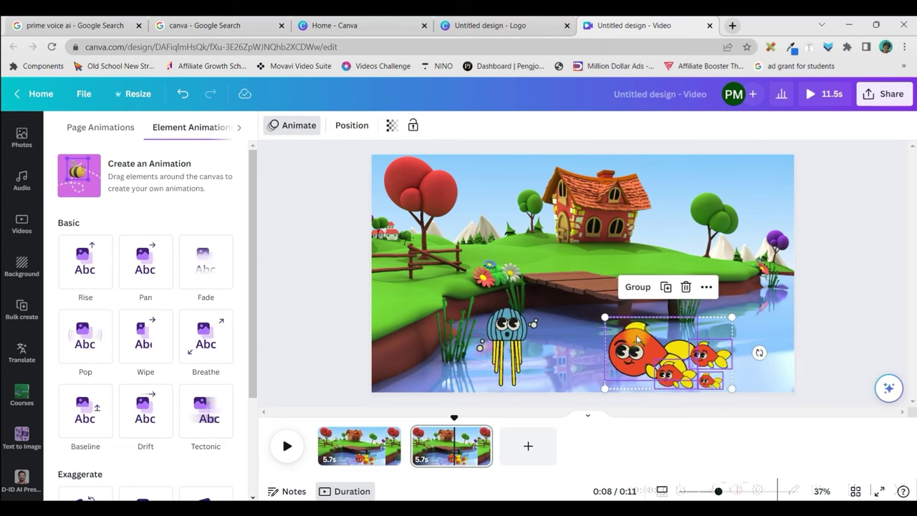
# Group the four selected fish and drag the group left toward the canvas centre.
pyautogui.click(639, 286)
pyautogui.moveTo(646, 363); pyautogui.dragTo(576, 363)
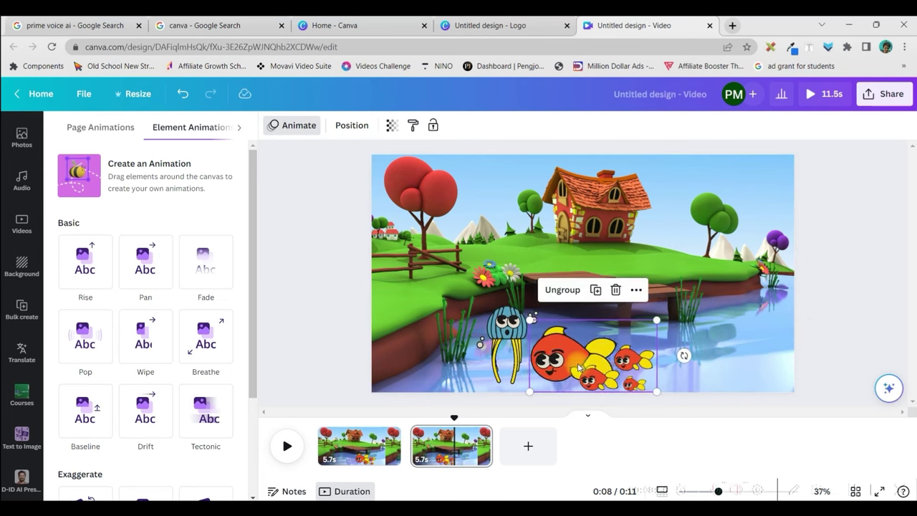
pyautogui.click(456, 415)
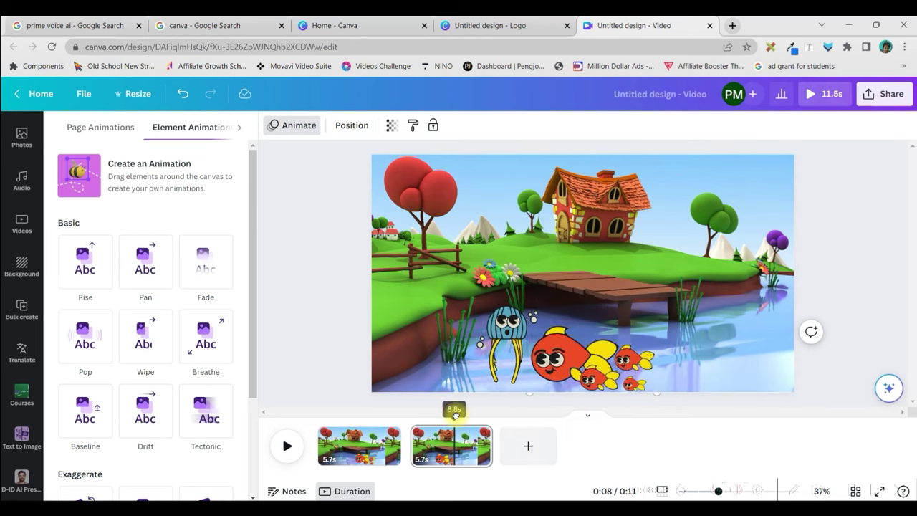
pyautogui.scroll(2, 22, 203)
pyautogui.scroll(2, 28, 201)
# Search elements for 'Speach Bubble' and add the white oval speech bubble.
pyautogui.click(22, 175)
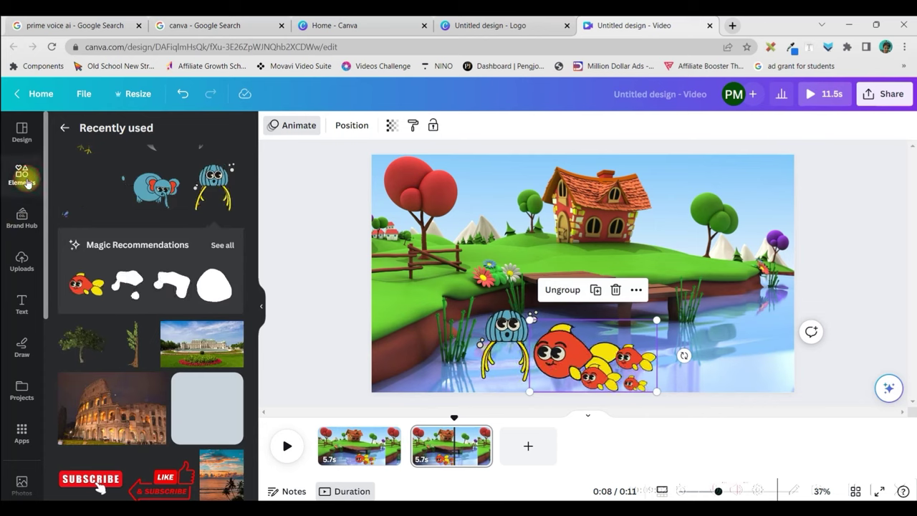
pyautogui.click(120, 133)
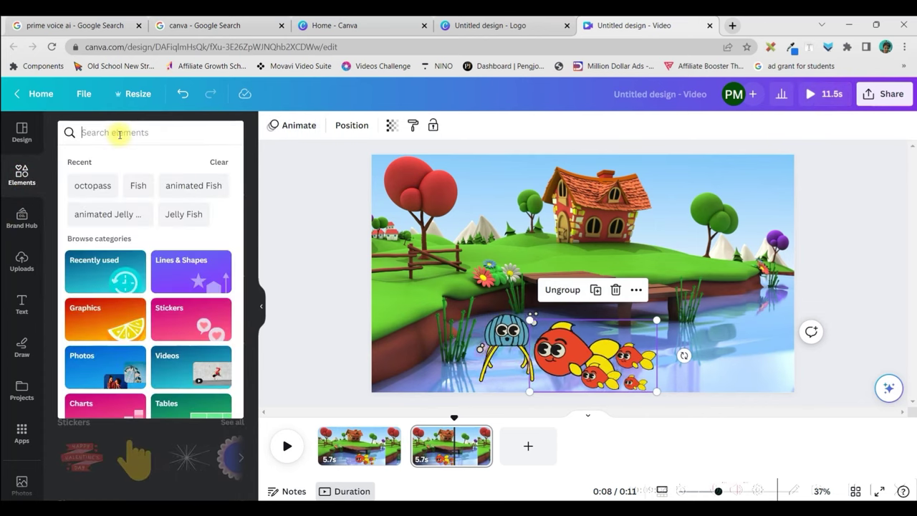
pyautogui.write('Speach Bubble')
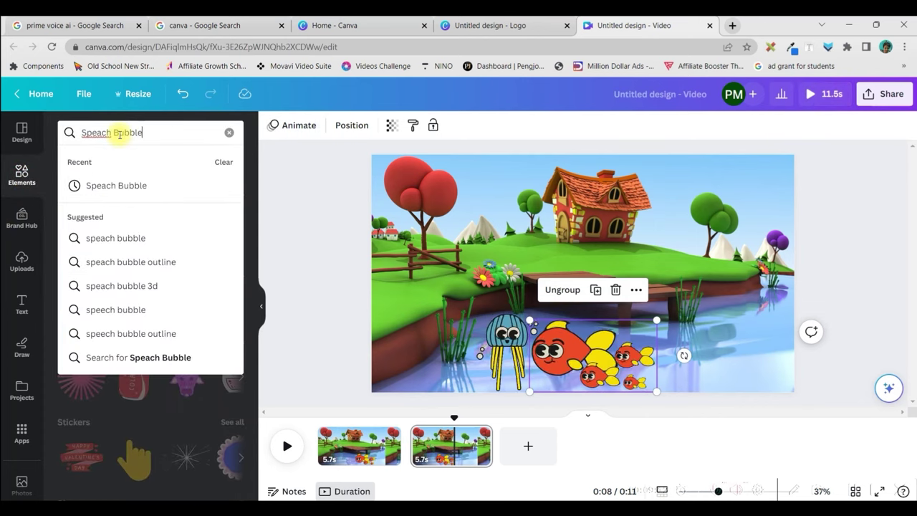
pyautogui.press('Return')
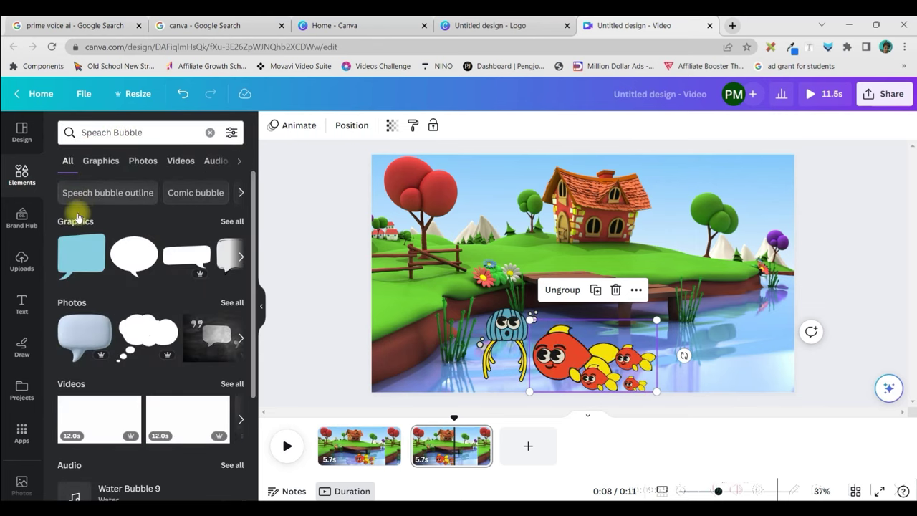
pyautogui.click(231, 222)
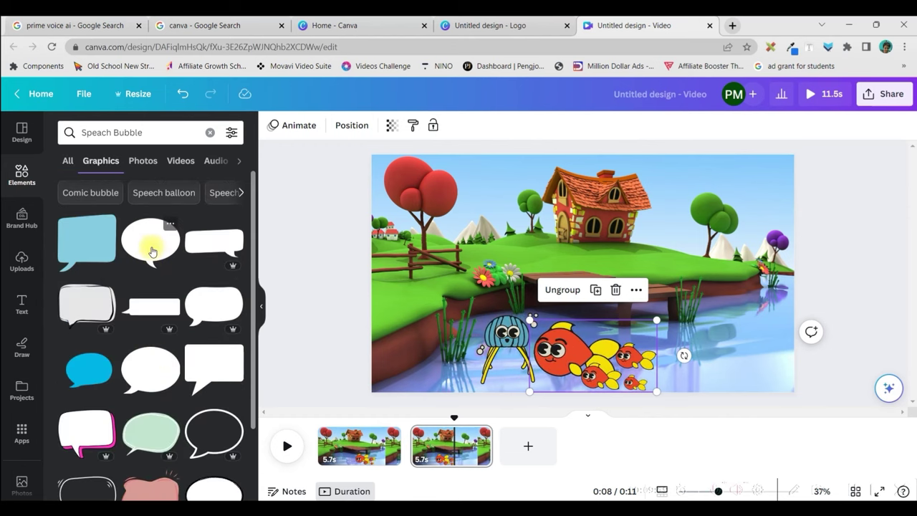
pyautogui.click(142, 252)
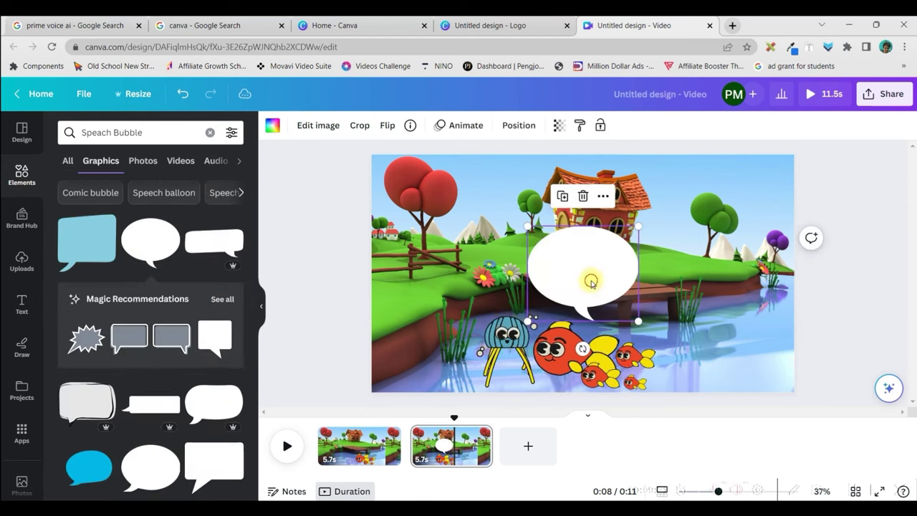
# Shrink the speech bubble and place it just above the jellyfish.
pyautogui.moveTo(588, 276); pyautogui.dragTo(530, 307)
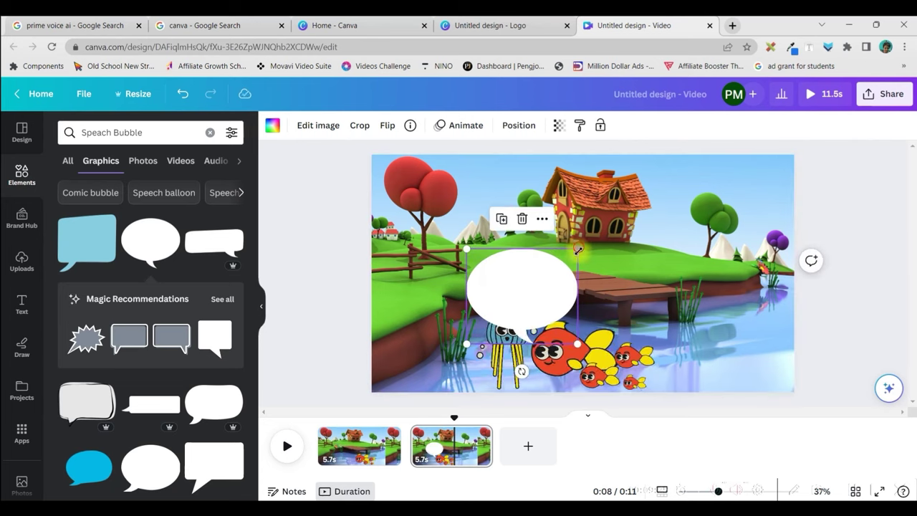
pyautogui.moveTo(577, 249); pyautogui.dragTo(540, 290)
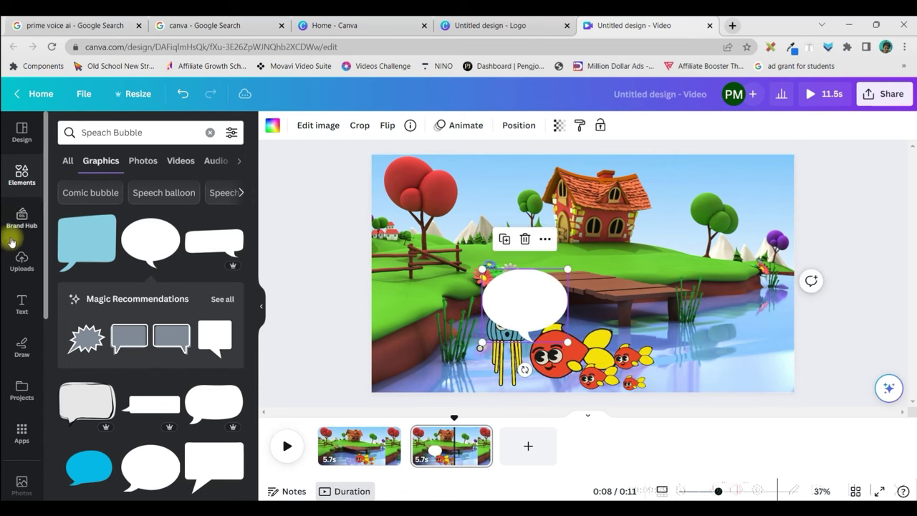
pyautogui.click(21, 307)
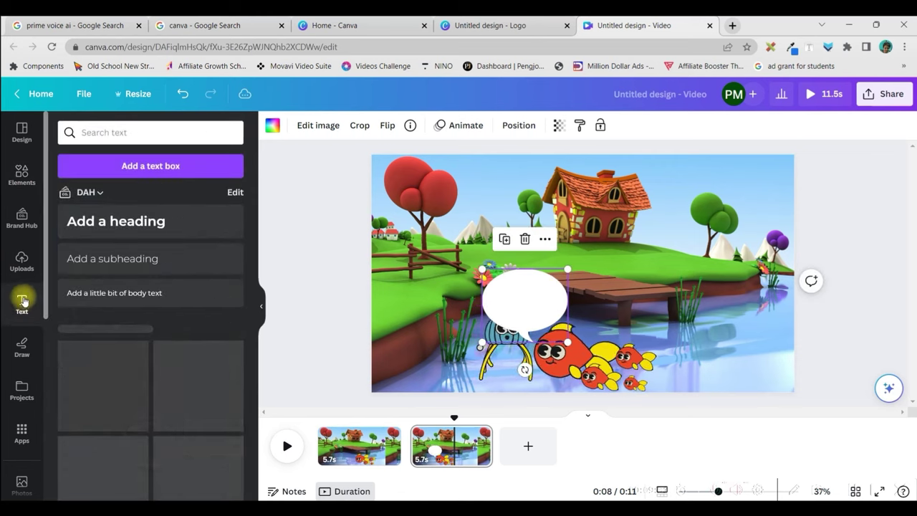
# Add a heading inside the speech bubble and paste 'Hi Octo, Can you help me to save my babies…'.
pyautogui.click(120, 221)
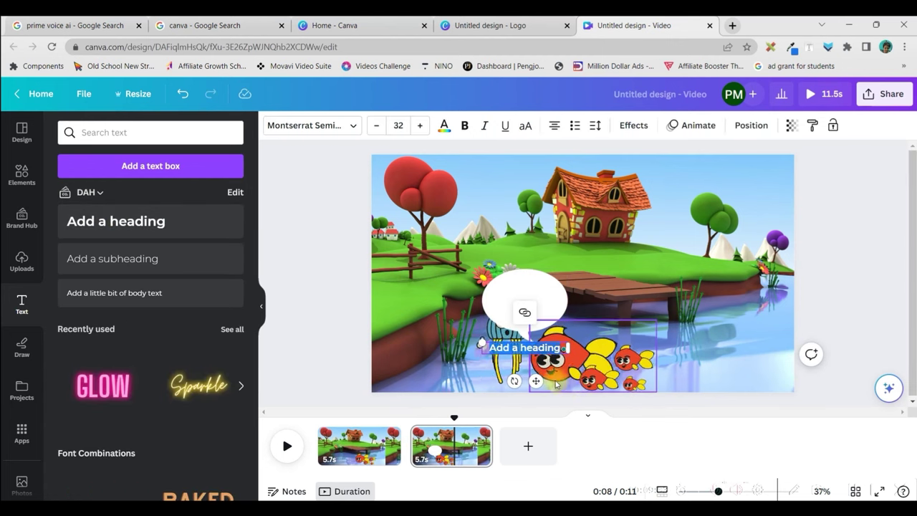
pyautogui.moveTo(536, 373); pyautogui.dragTo(535, 321)
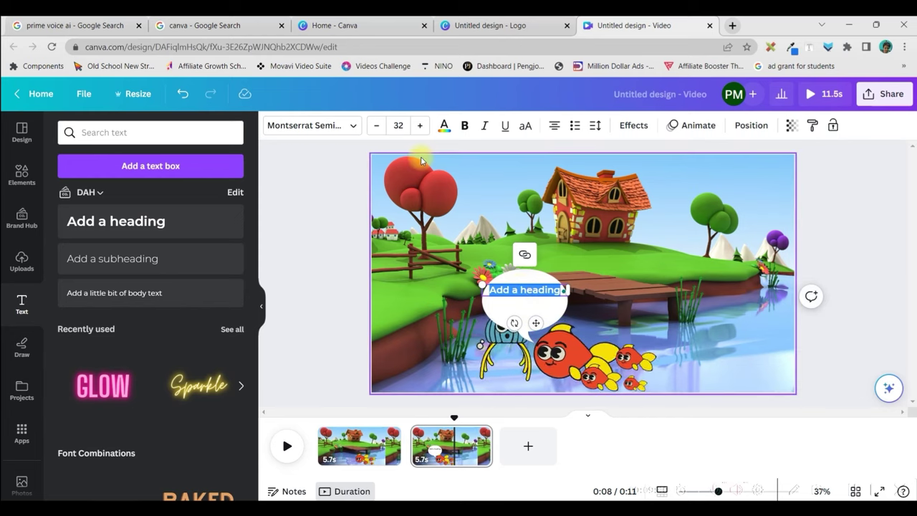
pyautogui.write('Hi Octo, Can you hep me to save my babies from that animal?')
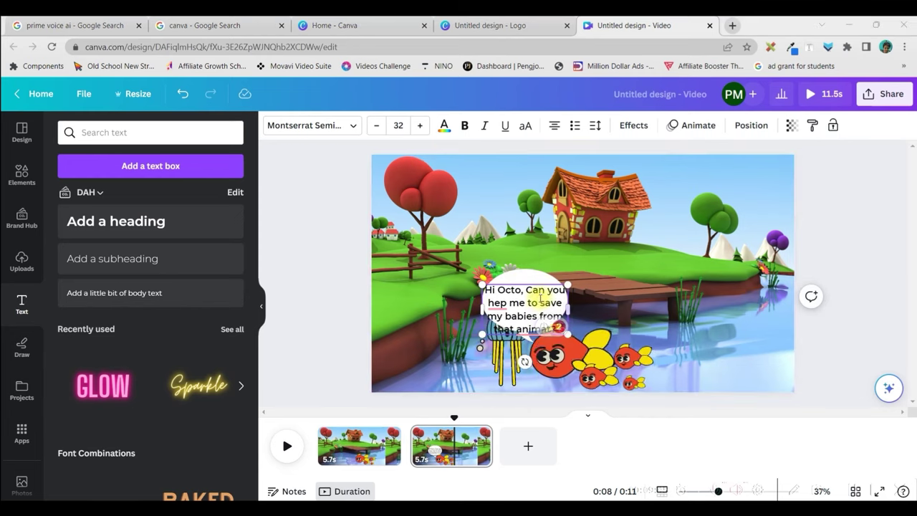
pyautogui.click(499, 302)
# Fix the misspelled word in the bubble so it reads 'animal'.
pyautogui.write('l')
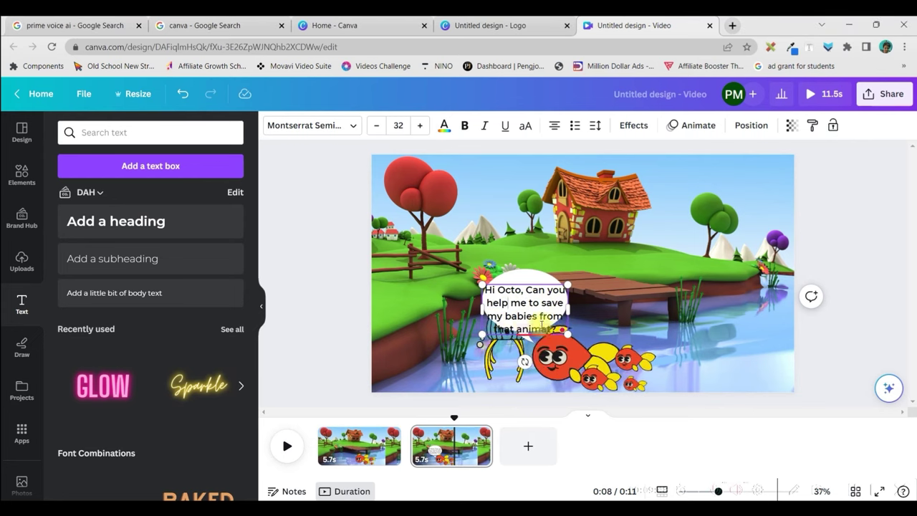
pyautogui.moveTo(538, 329)
pyautogui.click(531, 365)
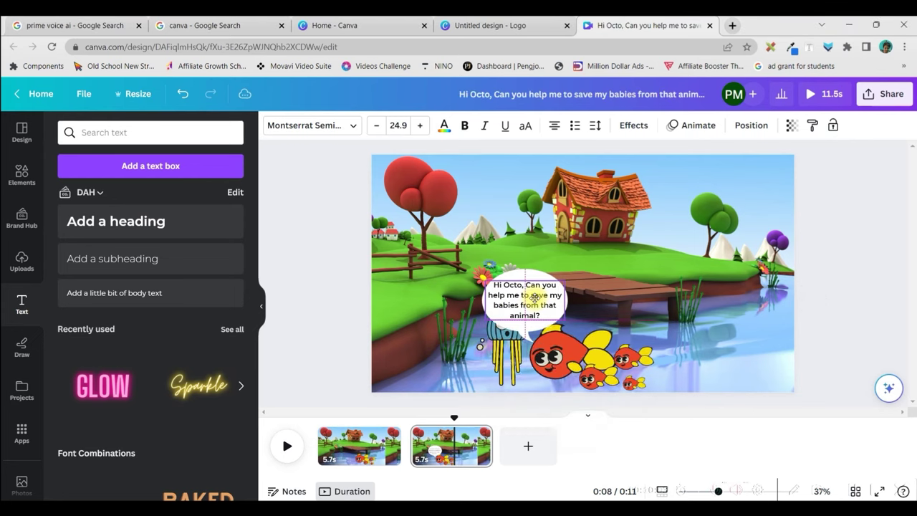
# Colour the bubble text bright red, then darken it slightly with the custom picker.
pyautogui.click(441, 127)
pyautogui.click(71, 459)
pyautogui.scroll(-2, 71, 459)
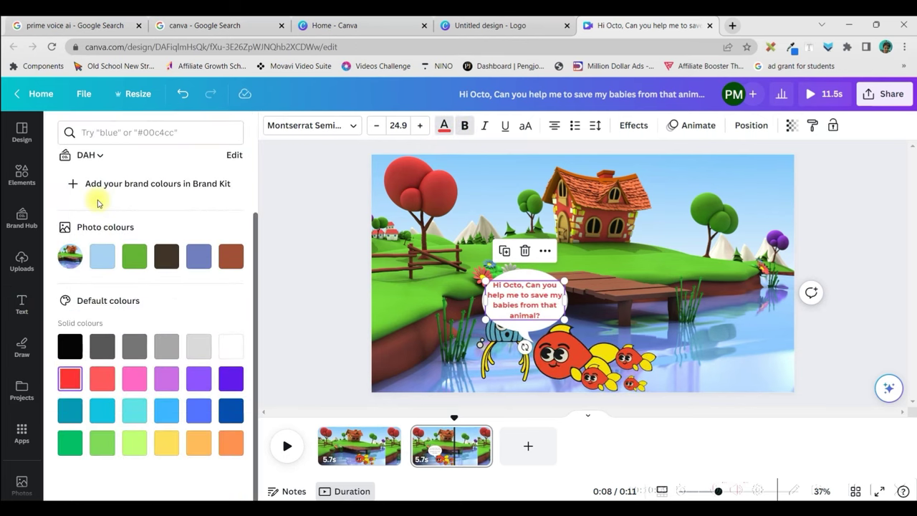
pyautogui.scroll(2, 98, 204)
pyautogui.click(71, 197)
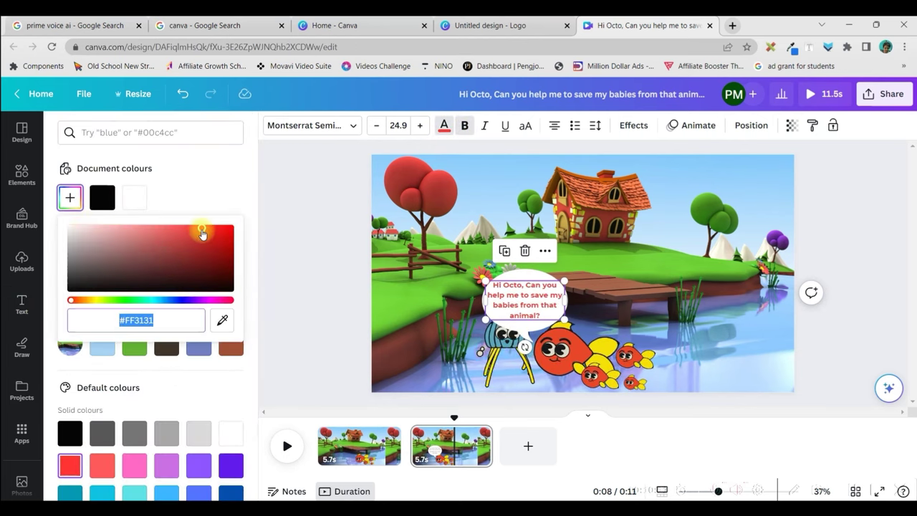
pyautogui.moveTo(202, 234)
pyautogui.mouseDown()
pyautogui.moveTo(227, 231)
pyautogui.moveTo(221, 242)
pyautogui.moveTo(195, 237)
pyautogui.mouseUp()
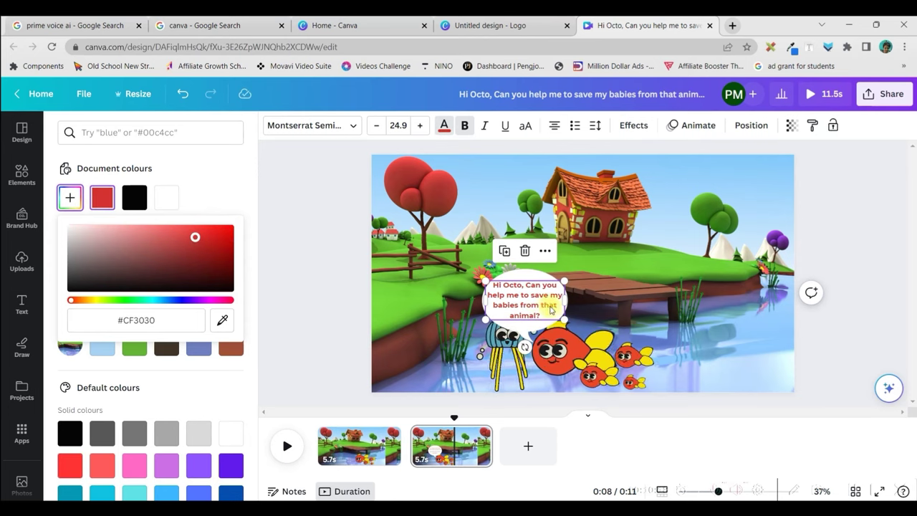
# Group the speech bubble with the octopus, send the group to back, and raise it slightly.
pyautogui.keyDown('shift'); pyautogui.click(513, 329); pyautogui.keyUp('shift')
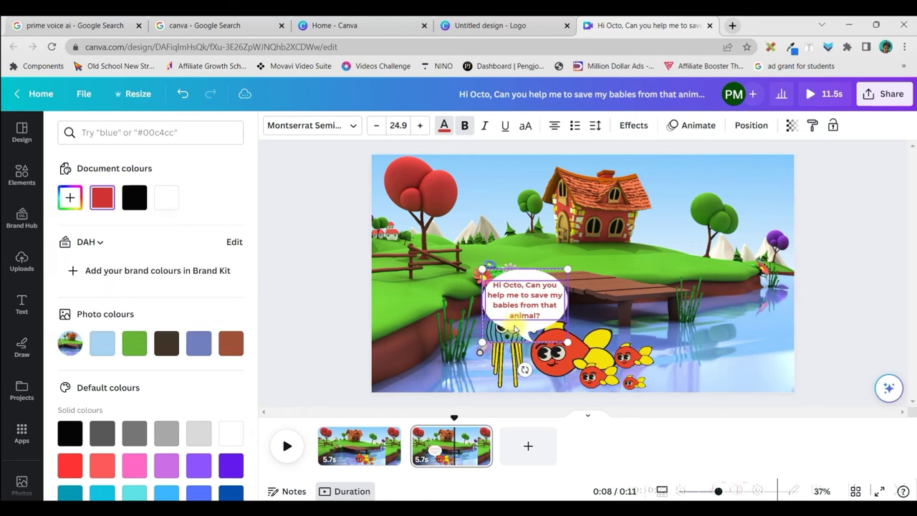
pyautogui.click(495, 239)
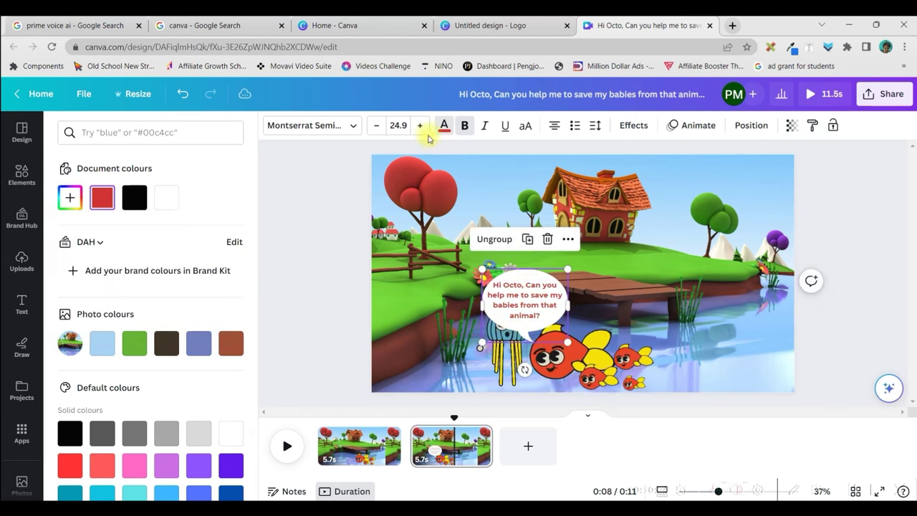
pyautogui.click(751, 126)
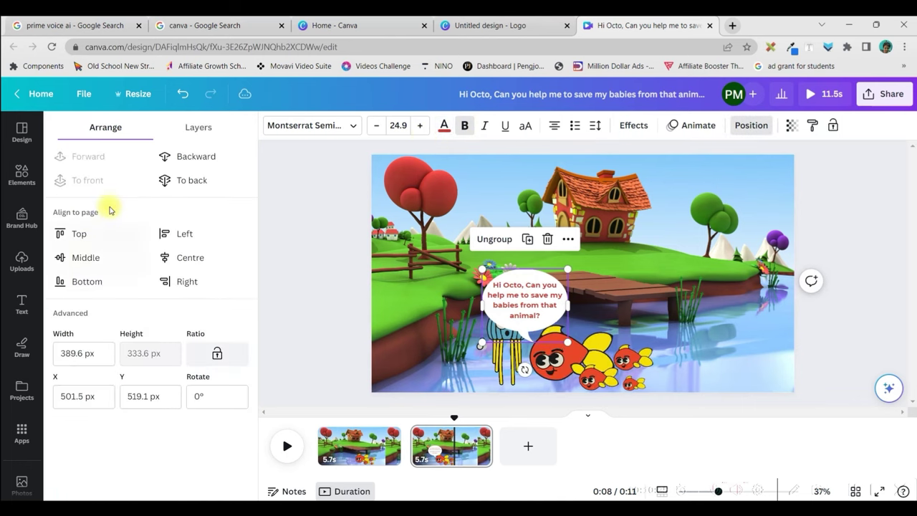
pyautogui.click(192, 180)
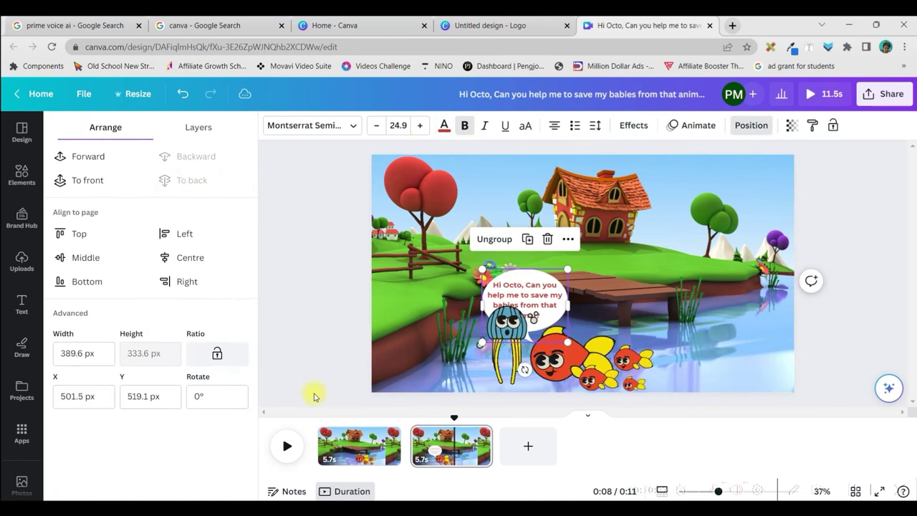
pyautogui.moveTo(552, 286); pyautogui.dragTo(556, 272)
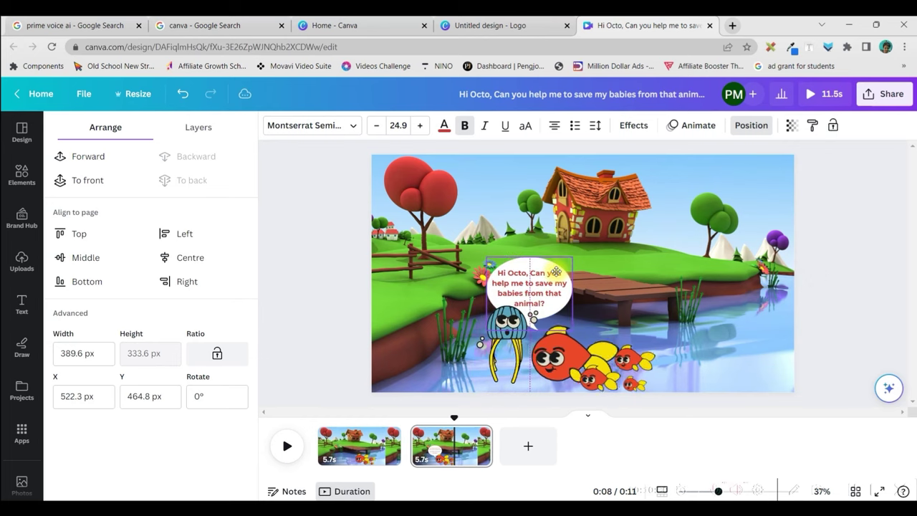
pyautogui.click(364, 449)
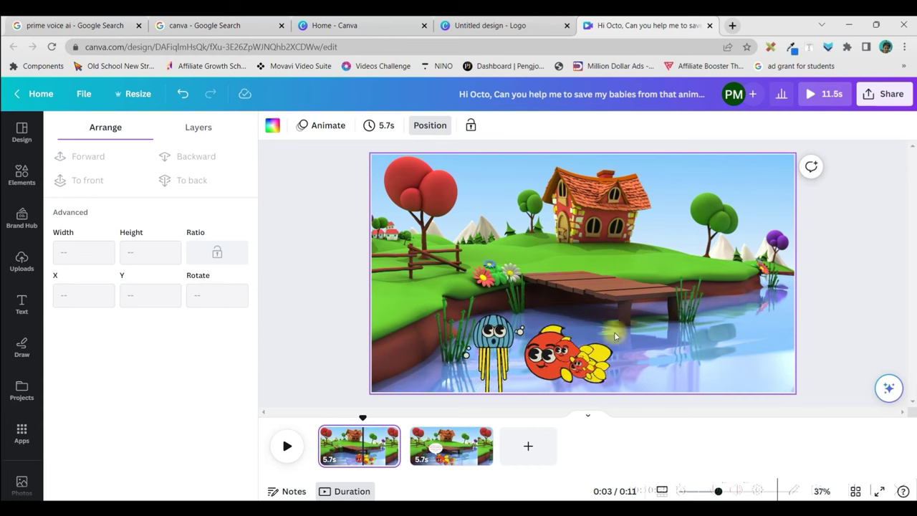
# Search Elements graphics for 'Elephant' and add the blue cartoon elephant to page one.
pyautogui.click(21, 174)
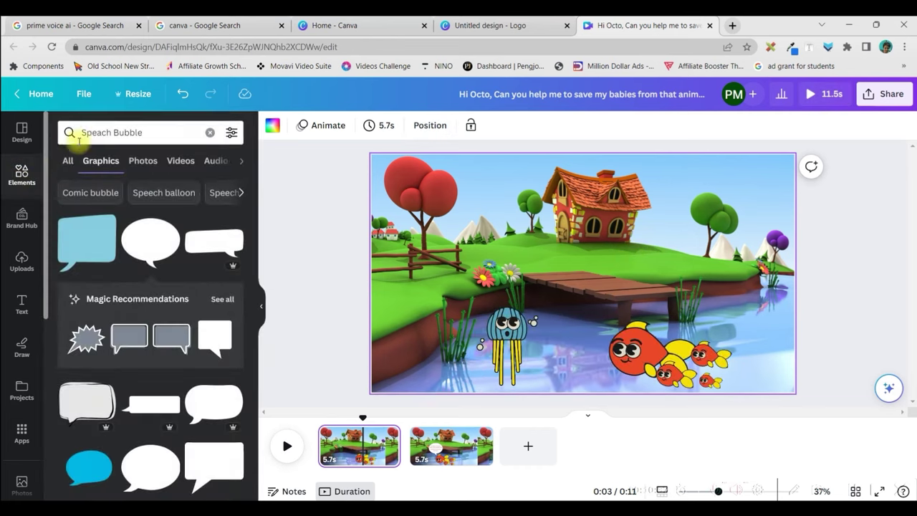
pyautogui.click(210, 133)
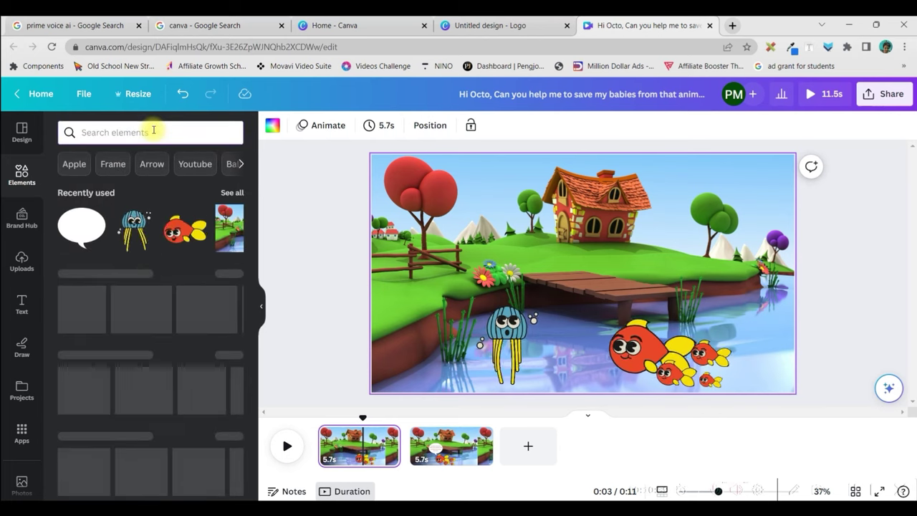
pyautogui.write('Elephant')
pyautogui.press('Return')
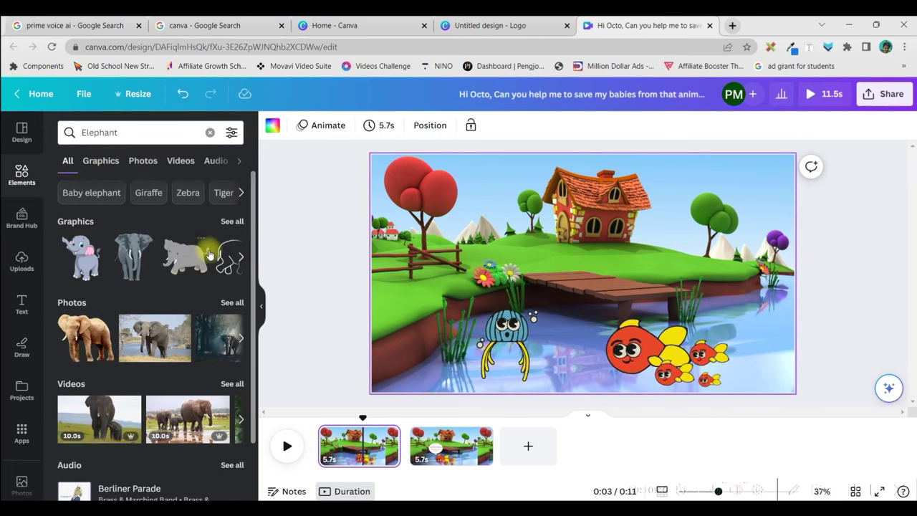
pyautogui.click(99, 160)
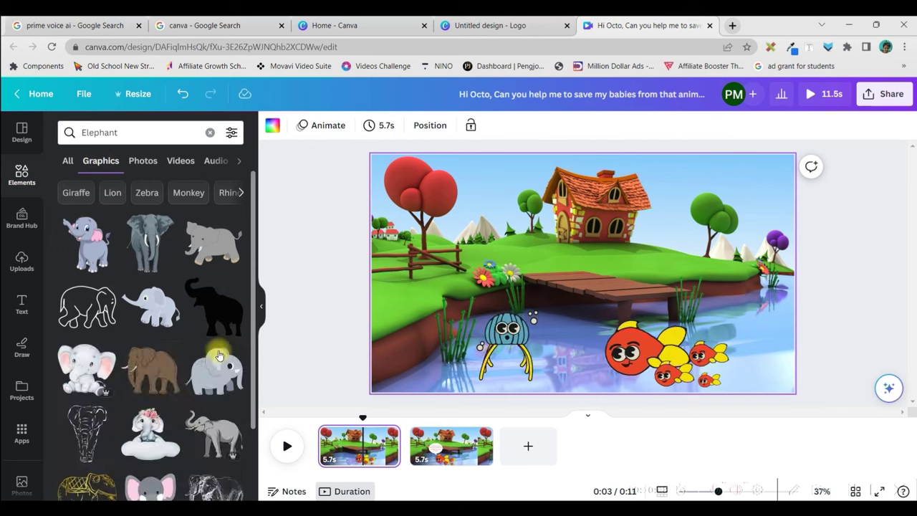
pyautogui.scroll(-10, 215, 350)
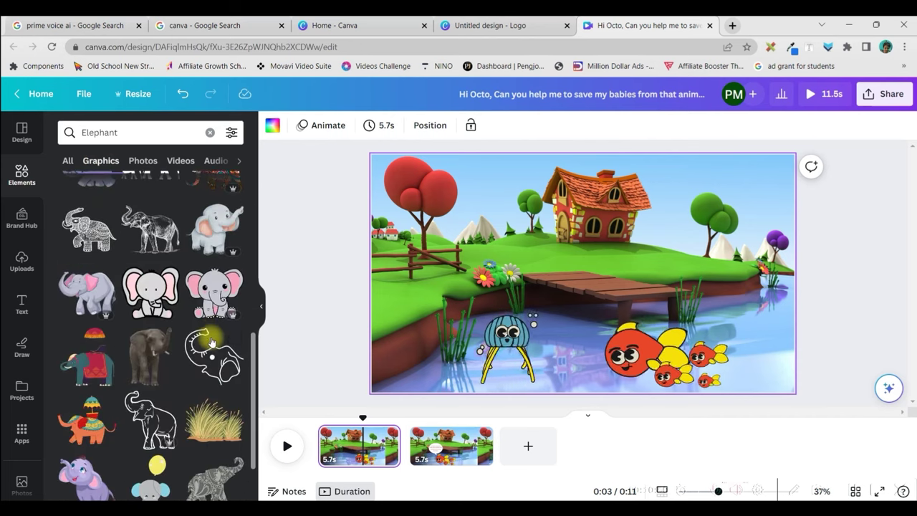
pyautogui.click(211, 337)
pyautogui.scroll(-3, 206, 318)
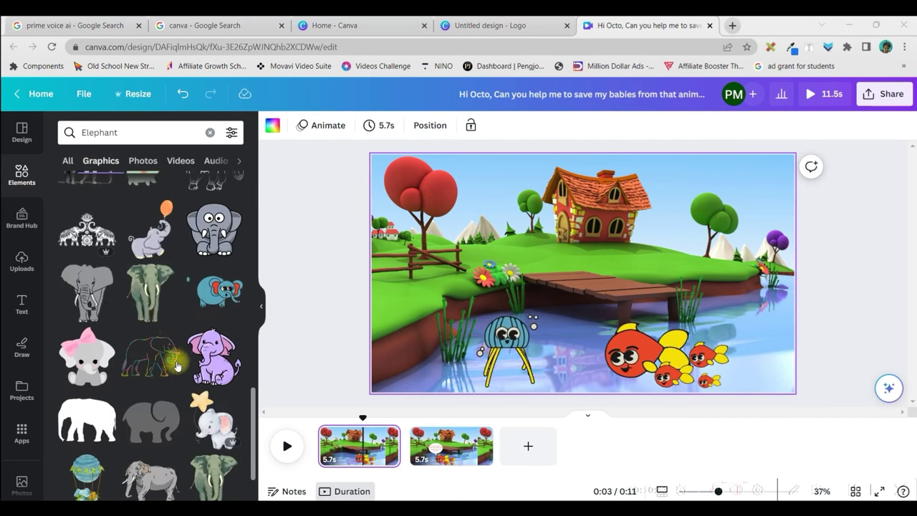
pyautogui.click(202, 299)
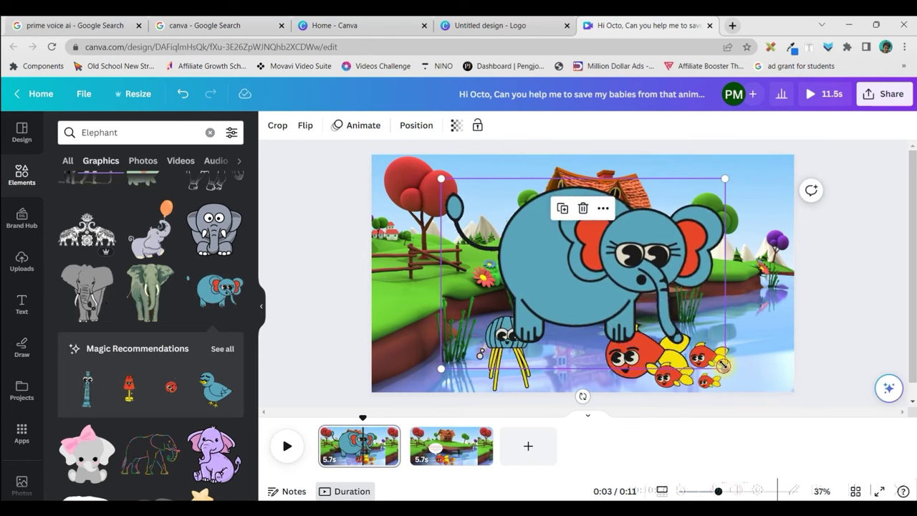
# Shrink the blue elephant and position it standing on the wooden dock.
pyautogui.moveTo(725, 367); pyautogui.dragTo(614, 319)
pyautogui.moveTo(484, 213); pyautogui.dragTo(624, 257)
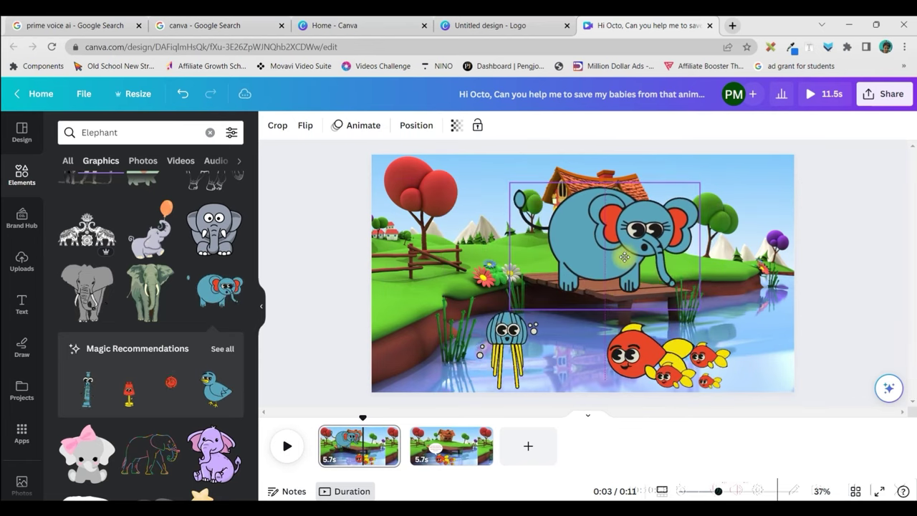
pyautogui.moveTo(510, 308); pyautogui.dragTo(524, 291)
pyautogui.moveTo(635, 248); pyautogui.dragTo(642, 255)
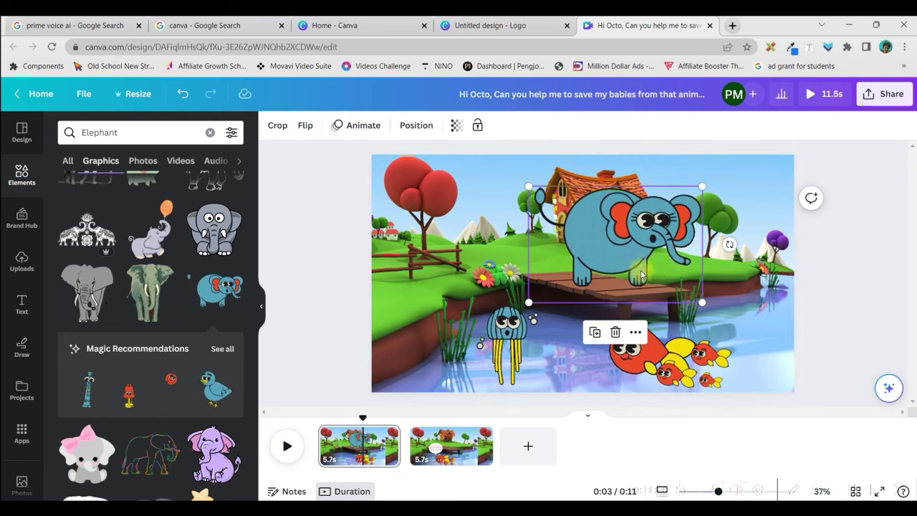
# Fine-tune the elephant on the dock, then place a 'Water Splash' graphic in the pond near the fish.
pyautogui.moveTo(641, 274); pyautogui.dragTo(644, 278)
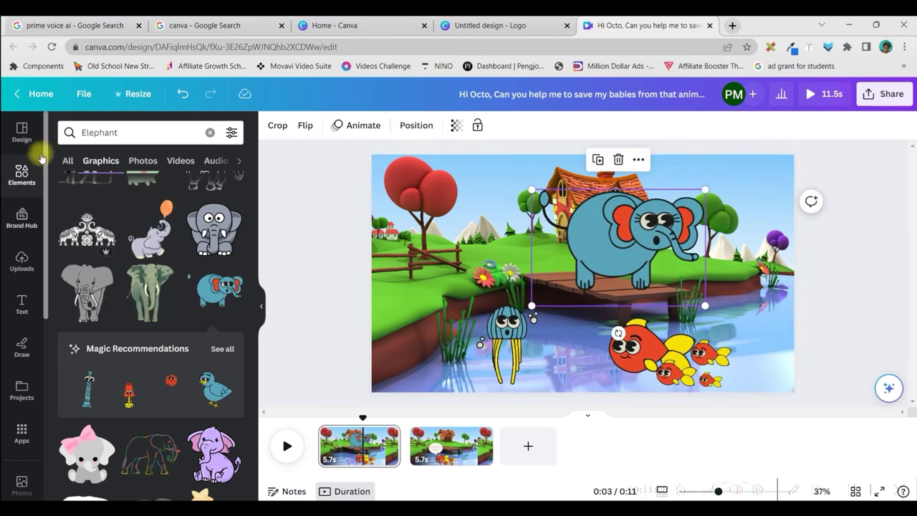
pyautogui.click(148, 125)
pyautogui.write('W')
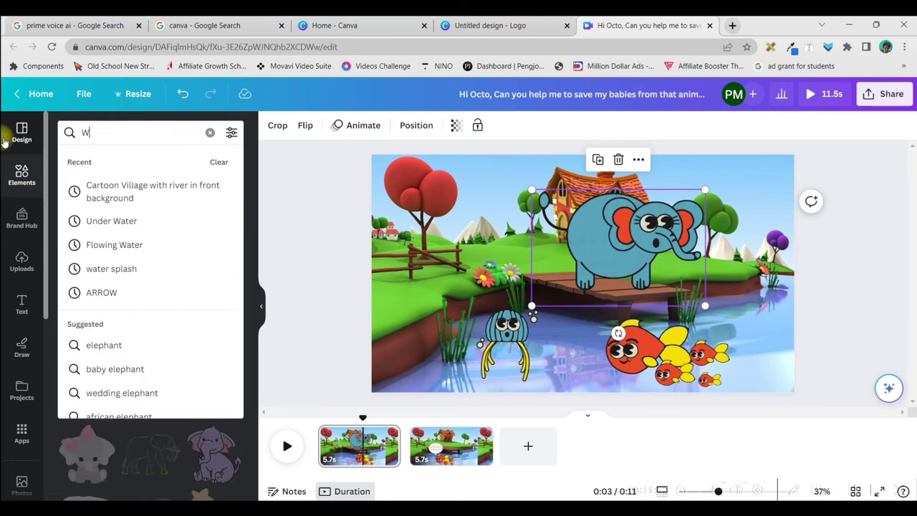
pyautogui.write('ater S')
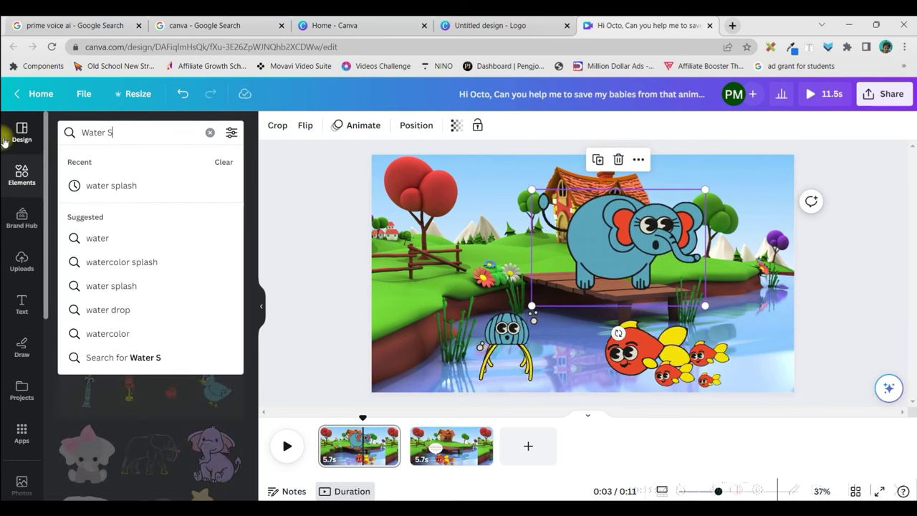
pyautogui.write('plash')
pyautogui.press('Return')
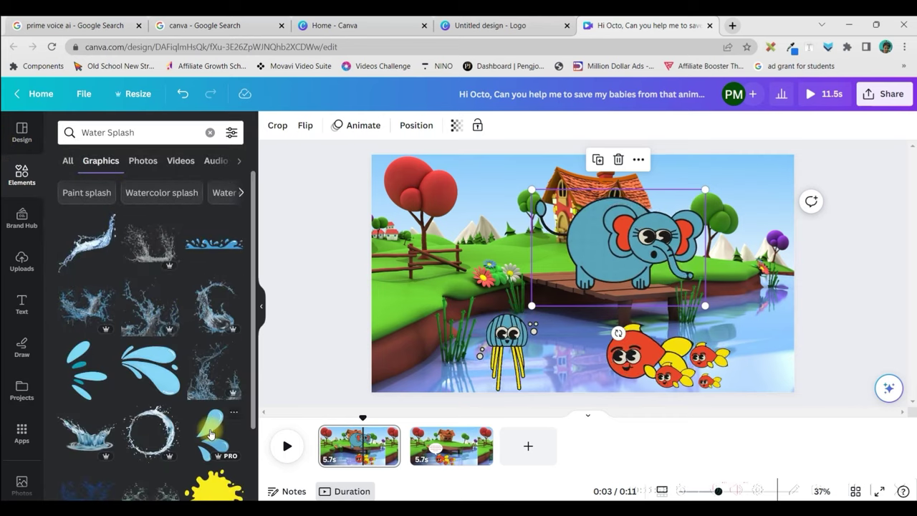
pyautogui.scroll(-5, 210, 433)
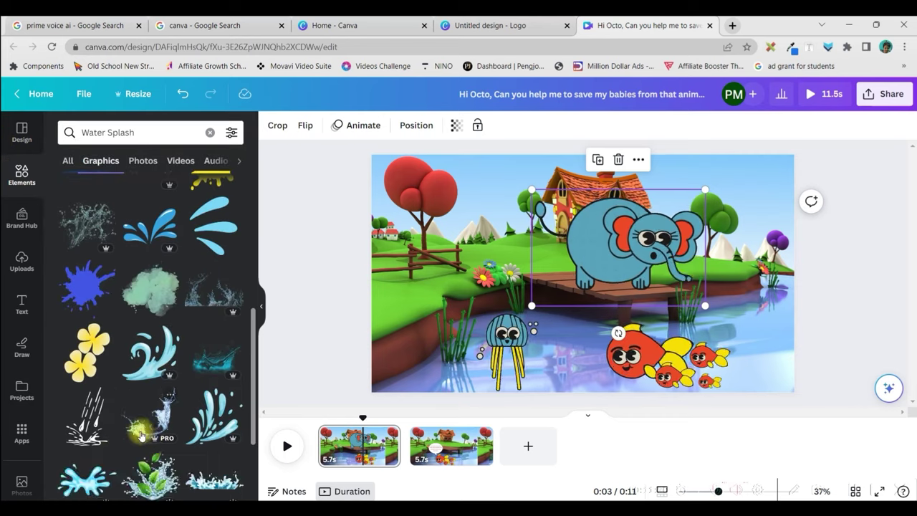
pyautogui.moveTo(141, 435); pyautogui.dragTo(693, 315)
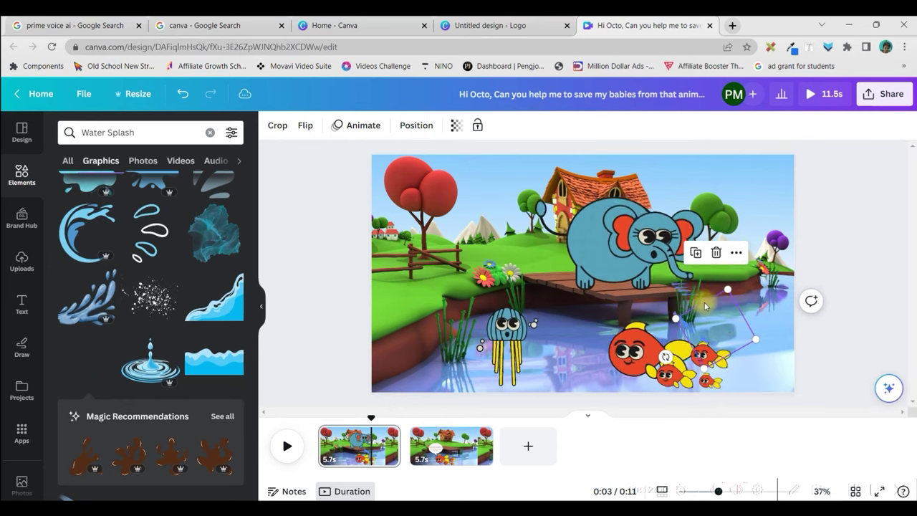
pyautogui.moveTo(713, 302); pyautogui.dragTo(709, 243)
# On page three, move the bubble up-left and change it to 'Hi Fish, Don't worry, let me check if my friend Birdie is here.'.
pyautogui.click(480, 437)
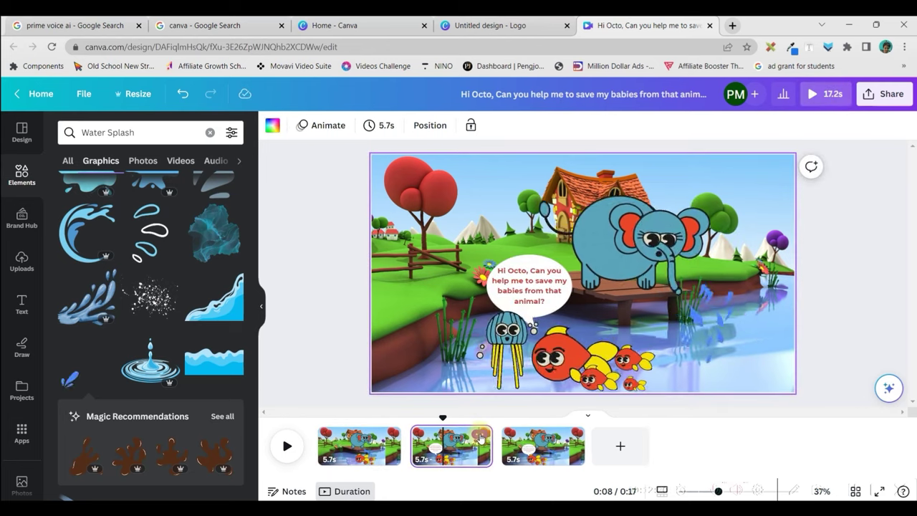
pyautogui.click(480, 435)
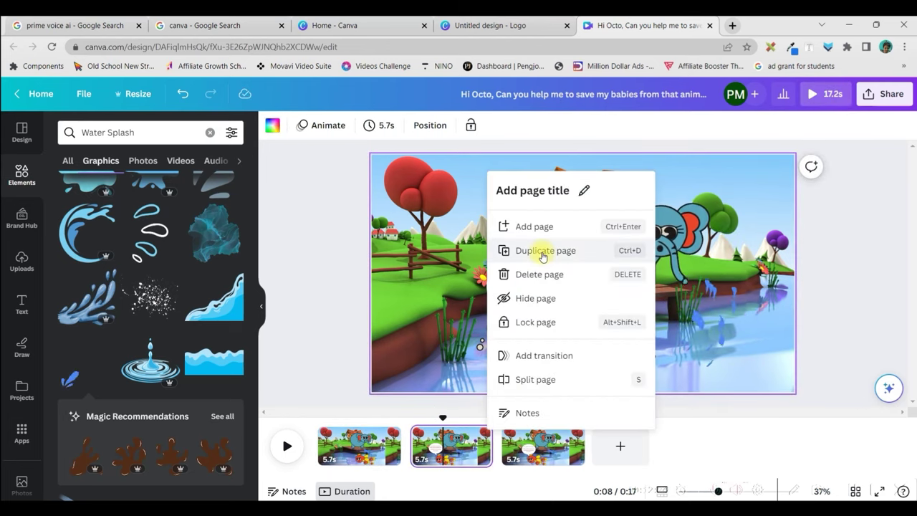
pyautogui.scroll(-2, 808, 291)
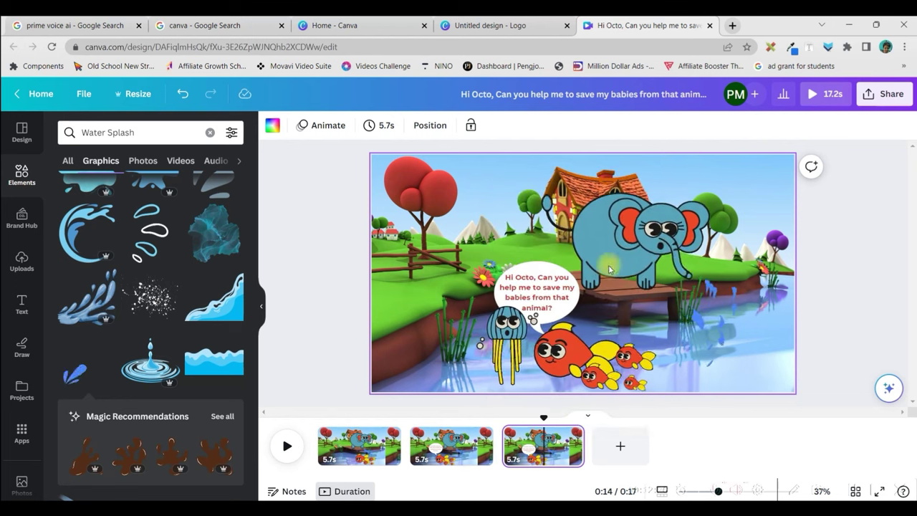
pyautogui.click(548, 297)
pyautogui.click(519, 293)
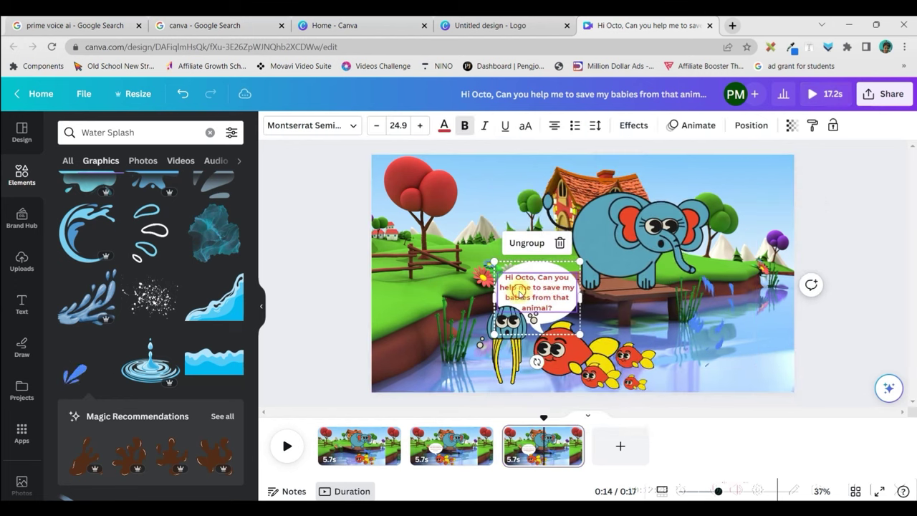
pyautogui.moveTo(518, 292); pyautogui.dragTo(459, 274)
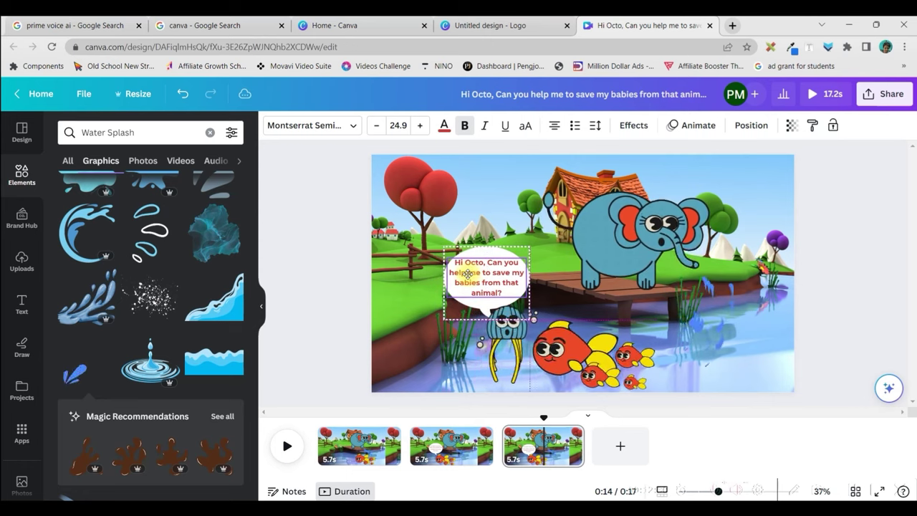
pyautogui.doubleClick(483, 274)
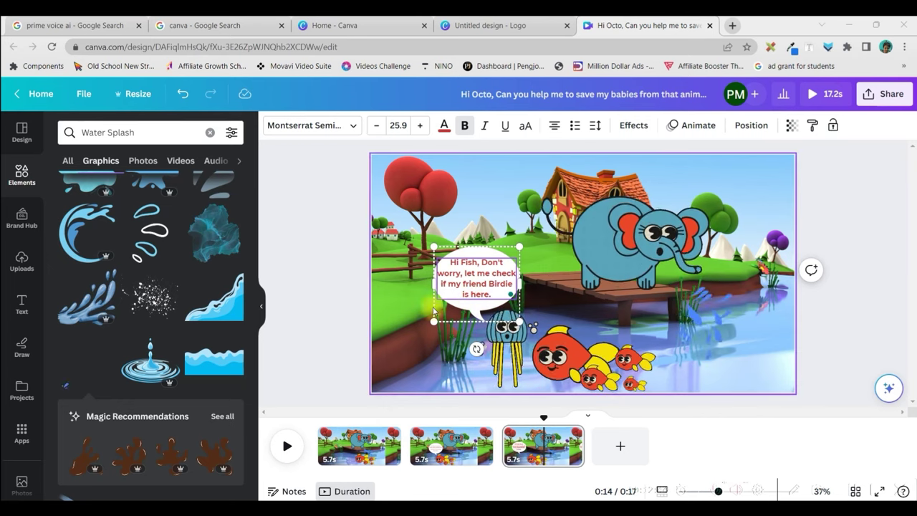
pyautogui.click(377, 187)
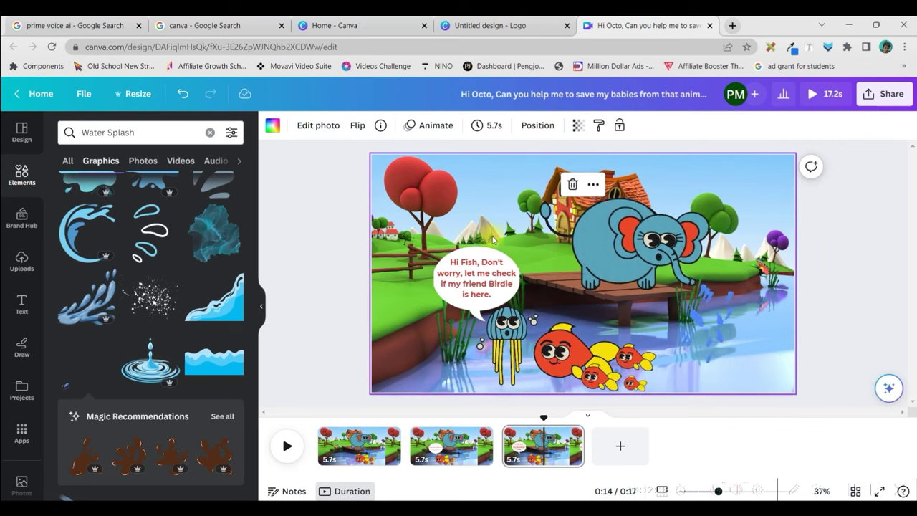
# Search Elements graphics for 'Bird' and add the purple bird to the scene.
pyautogui.click(210, 133)
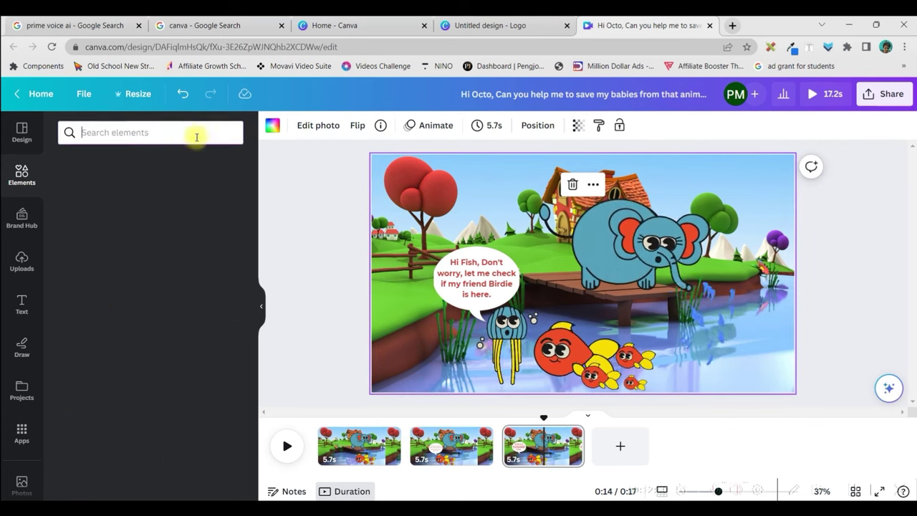
pyautogui.write('B')
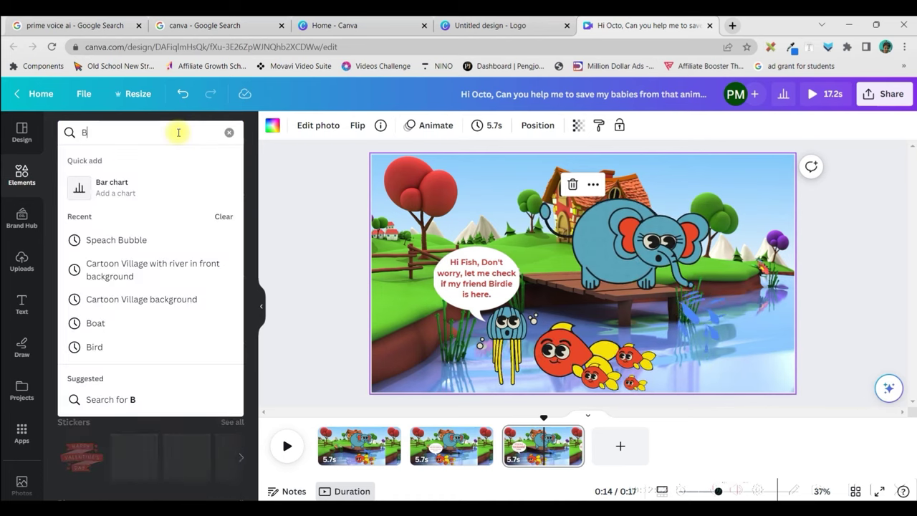
pyautogui.write('ird')
pyautogui.press('Return')
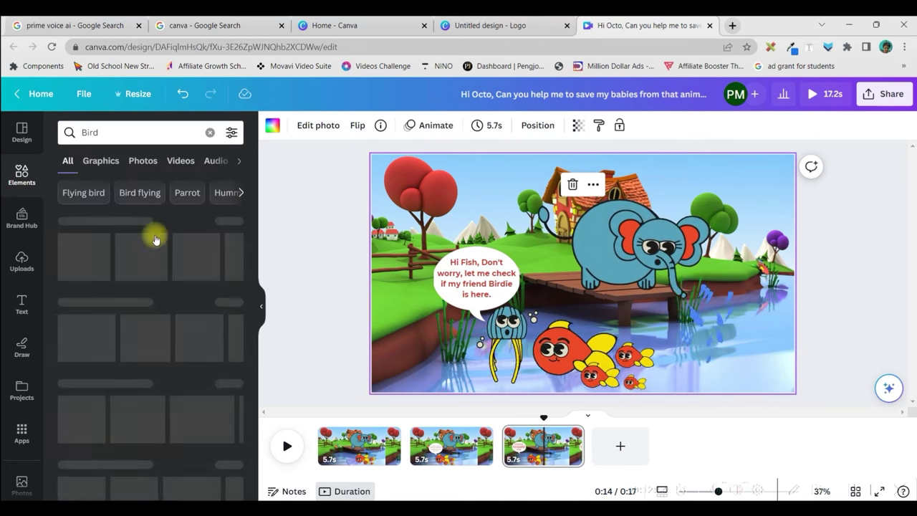
pyautogui.click(100, 161)
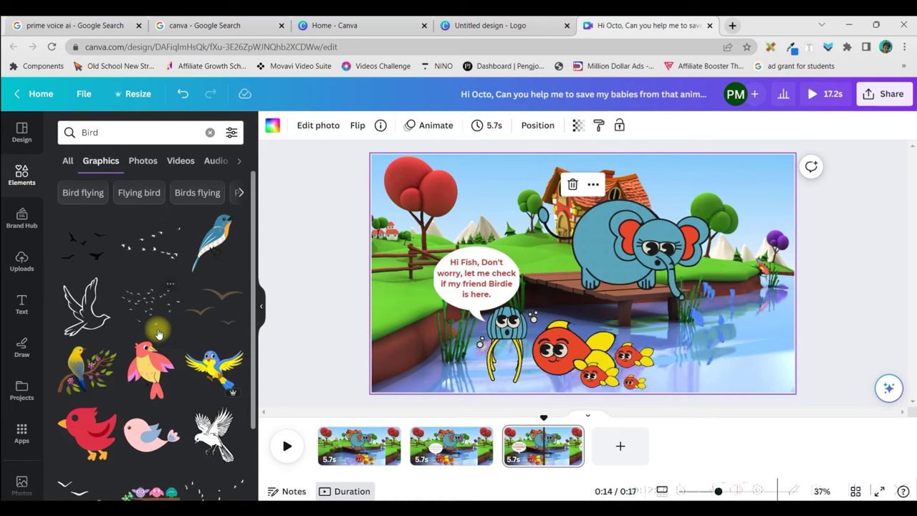
pyautogui.scroll(-10, 164, 328)
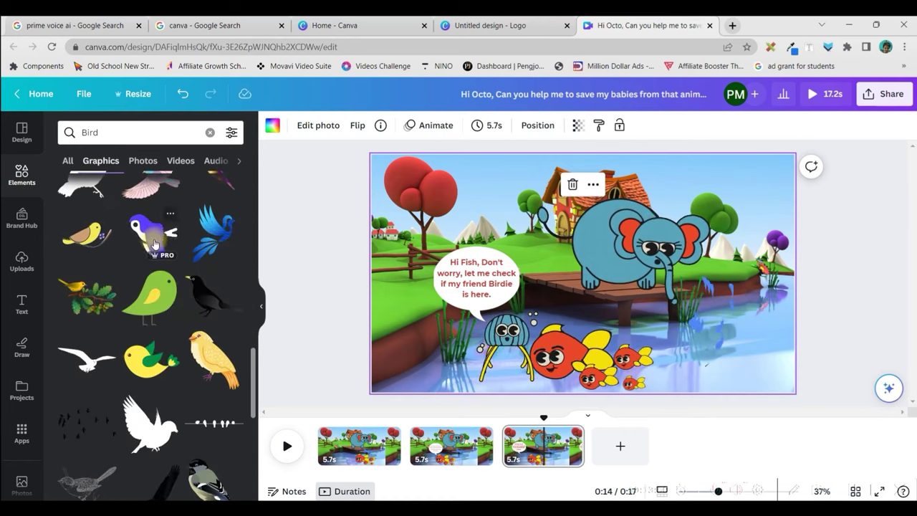
pyautogui.click(154, 241)
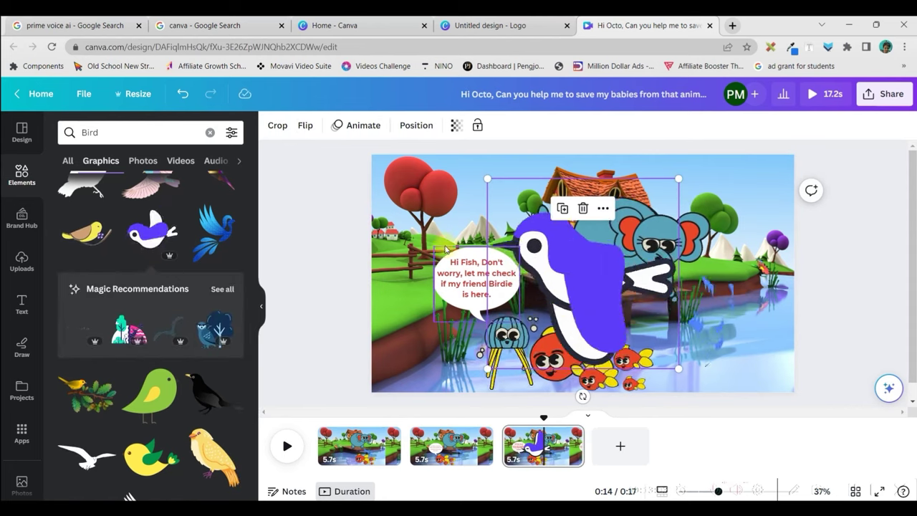
# Flip the purple bird horizontally, shrink it, and move it to the scene's top-left edge.
pyautogui.click(309, 127)
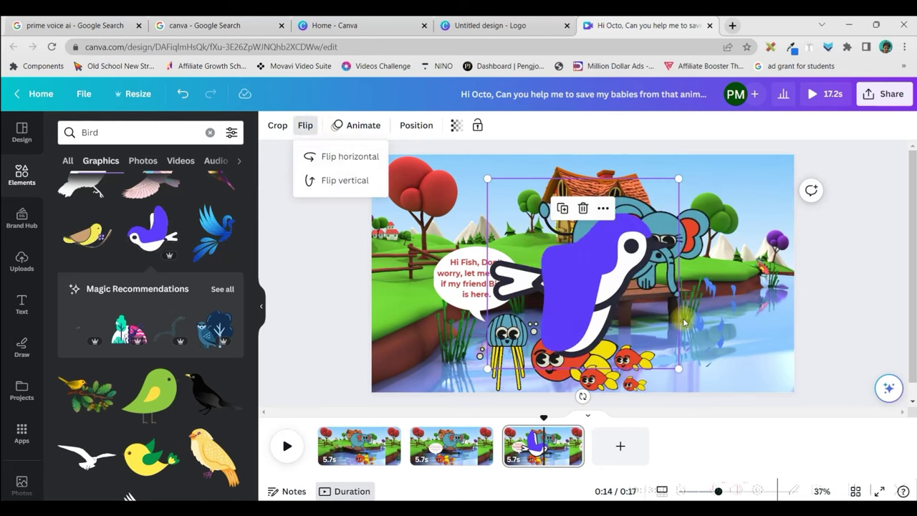
pyautogui.click(342, 158)
pyautogui.moveTo(620, 343); pyautogui.dragTo(540, 267)
pyautogui.moveTo(494, 223); pyautogui.dragTo(385, 192)
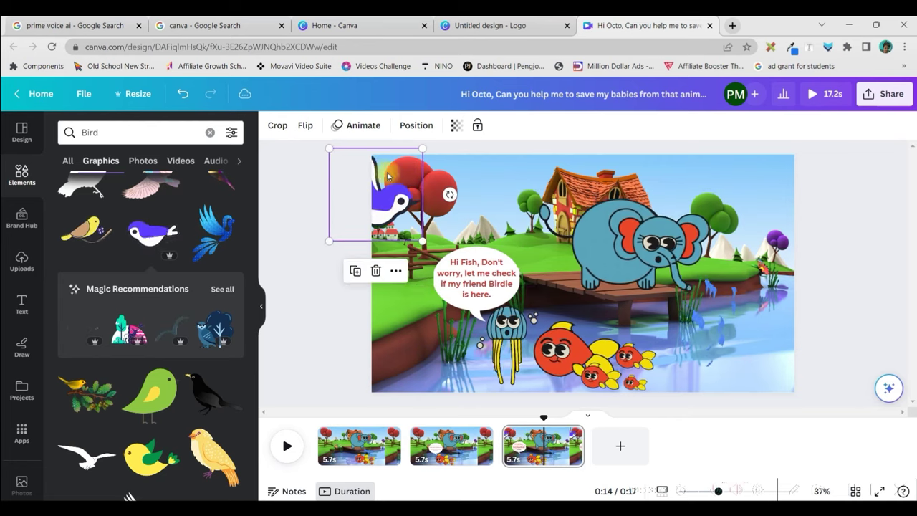
pyautogui.click(369, 129)
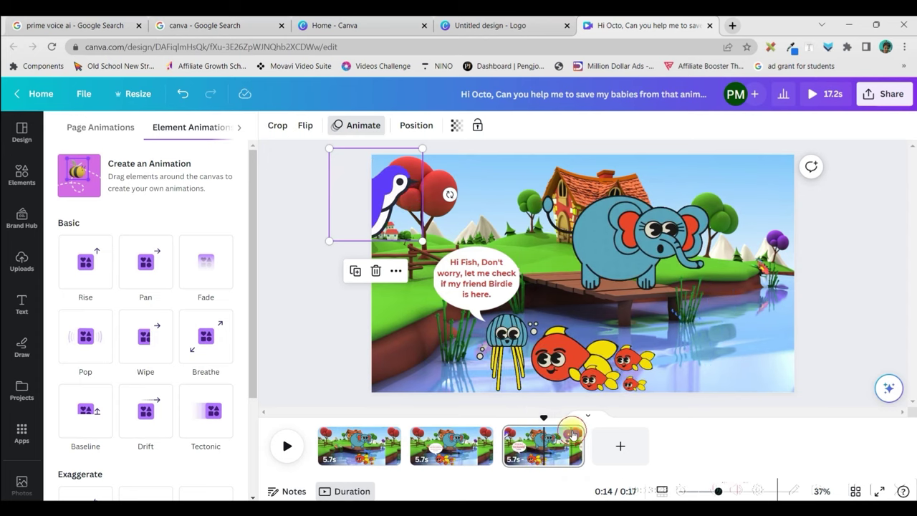
pyautogui.click(572, 434)
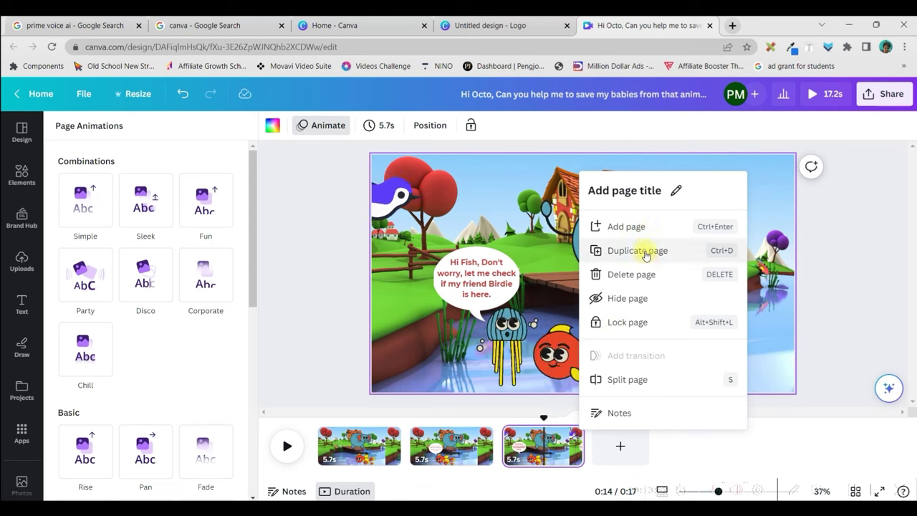
# Duplicate page three and give the bird a custom motion path flying right and down.
pyautogui.hotkey('ctrl', 'd')
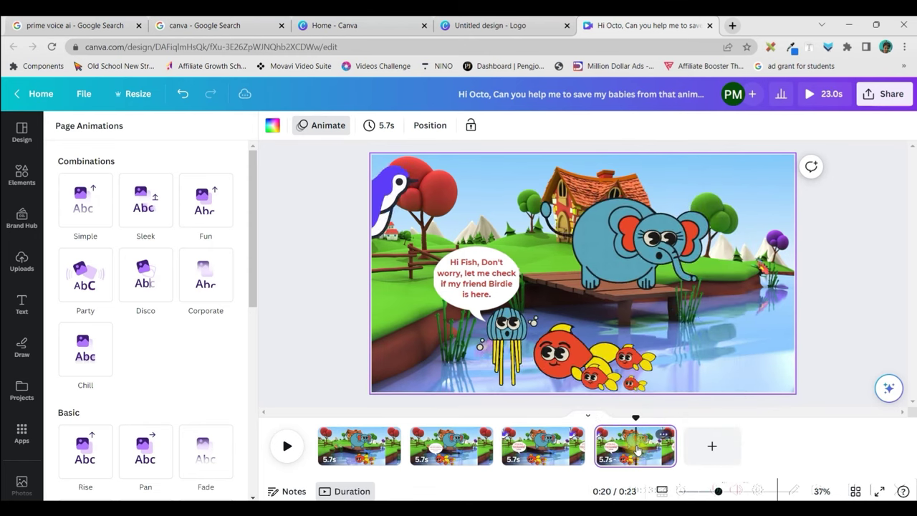
pyautogui.click(386, 191)
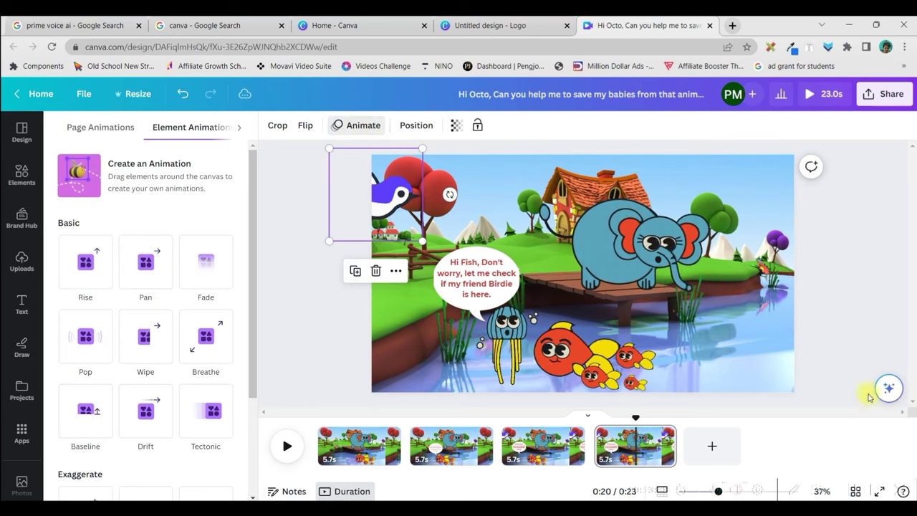
pyautogui.click(352, 124)
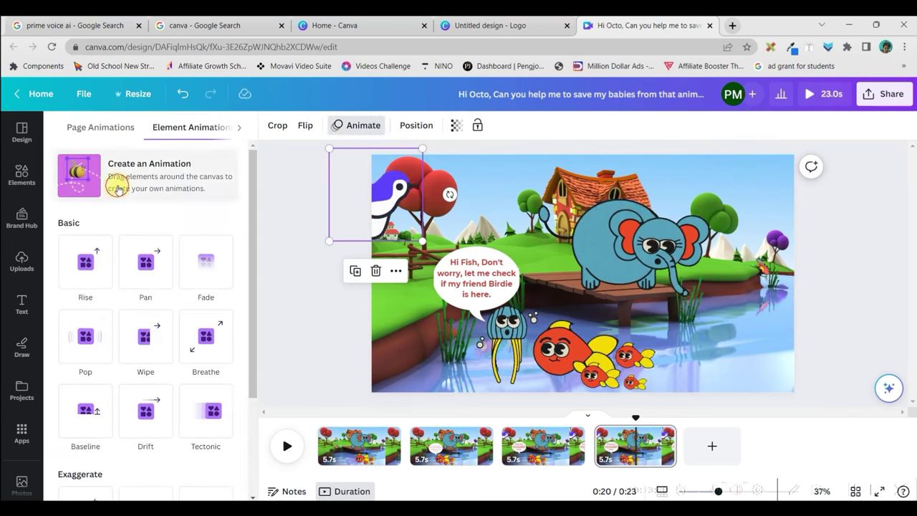
pyautogui.click(117, 188)
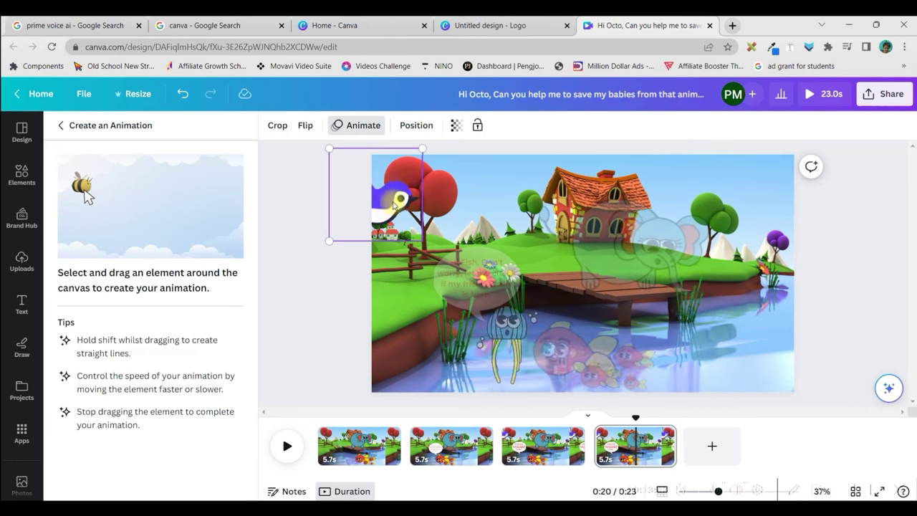
pyautogui.moveTo(376, 207)
pyautogui.mouseDown()
pyautogui.moveTo(411, 216)
pyautogui.moveTo(421, 244)
pyautogui.moveTo(465, 252)
pyautogui.moveTo(484, 238)
pyautogui.moveTo(502, 242)
pyautogui.moveTo(508, 259)
pyautogui.moveTo(481, 282)
pyautogui.mouseUp()
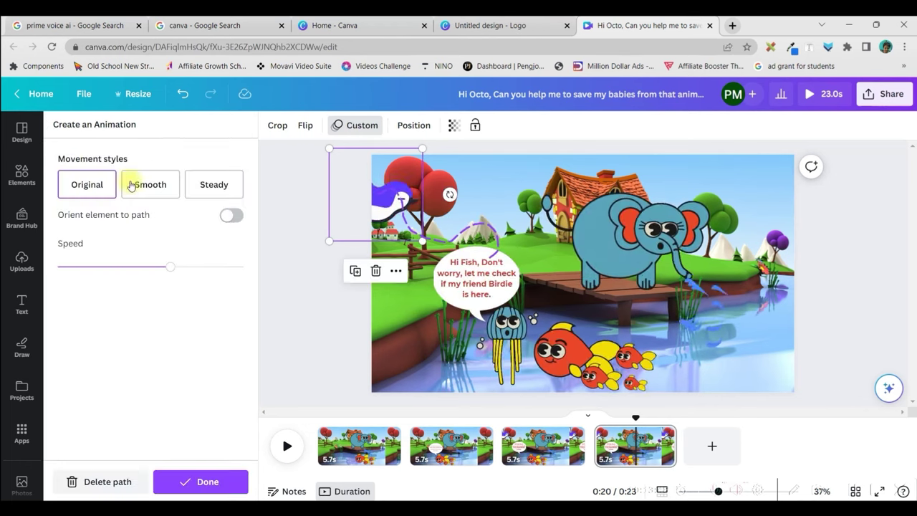
pyautogui.click(199, 481)
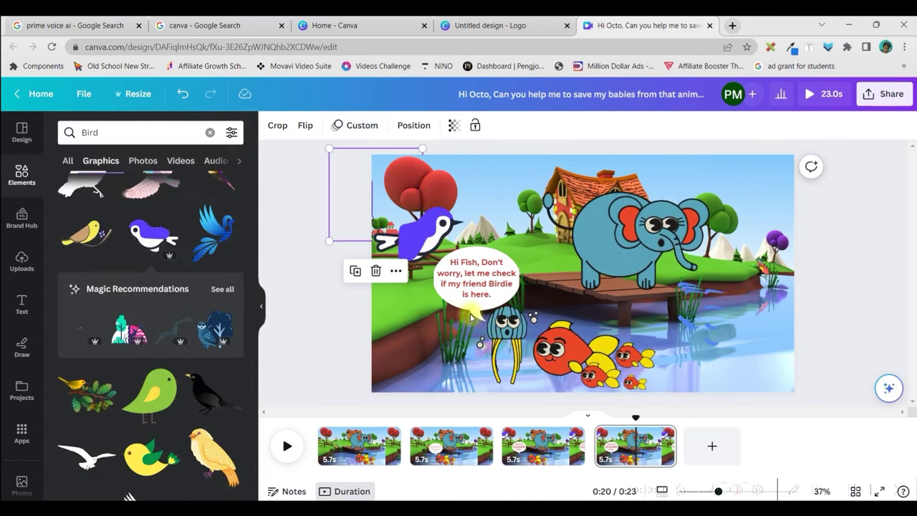
# Split the bird page in two and place a small blue bird on the bank by the flowers.
pyautogui.press('s')
pyautogui.scroll(-3, 157, 328)
pyautogui.scroll(-4, 156, 328)
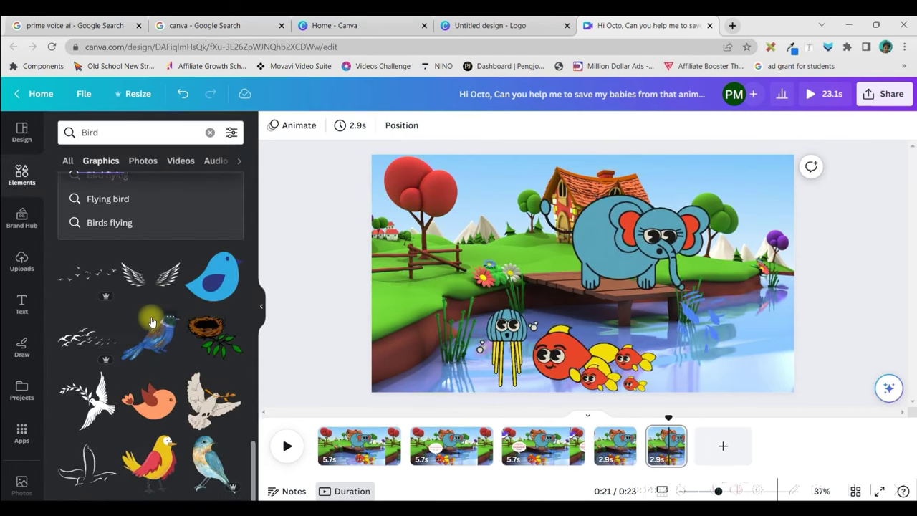
pyautogui.scroll(-5, 214, 322)
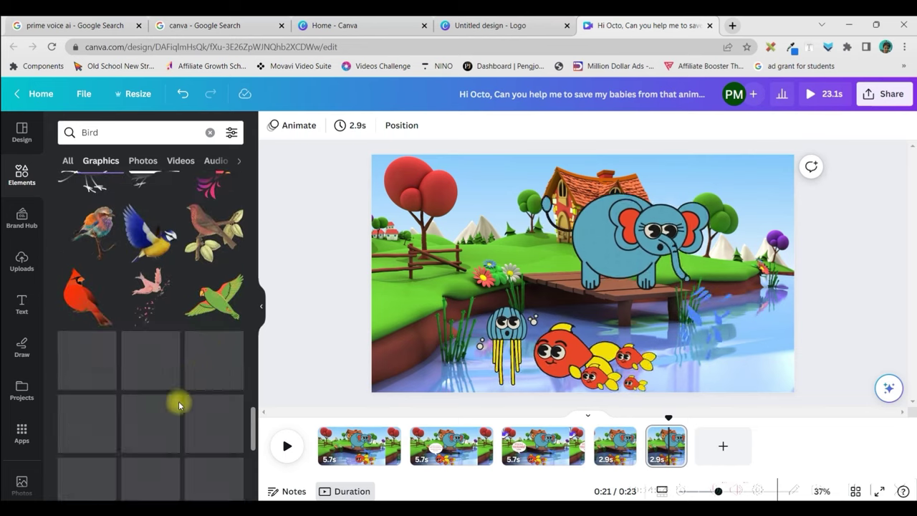
pyautogui.scroll(-3, 180, 337)
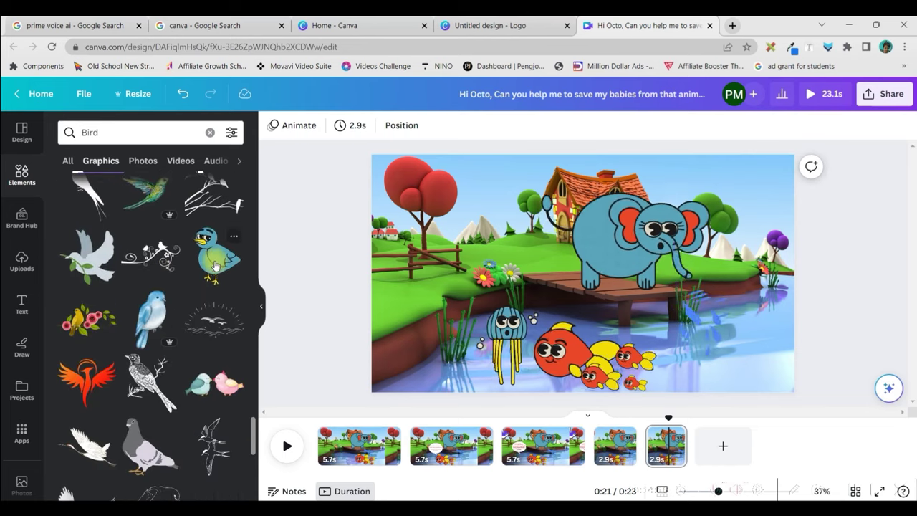
pyautogui.click(618, 270)
pyautogui.moveTo(675, 367); pyautogui.dragTo(586, 269)
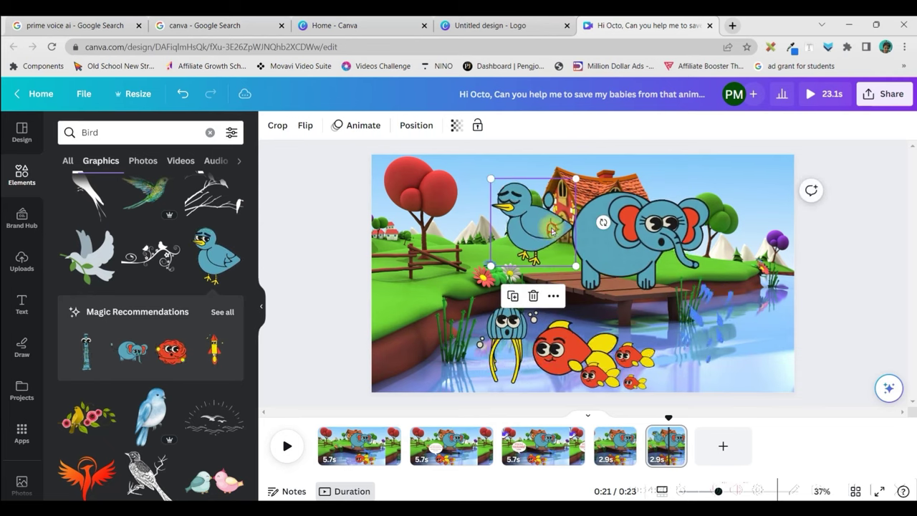
pyautogui.moveTo(551, 230); pyautogui.dragTo(475, 265)
pyautogui.moveTo(666, 418); pyautogui.dragTo(599, 419)
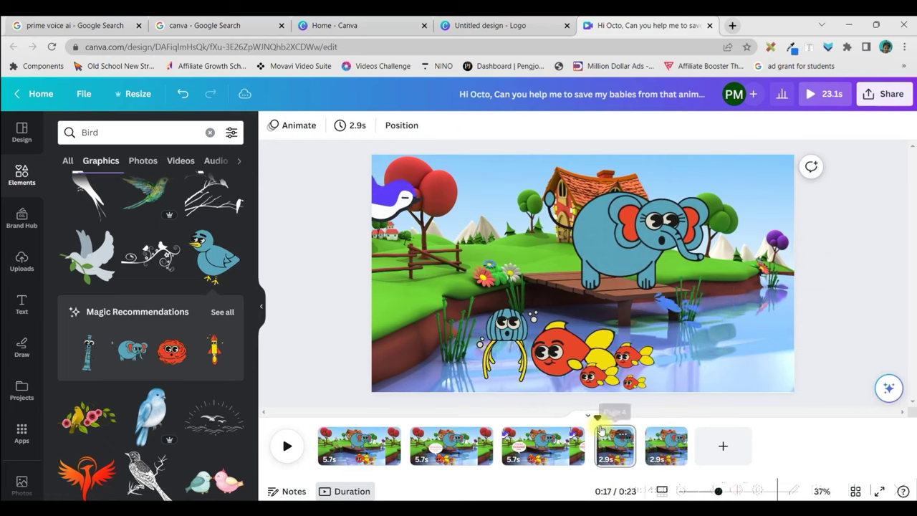
pyautogui.click(674, 458)
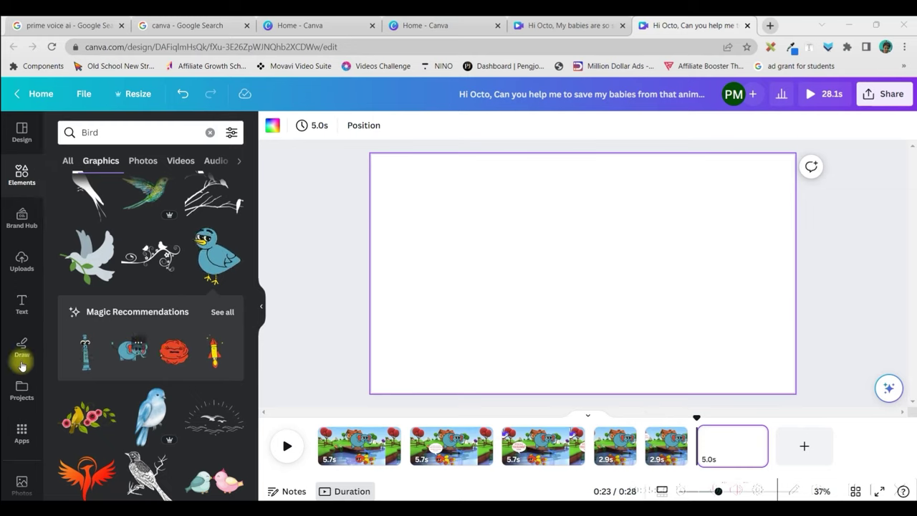
# Delete the blank sixth page and add a fresh page at the end.
pyautogui.scroll(-2, 18, 383)
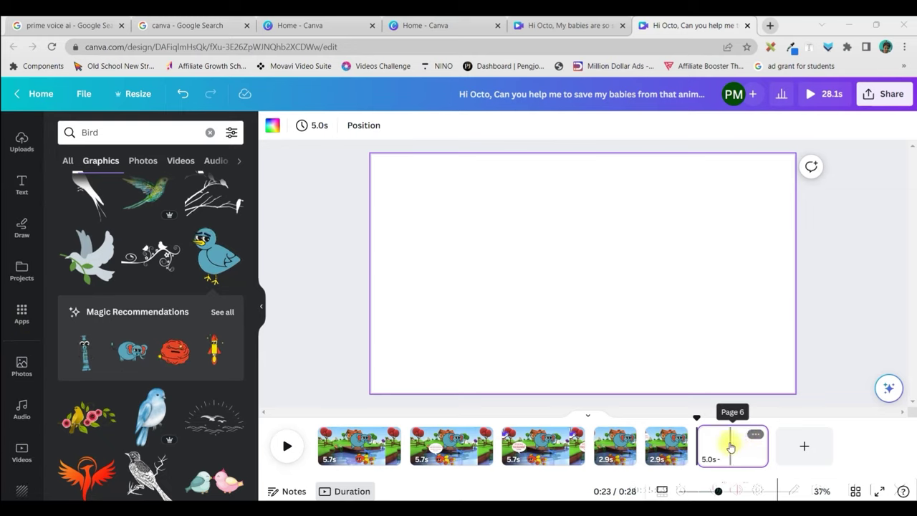
pyautogui.click(755, 439)
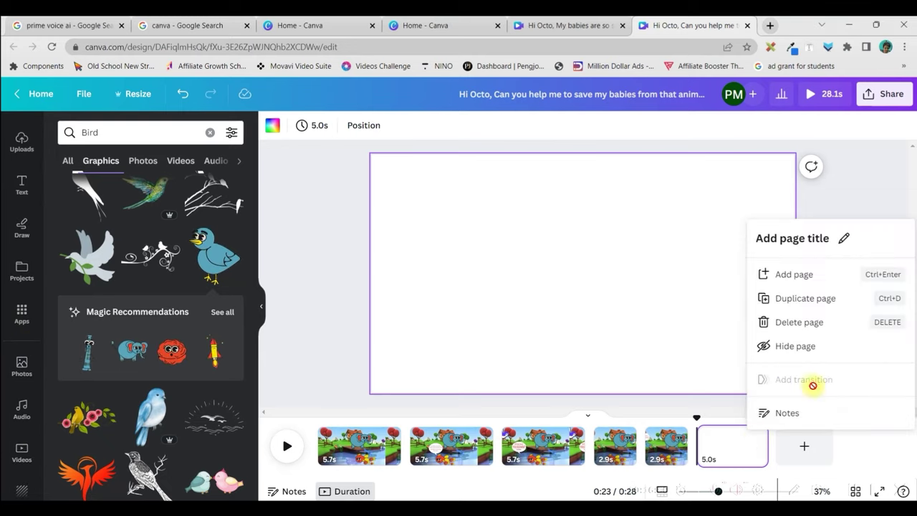
pyautogui.click(815, 323)
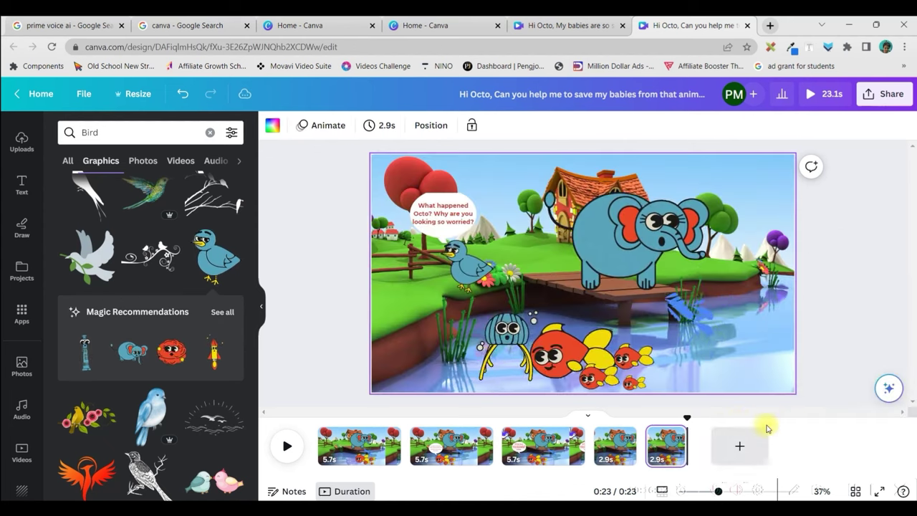
pyautogui.click(724, 448)
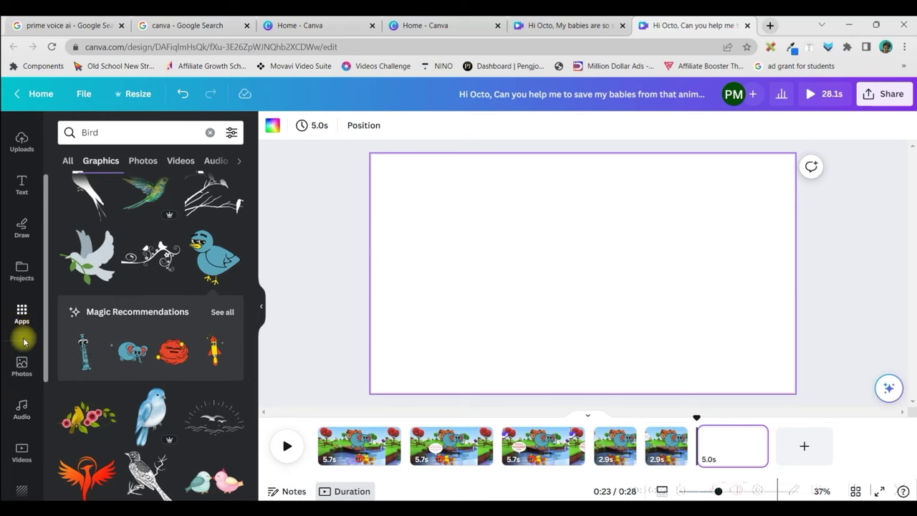
# Search Videos for 'Stream' to fill the new page with a river scene, and add a sailboat graphic.
pyautogui.scroll(-3, 23, 343)
pyautogui.click(13, 235)
pyautogui.click(116, 135)
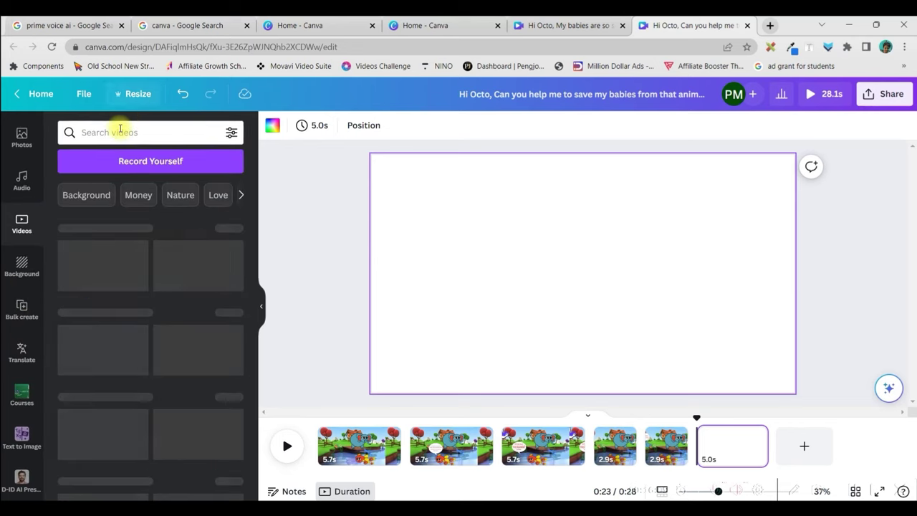
pyautogui.write('S')
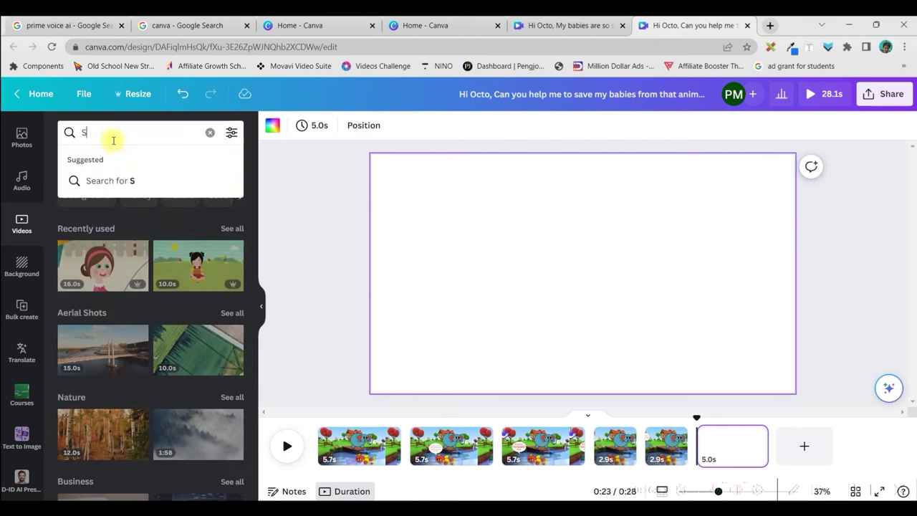
pyautogui.write('tream')
pyautogui.press('Return')
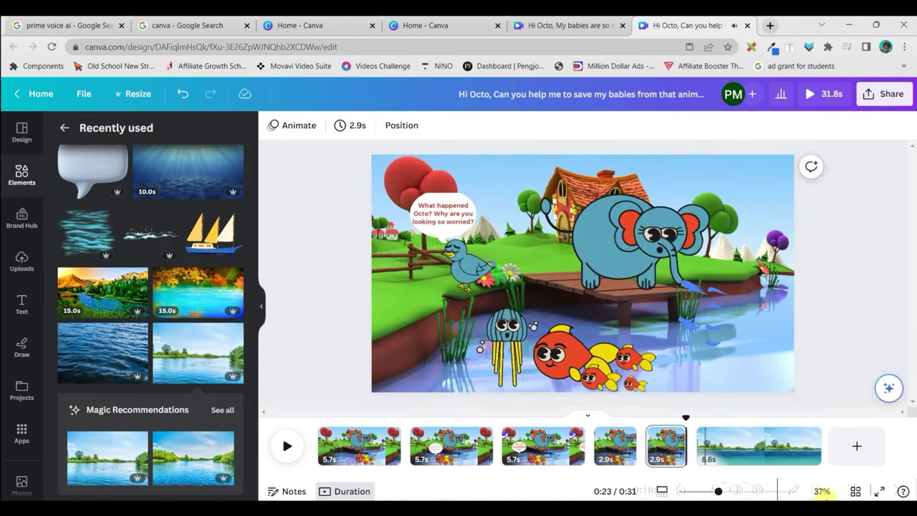
pyautogui.click(782, 451)
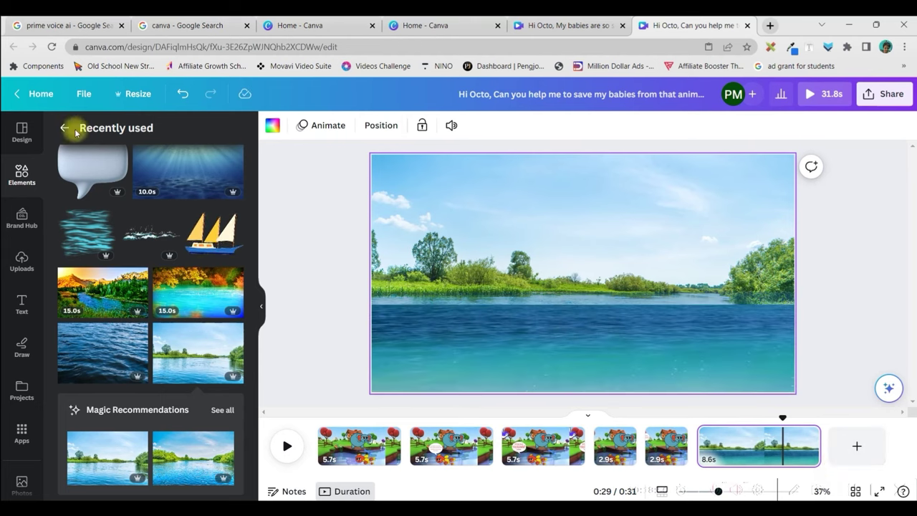
pyautogui.click(202, 234)
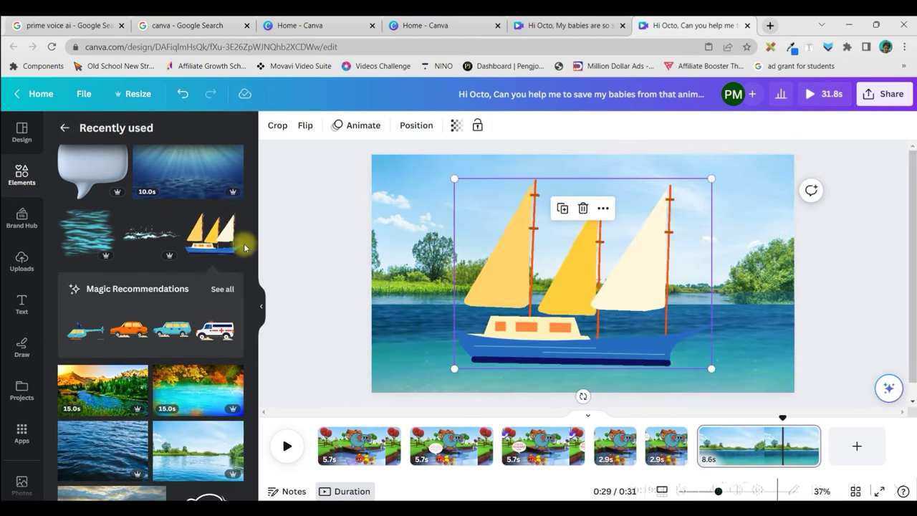
# Add a water splash and flatten it into a strip along the sailboat's hull.
pyautogui.click(149, 234)
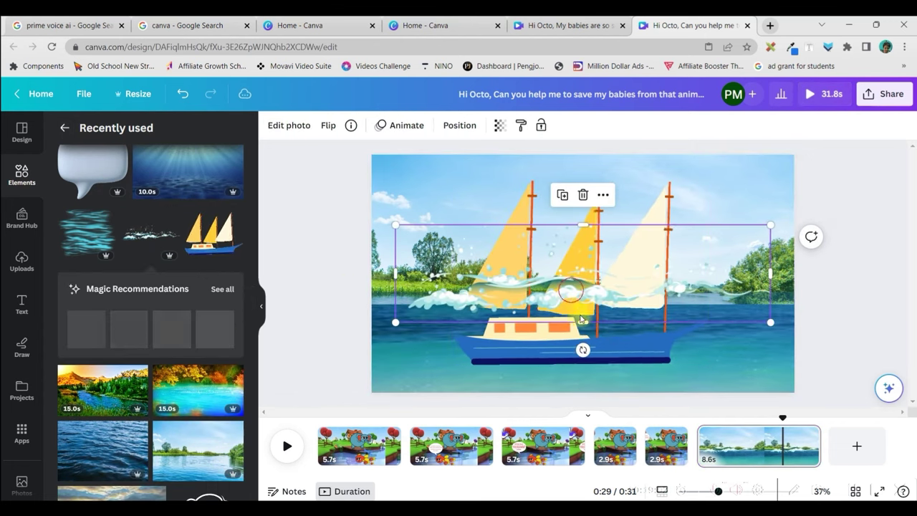
pyautogui.moveTo(571, 290); pyautogui.dragTo(573, 369)
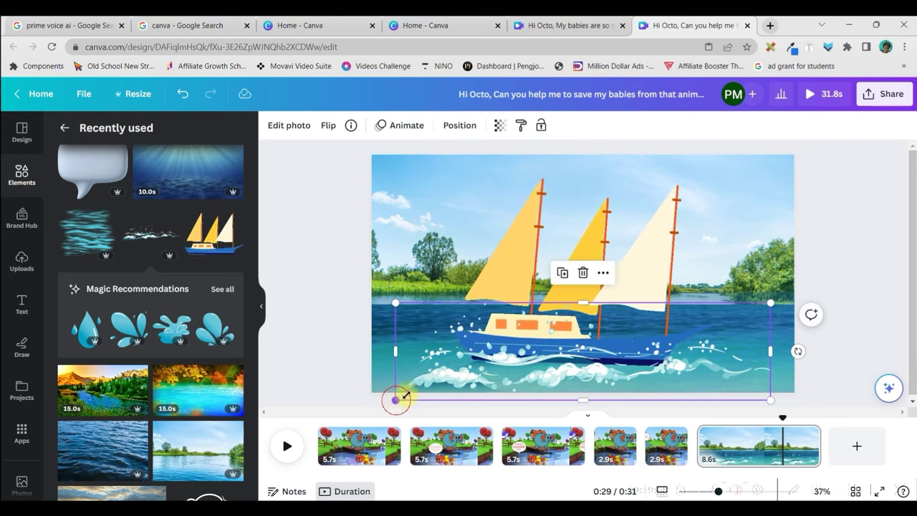
pyautogui.moveTo(396, 397); pyautogui.dragTo(511, 358)
pyautogui.moveTo(645, 341); pyautogui.dragTo(576, 353)
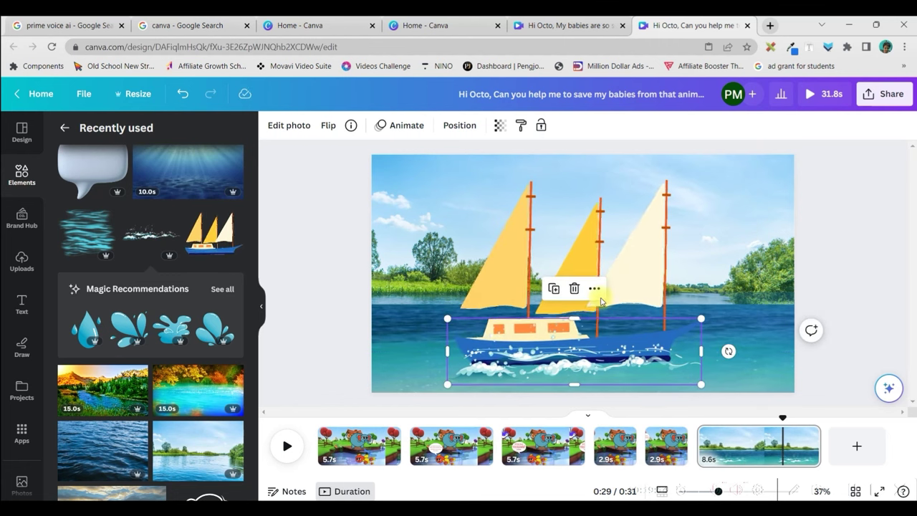
# Animate the boat and splash sailing in from the right on a smooth, faster custom path.
pyautogui.keyDown('shift'); pyautogui.click(606, 269); pyautogui.keyUp('shift')
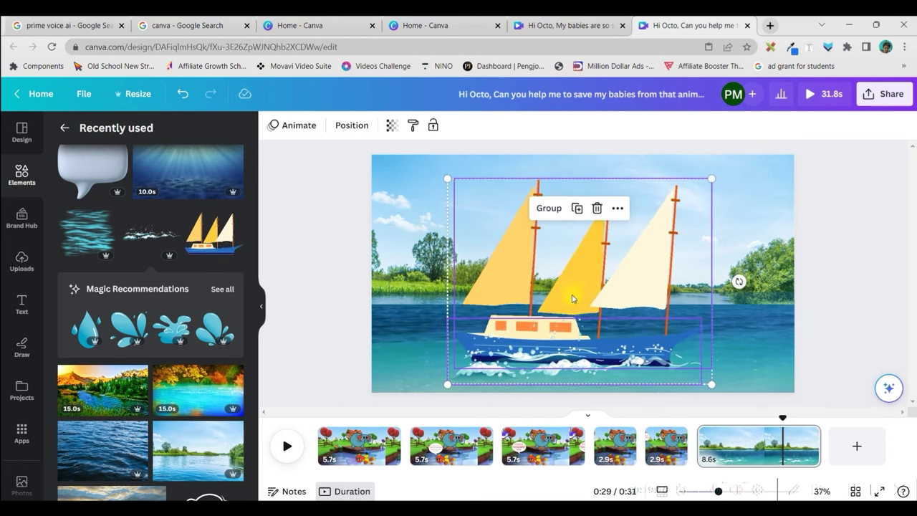
pyautogui.click(298, 127)
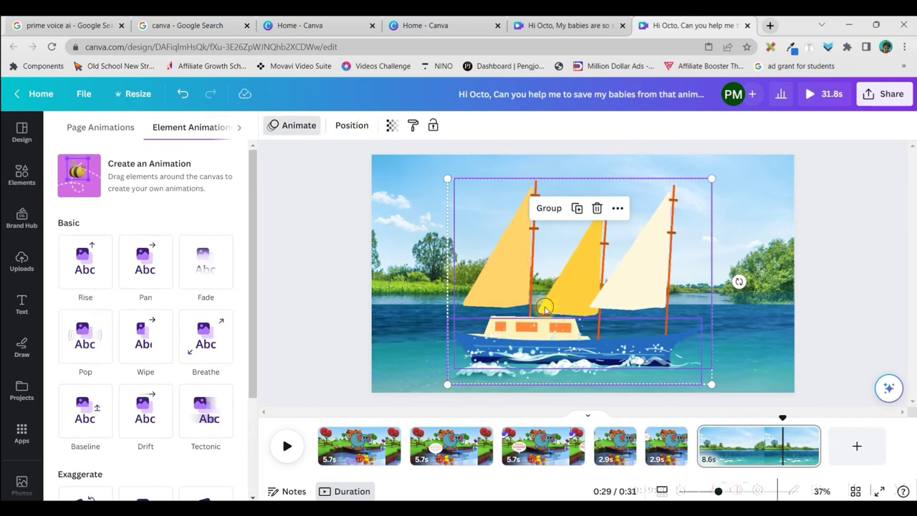
pyautogui.moveTo(545, 308); pyautogui.dragTo(794, 310)
pyautogui.click(130, 196)
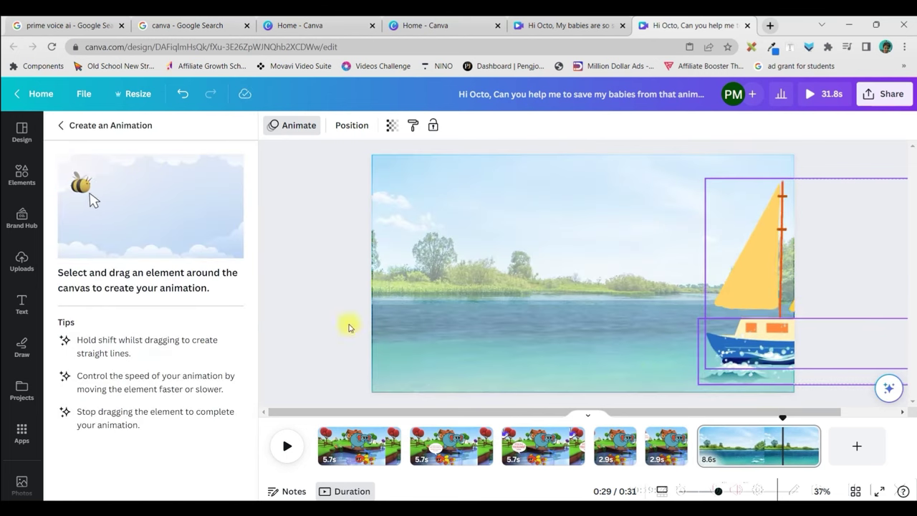
pyautogui.moveTo(782, 356)
pyautogui.mouseDown()
pyautogui.moveTo(730, 362)
pyautogui.moveTo(679, 324)
pyautogui.moveTo(626, 335)
pyautogui.moveTo(584, 319)
pyautogui.moveTo(520, 336)
pyautogui.moveTo(501, 324)
pyautogui.moveTo(444, 339)
pyautogui.moveTo(381, 339)
pyautogui.moveTo(363, 329)
pyautogui.moveTo(320, 344)
pyautogui.moveTo(265, 327)
pyautogui.mouseUp()
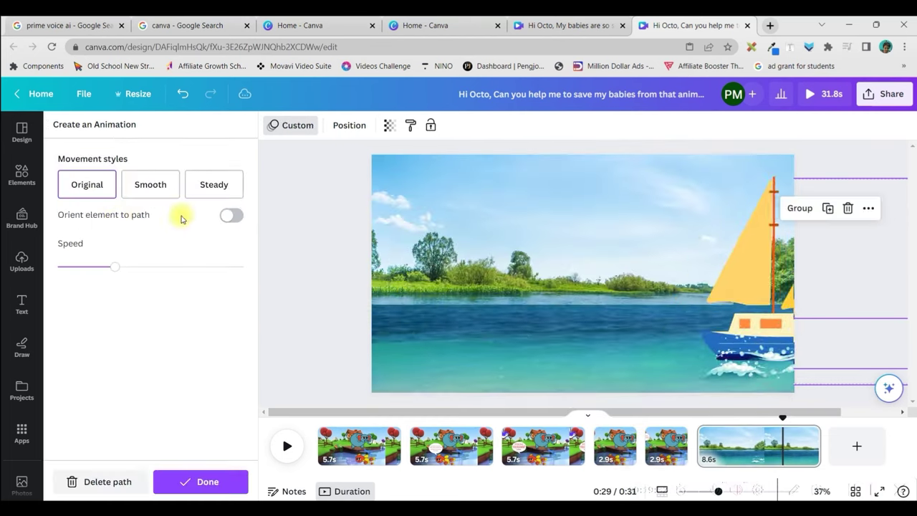
pyautogui.click(139, 184)
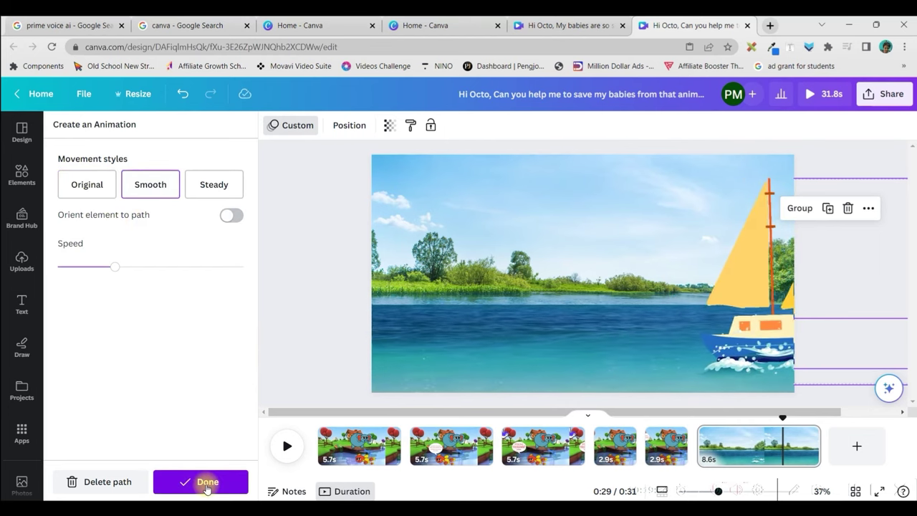
pyautogui.moveTo(134, 273); pyautogui.dragTo(178, 268)
pyautogui.click(184, 482)
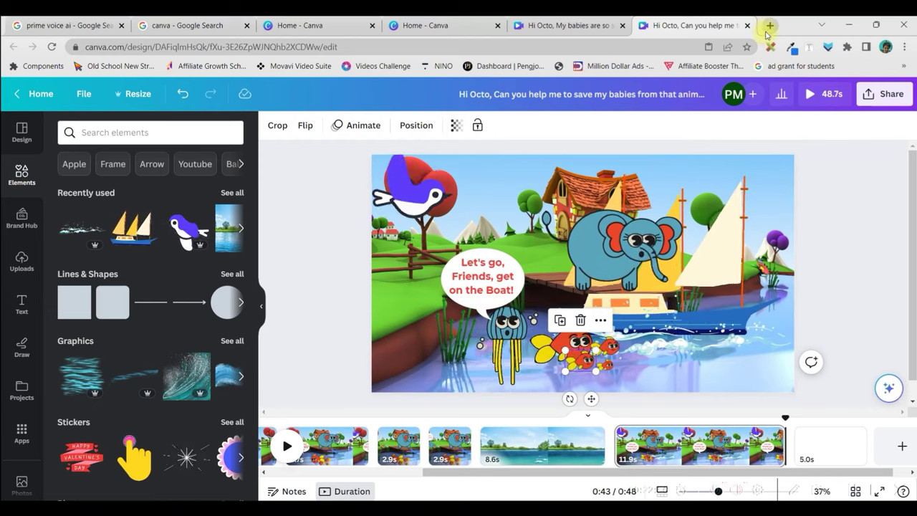
# Switch from Canva to the browser tab with Google results for 'prime voice ai'.
pyautogui.click(175, 25)
pyautogui.click(65, 30)
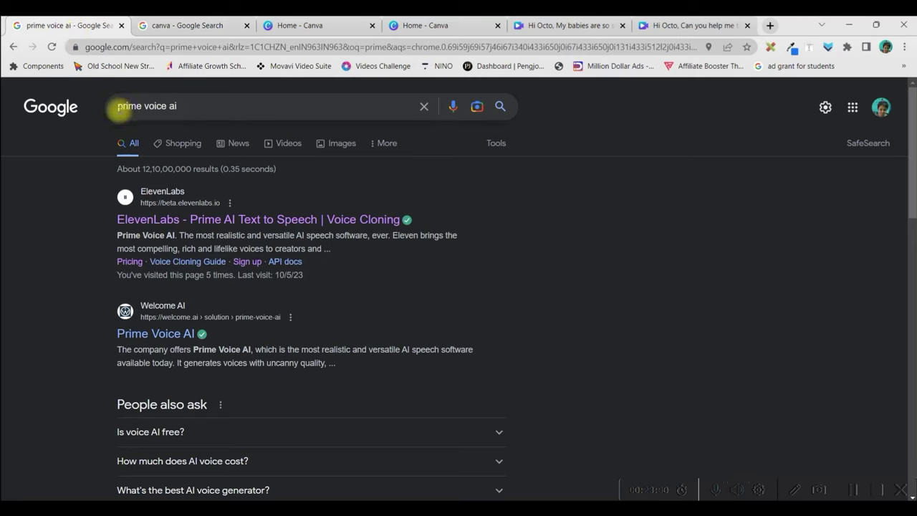
# Open the ElevenLabs Prime Voice AI Google result in a new tab and view it.
pyautogui.rightClick(208, 224)
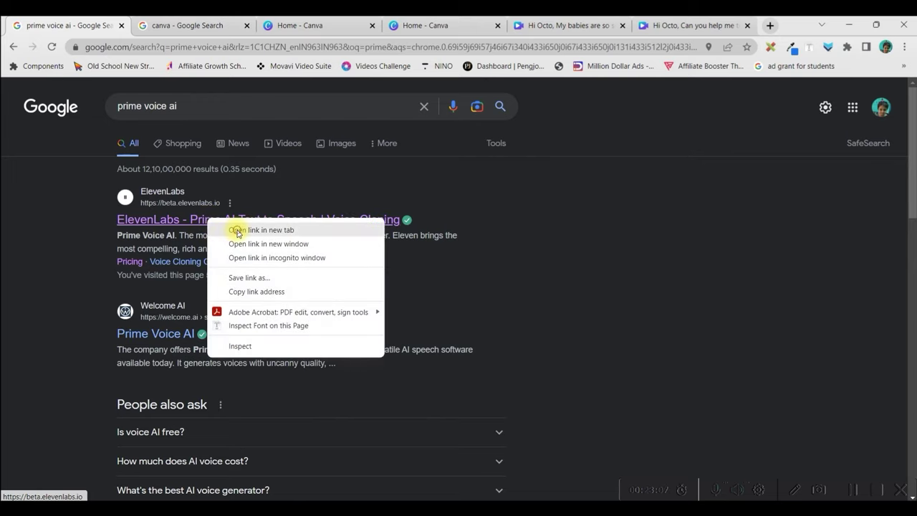
pyautogui.click(238, 229)
pyautogui.click(159, 26)
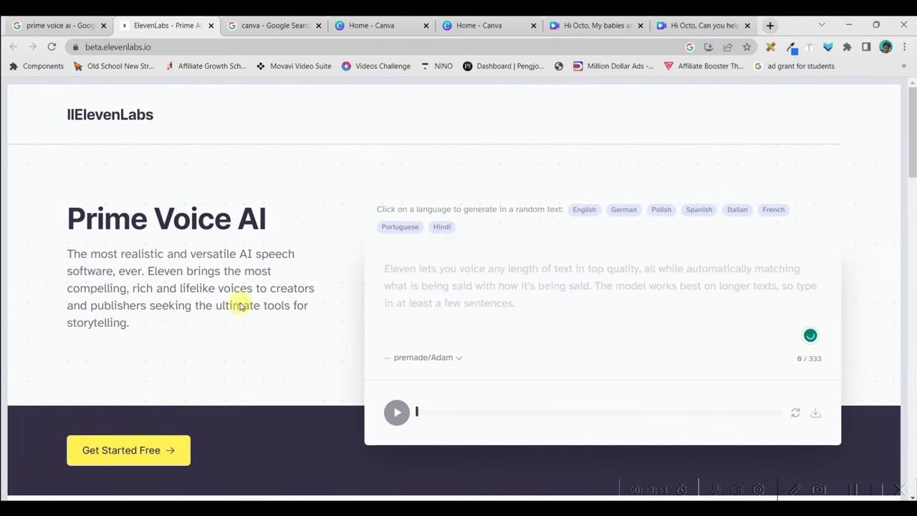
# Go to ElevenLabs speech synthesis and choose the premade Bella voice.
pyautogui.click(179, 454)
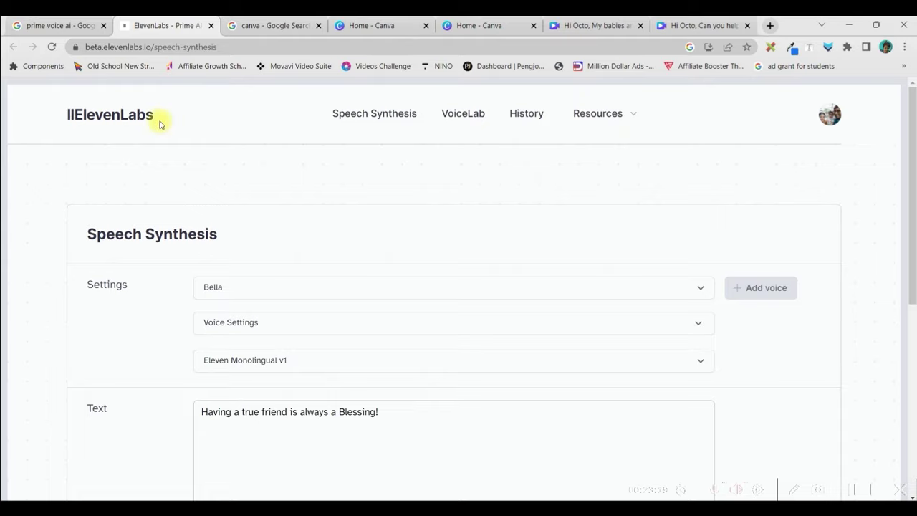
pyautogui.scroll(-3, 727, 448)
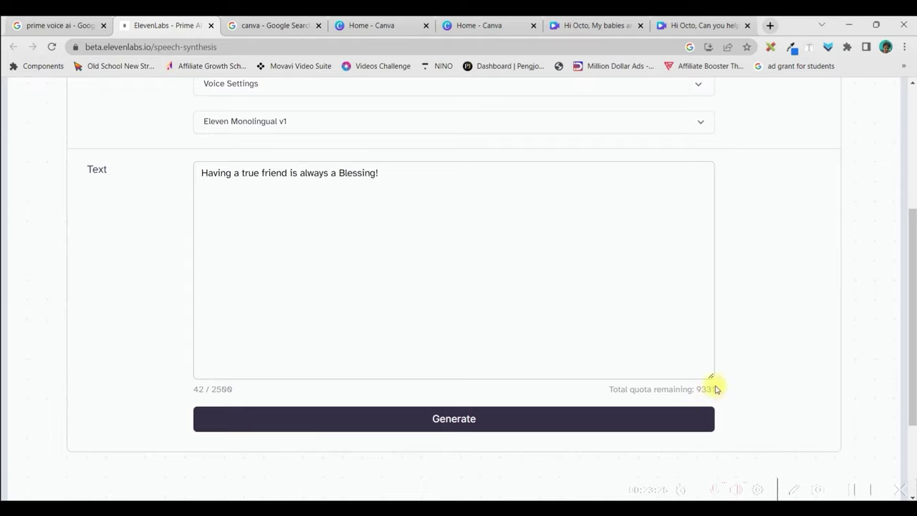
pyautogui.scroll(3, 293, 215)
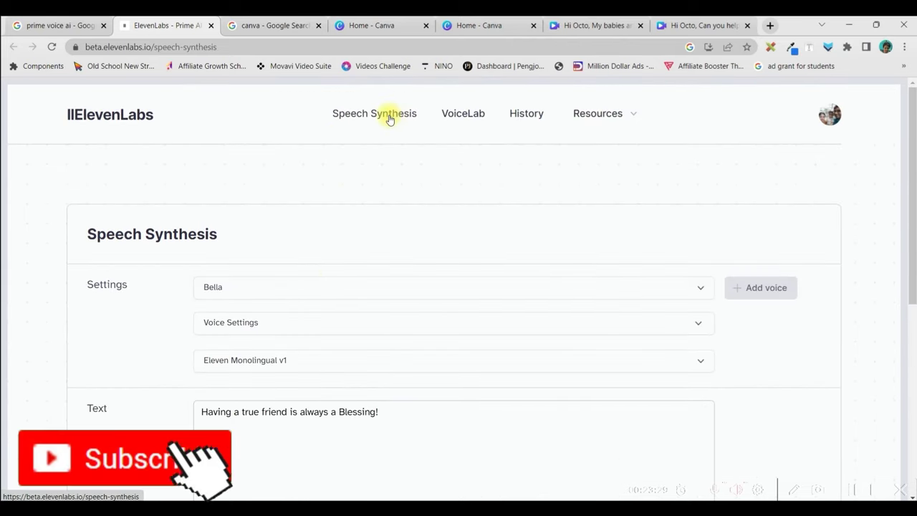
pyautogui.click(332, 288)
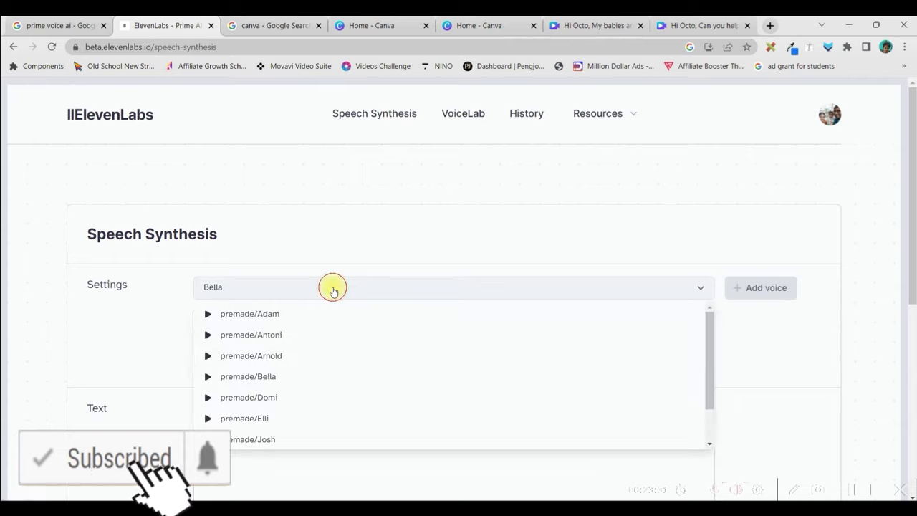
pyautogui.click(292, 378)
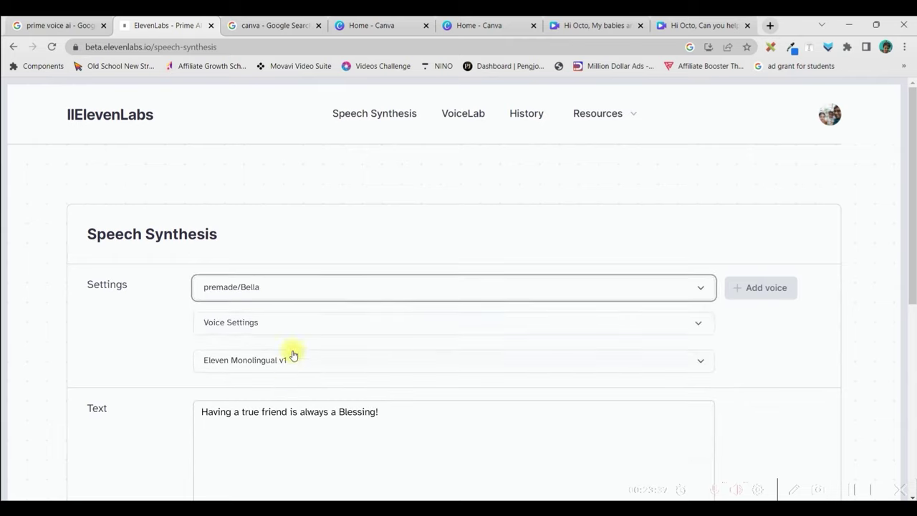
pyautogui.click(313, 322)
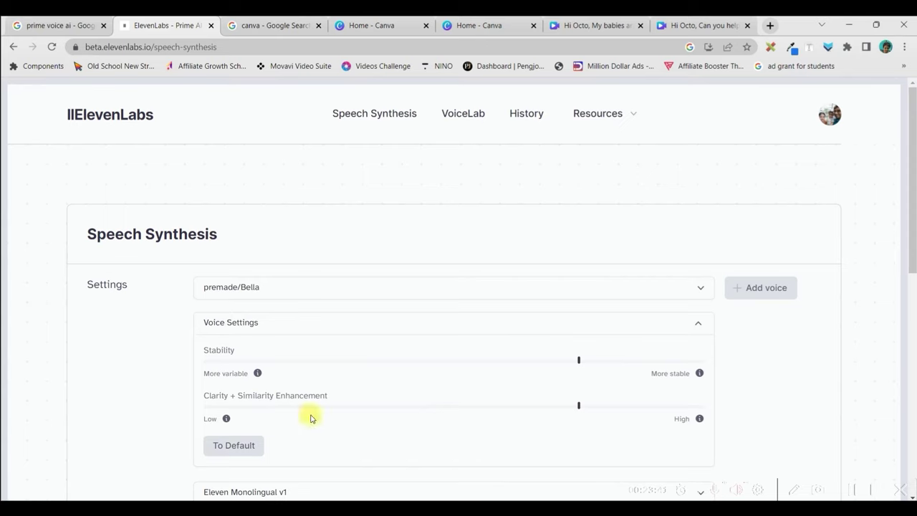
pyautogui.click(228, 329)
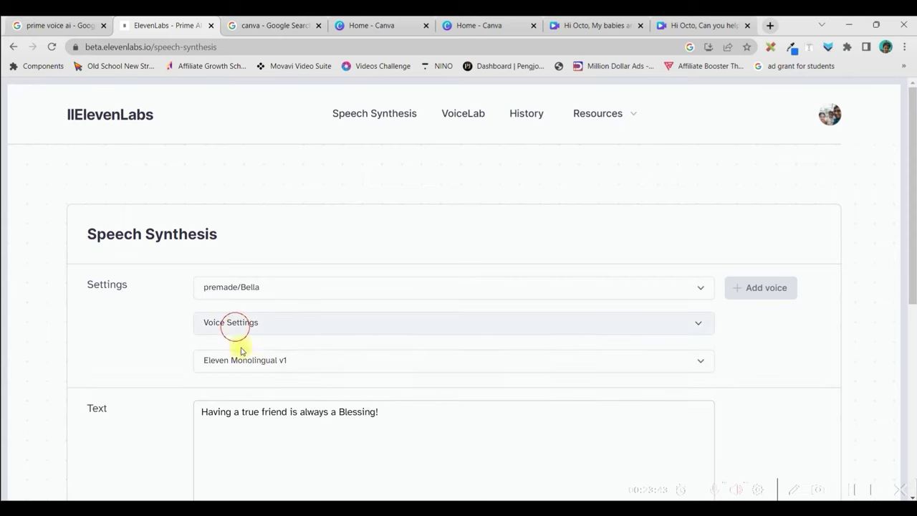
# Set the speech model to Eleven Multilingual v1.
pyautogui.click(260, 363)
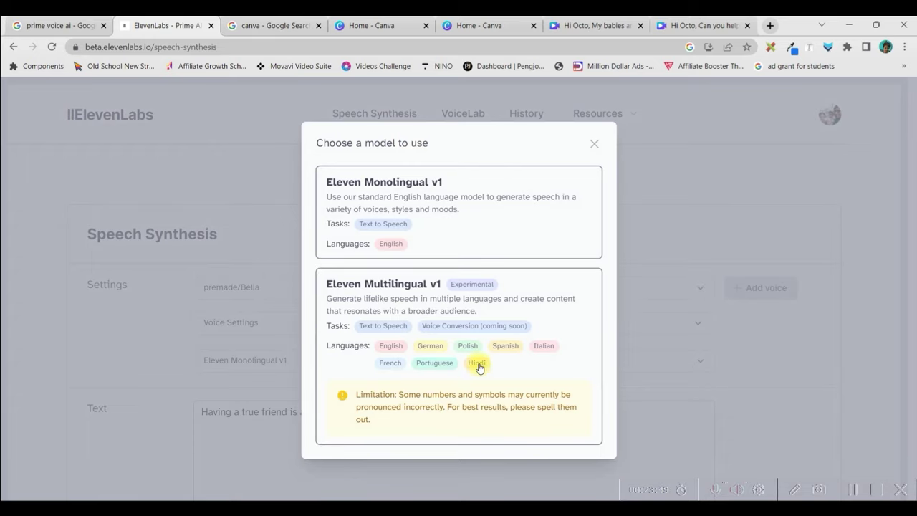
pyautogui.click(479, 363)
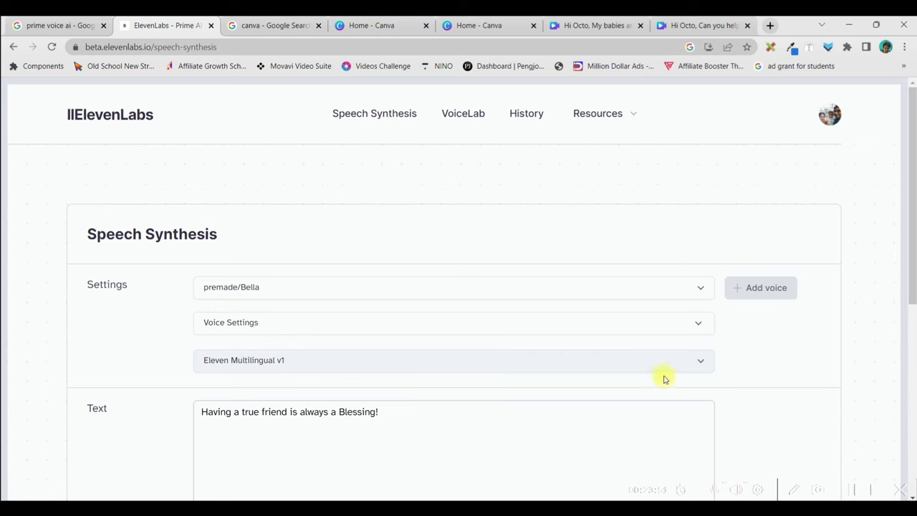
pyautogui.click(700, 362)
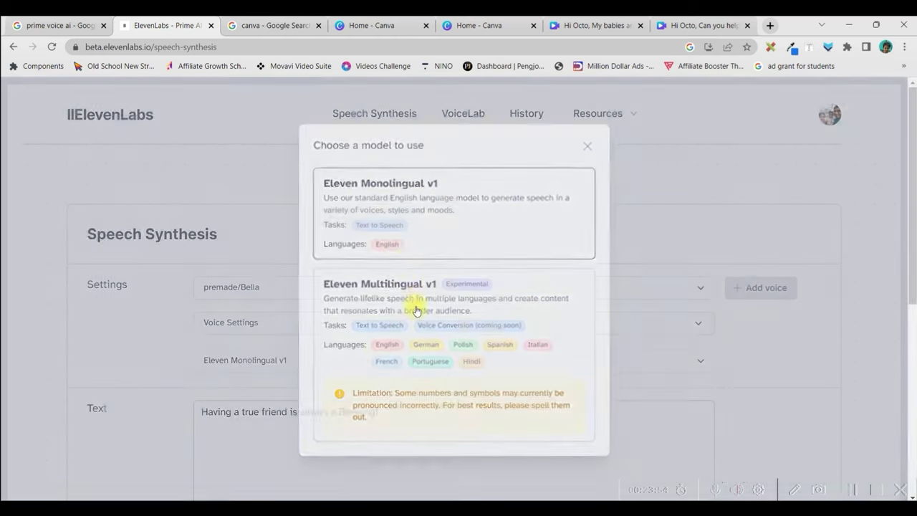
pyautogui.click(407, 308)
# Select the old sample sentence, then select the 'Let's go, Friends' bubble text in Canva.
pyautogui.scroll(-3, 385, 370)
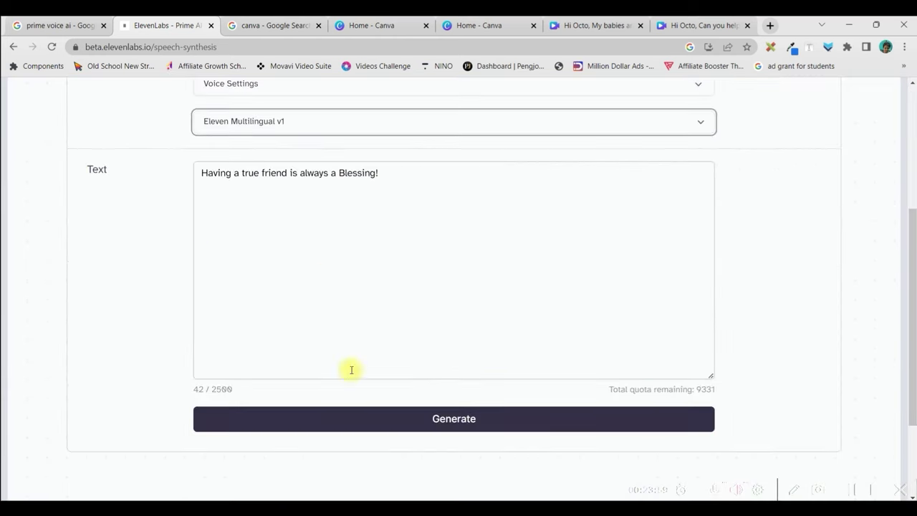
pyautogui.moveTo(408, 184); pyautogui.dragTo(204, 185)
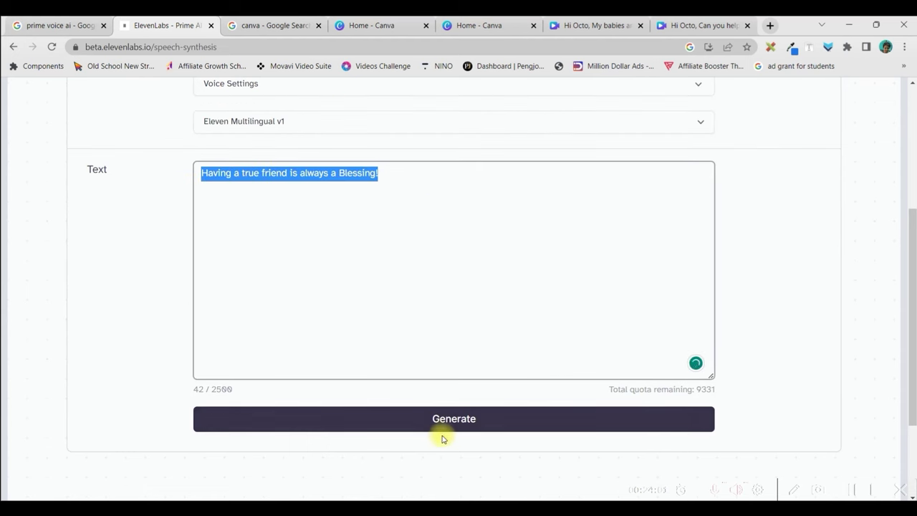
pyautogui.click(635, 25)
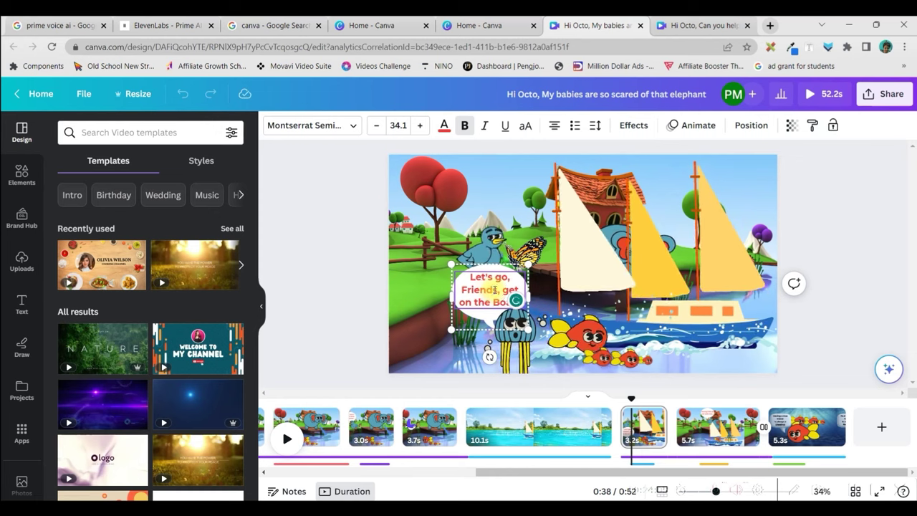
pyautogui.doubleClick(515, 300)
pyautogui.hotkey('ctrl', 'c')
# Paste 'Let's go, Friends, get on the Boat!' into ElevenLabs, generate the Bella clip, return to Canva.
pyautogui.click(705, 25)
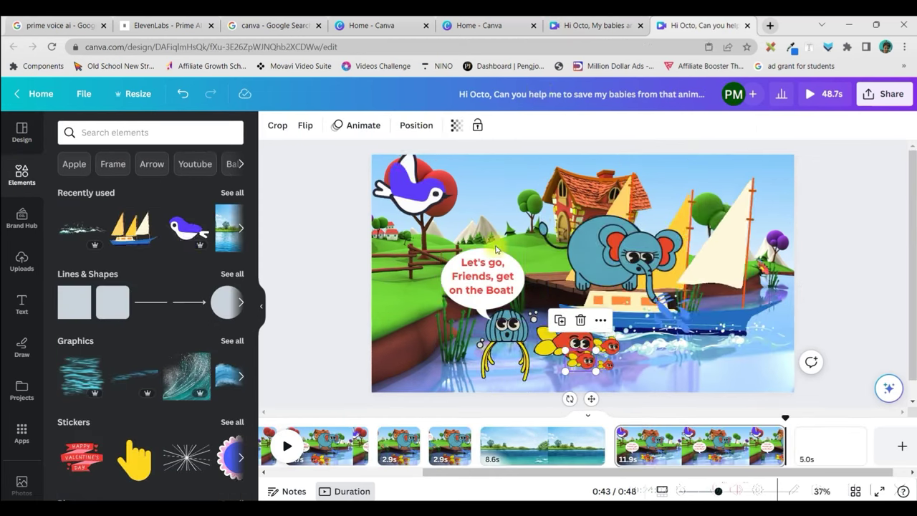
pyautogui.click(189, 27)
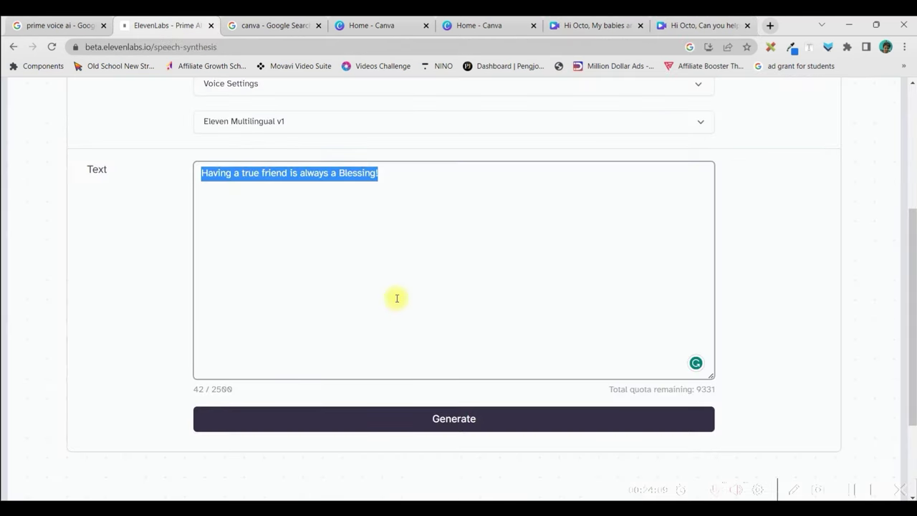
pyautogui.hotkey('ctrl', 'v')
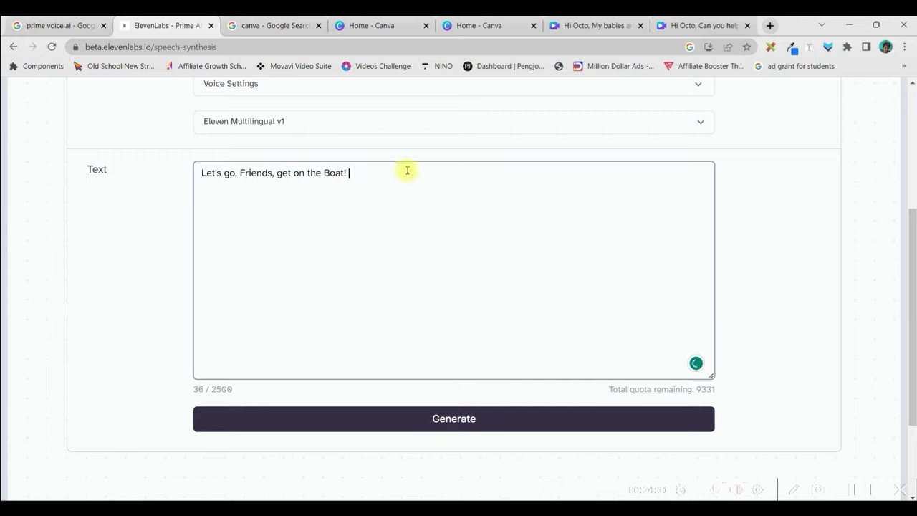
pyautogui.click(472, 424)
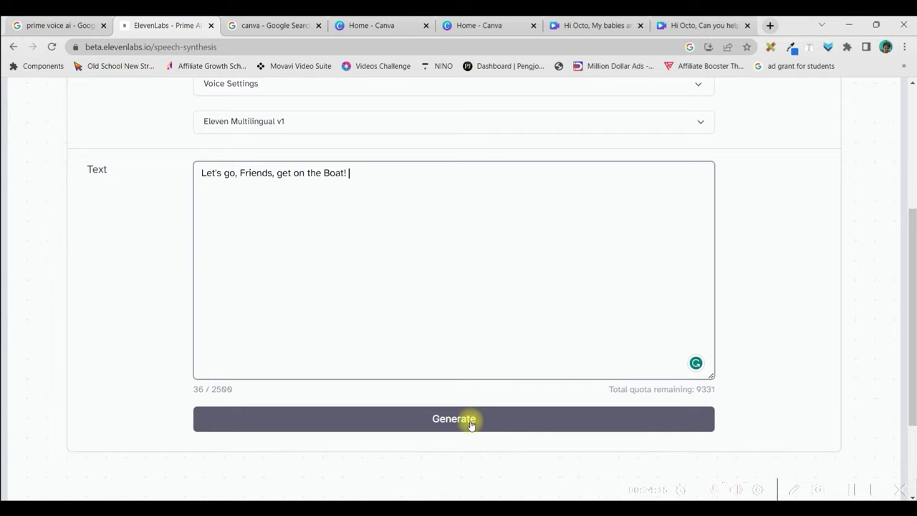
pyautogui.click(470, 424)
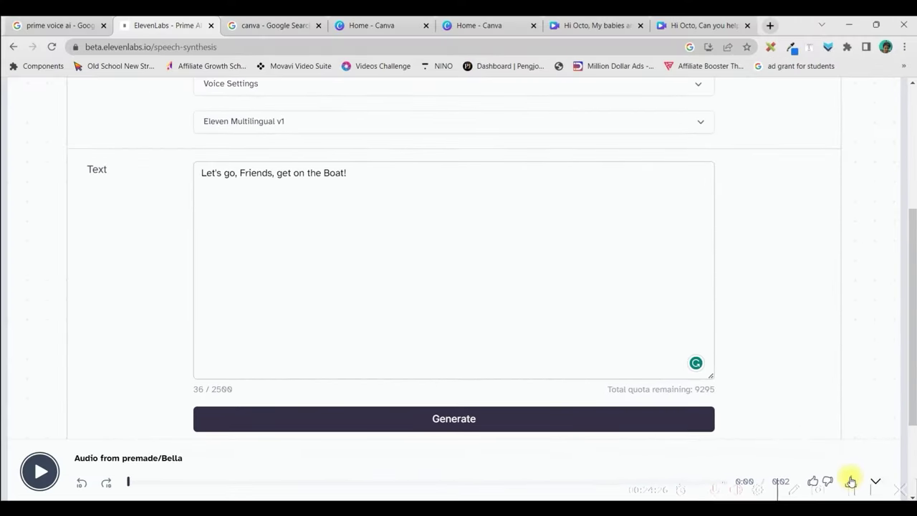
pyautogui.click(609, 27)
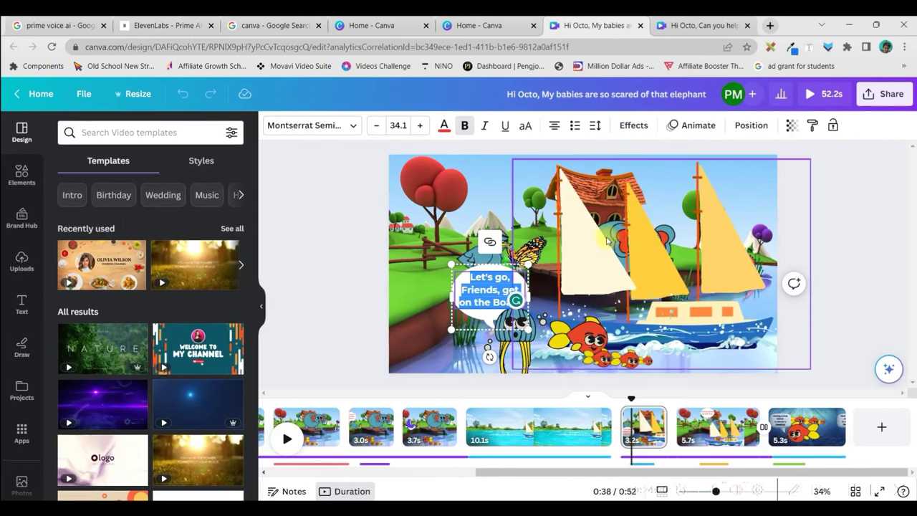
# Drag SL-11 Bella Fish.mp3 from Uploads > Audio onto the Hi Octo design's timeline.
pyautogui.click(19, 260)
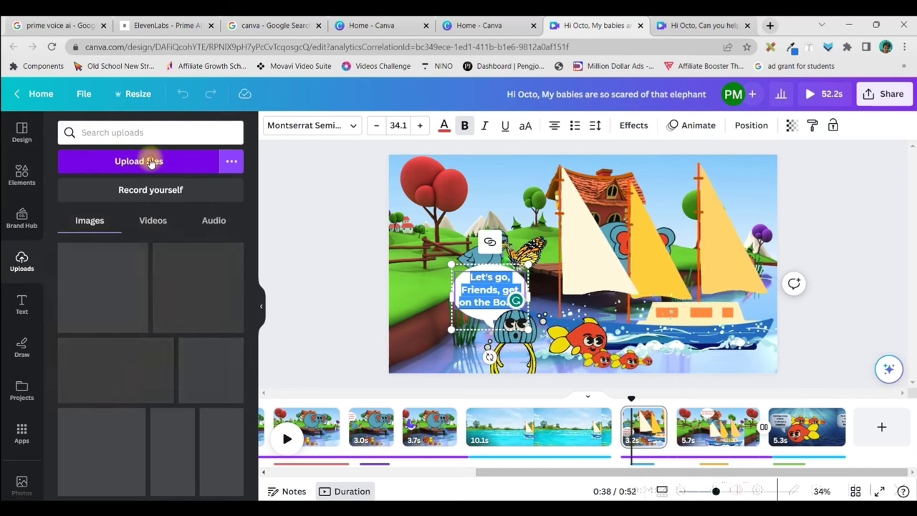
pyautogui.click(150, 162)
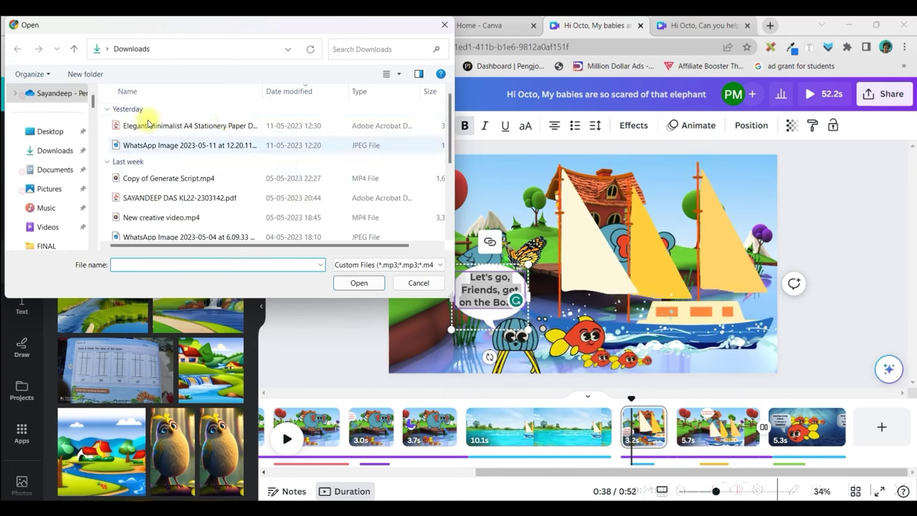
pyautogui.click(213, 146)
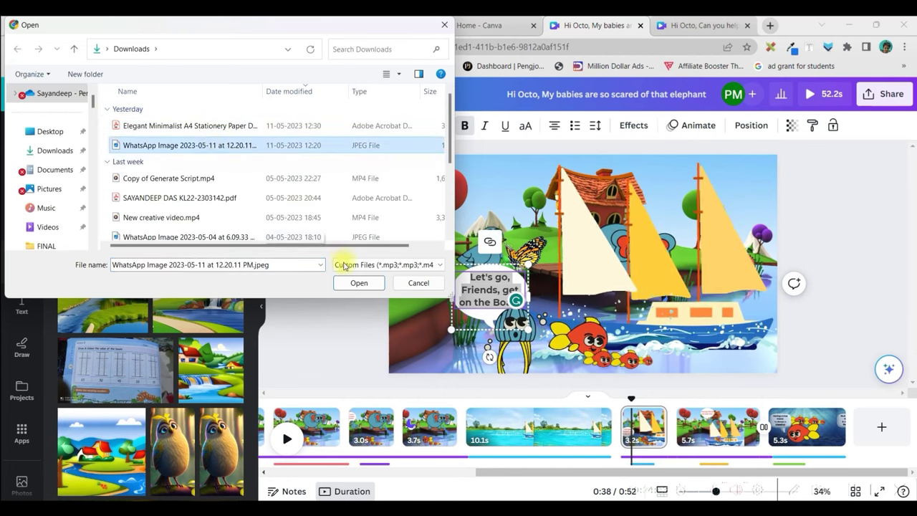
pyautogui.click(445, 25)
pyautogui.click(223, 222)
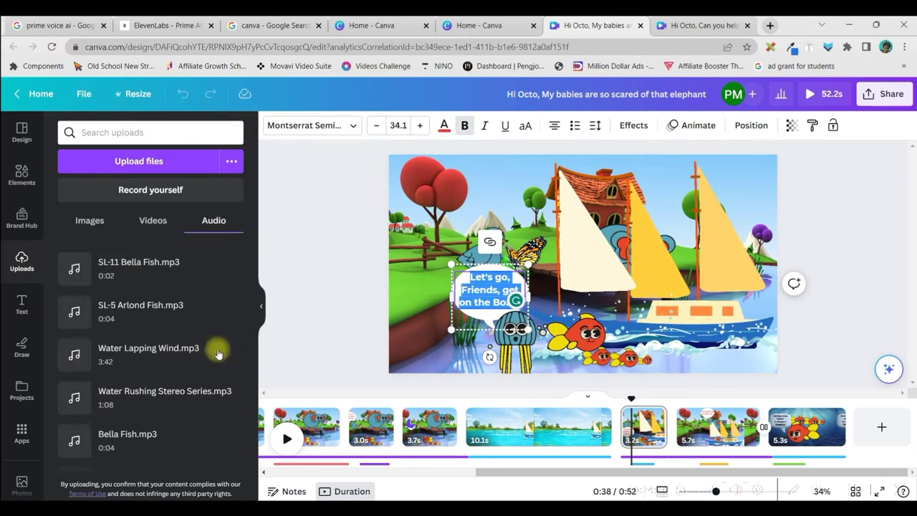
pyautogui.click(727, 32)
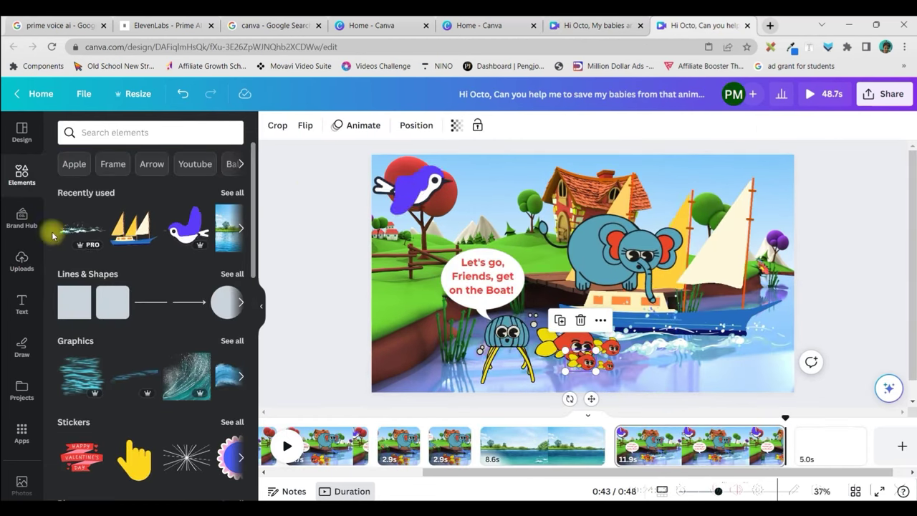
pyautogui.click(22, 256)
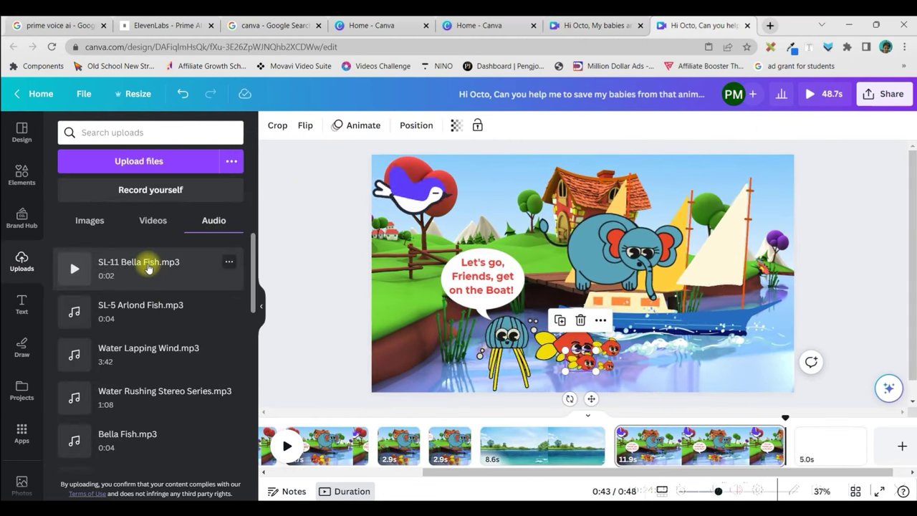
pyautogui.moveTo(149, 264); pyautogui.dragTo(297, 456)
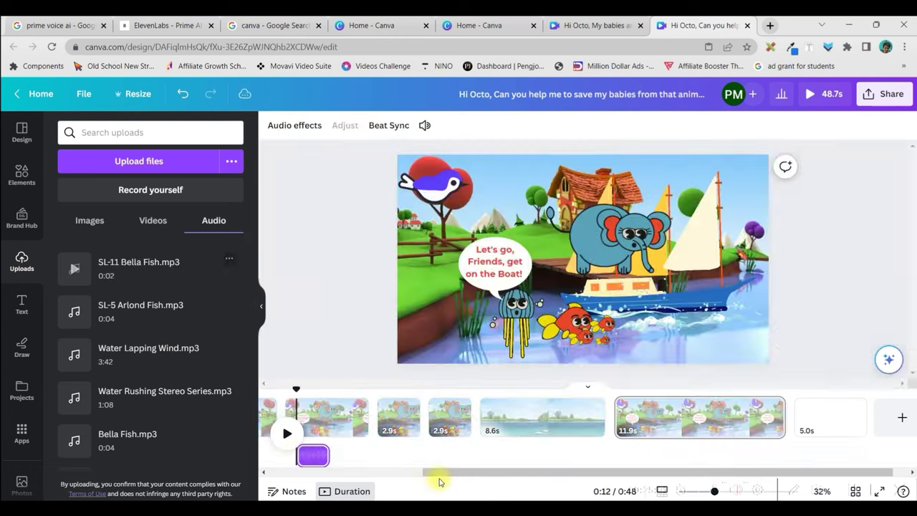
# Move the Bella Fish clip under the second scene and shorten that scene from 5.7s to 2.7s.
pyautogui.moveTo(444, 471); pyautogui.dragTo(293, 476)
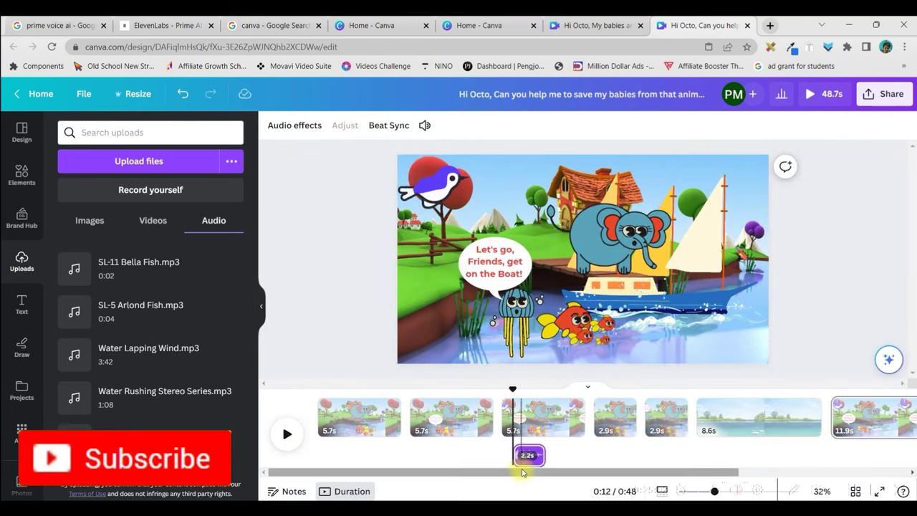
pyautogui.moveTo(529, 455); pyautogui.dragTo(424, 456)
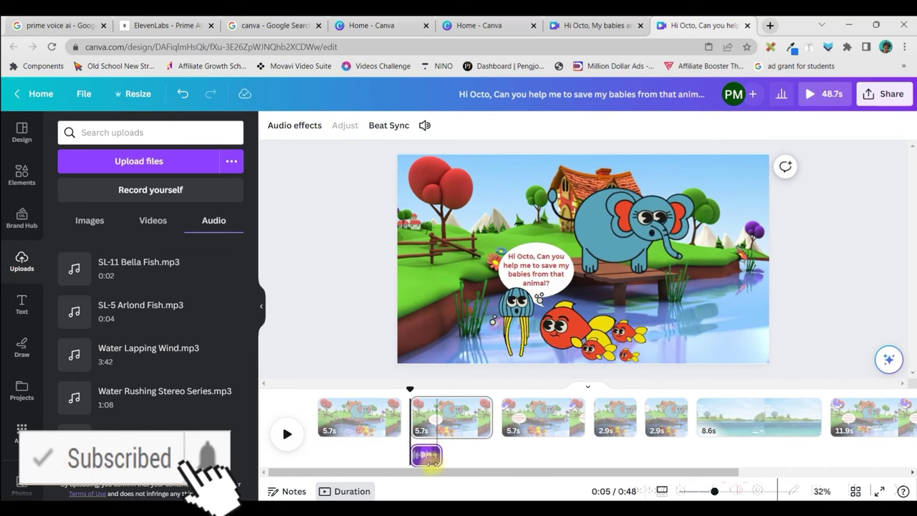
pyautogui.click(459, 417)
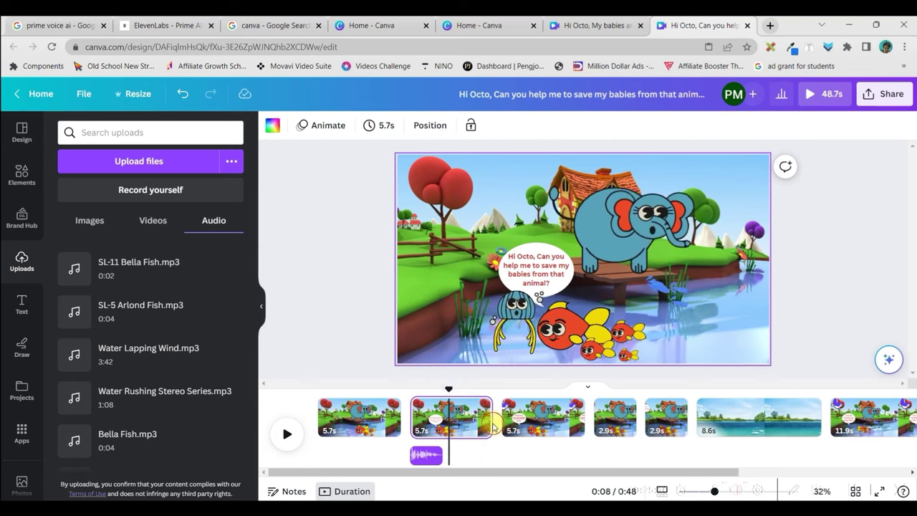
pyautogui.moveTo(493, 428); pyautogui.dragTo(450, 428)
# Add SL-5 Arlond Fish.mp3 under the third page and shorten that page to 5.0s.
pyautogui.moveTo(150, 313)
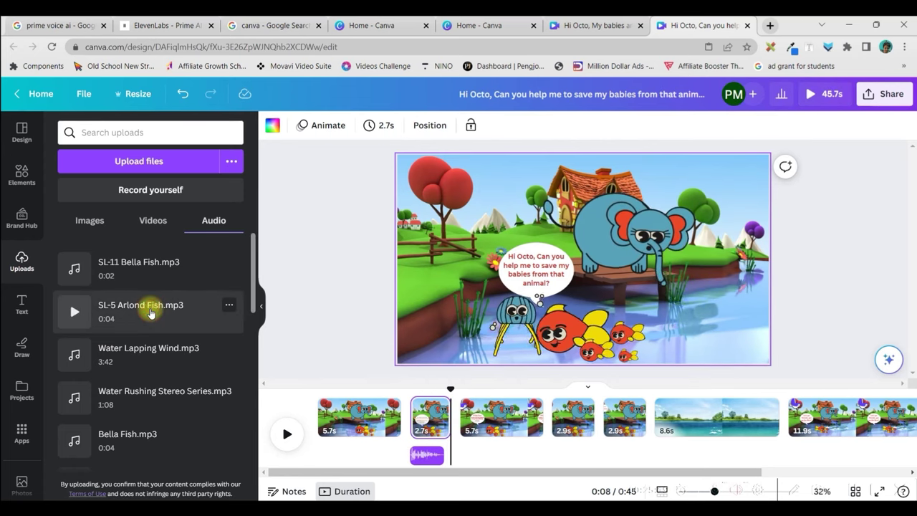
pyautogui.moveTo(151, 313); pyautogui.dragTo(416, 432)
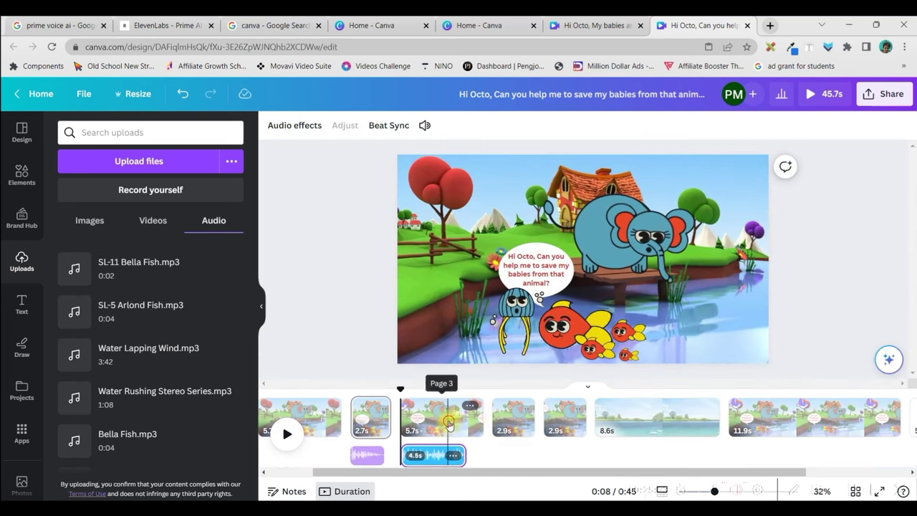
pyautogui.click(449, 424)
pyautogui.moveTo(477, 419)
pyautogui.mouseDown()
pyautogui.moveTo(466, 421)
pyautogui.moveTo(471, 426)
pyautogui.mouseUp()
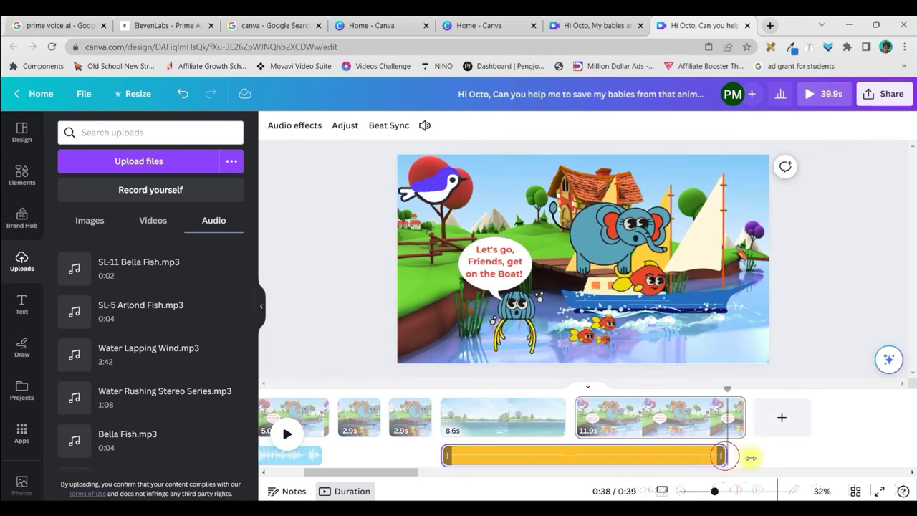
pyautogui.click(488, 460)
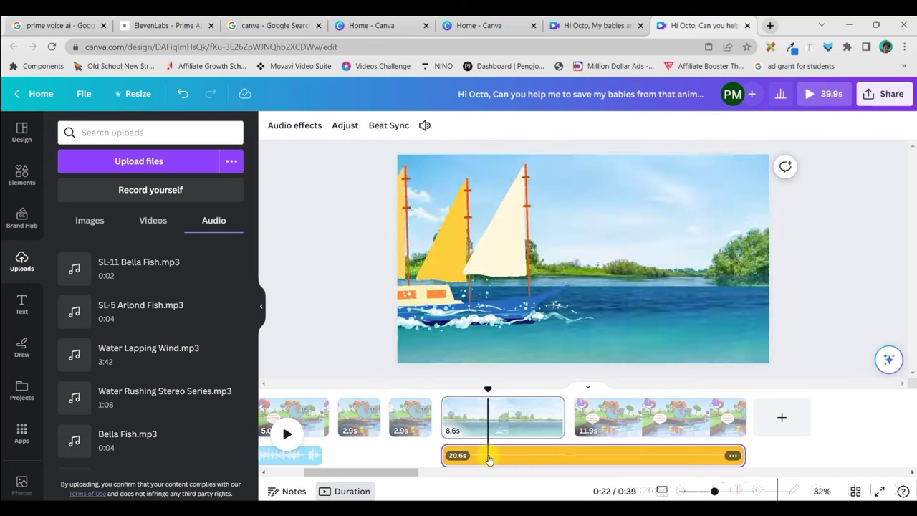
# Raise the 4.5s Arlond Fish voiceover's volume from 100 to 156 and dismiss the Beat Sync warning.
pyautogui.click(302, 460)
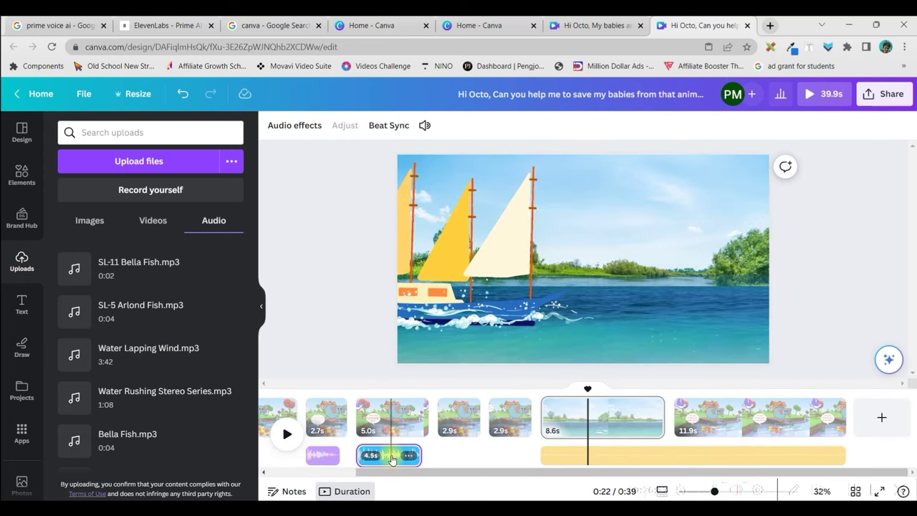
pyautogui.click(392, 459)
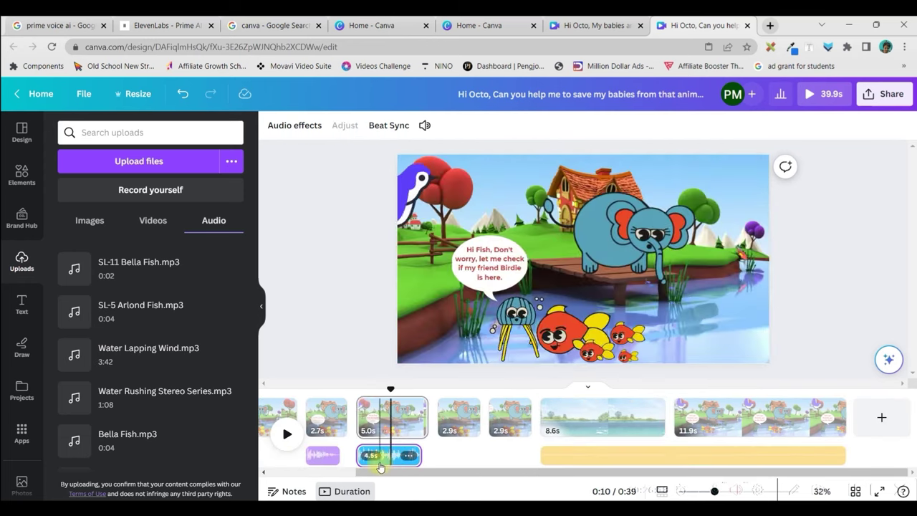
pyautogui.click(296, 126)
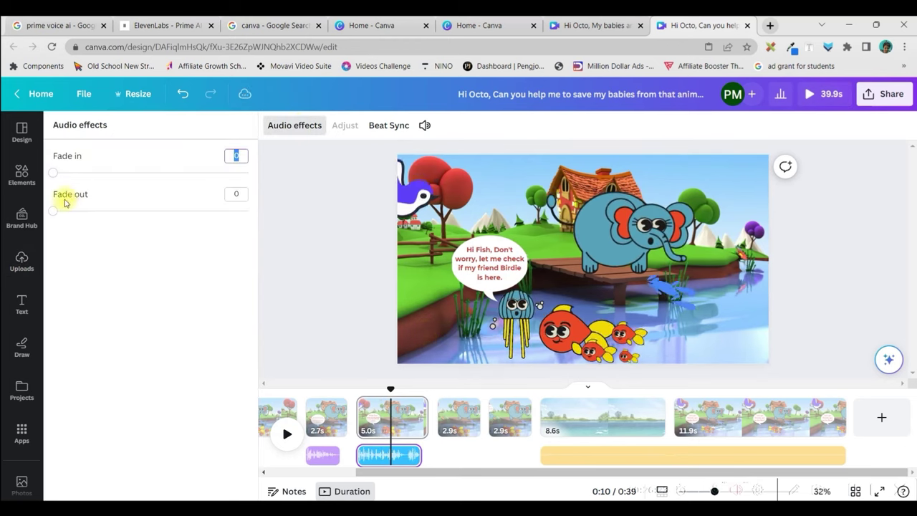
pyautogui.click(424, 126)
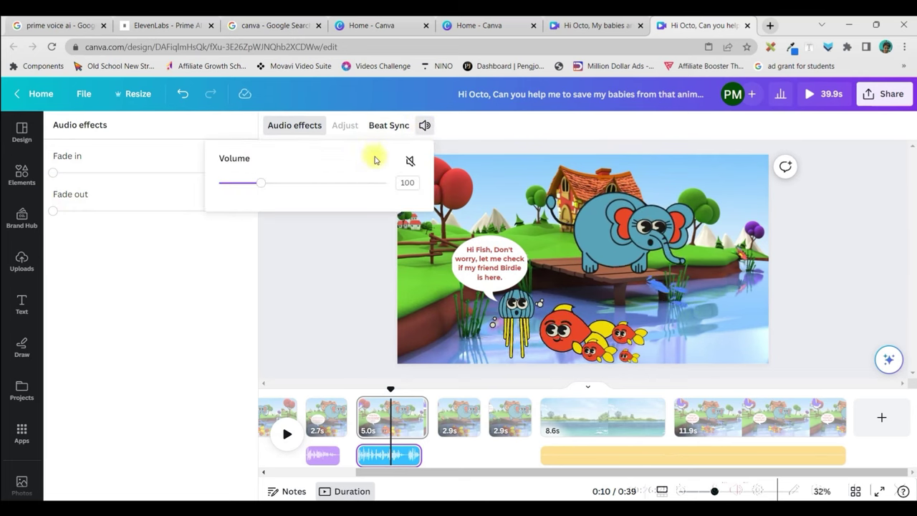
pyautogui.moveTo(293, 187); pyautogui.dragTo(262, 191)
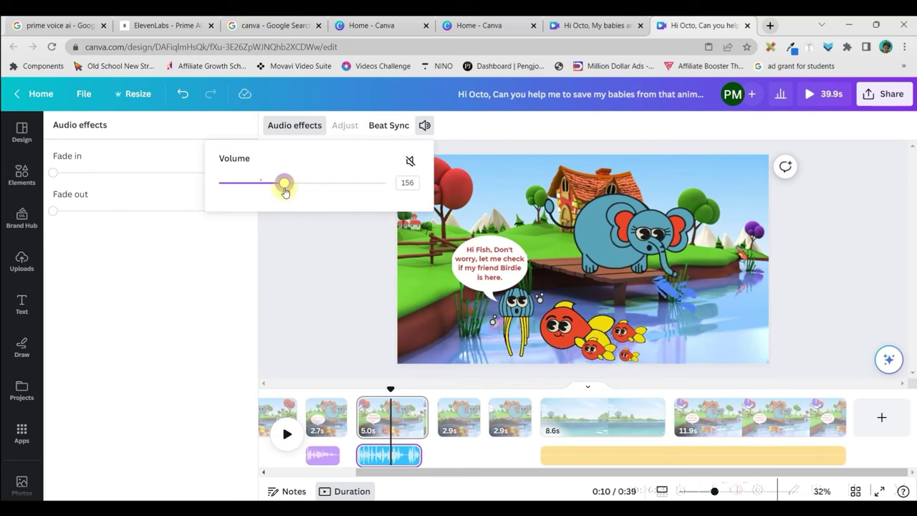
pyautogui.click(394, 126)
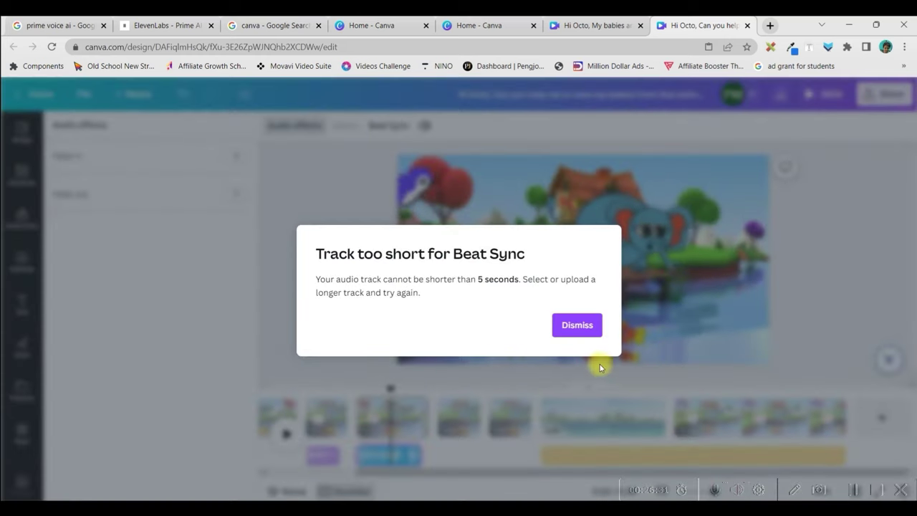
pyautogui.click(573, 326)
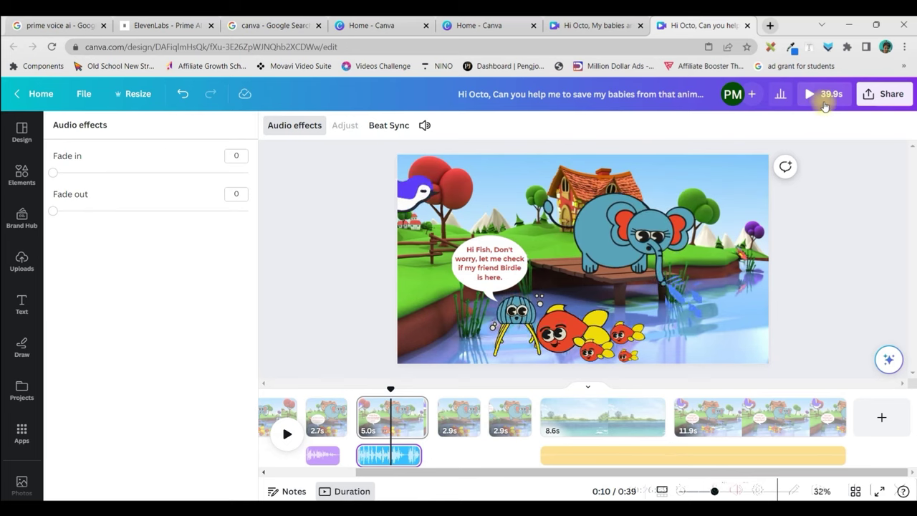
# Set the download to MP4 Video at 1080p (HD) covering all 7 pages.
pyautogui.click(893, 100)
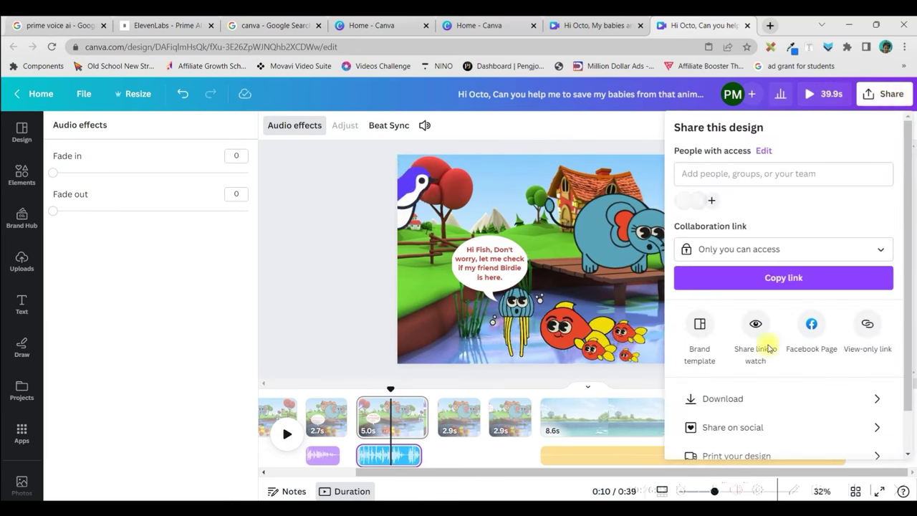
pyautogui.click(710, 398)
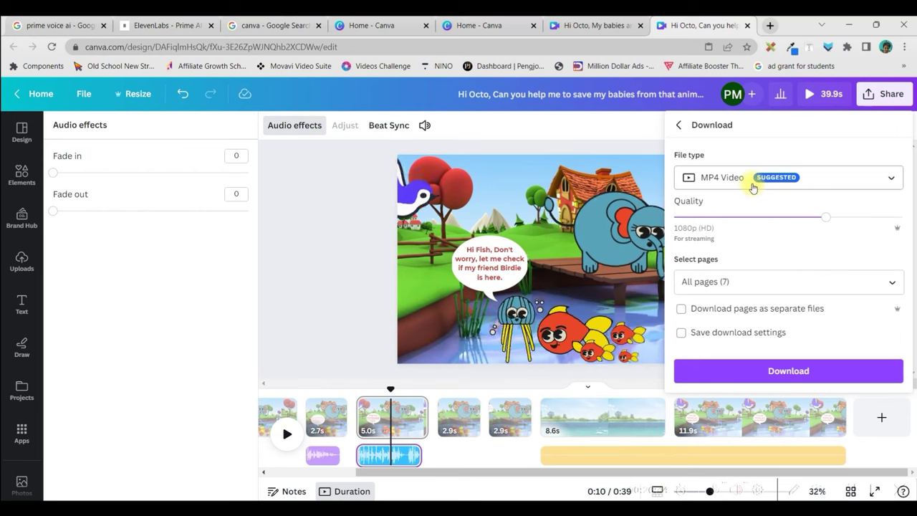
pyautogui.click(791, 286)
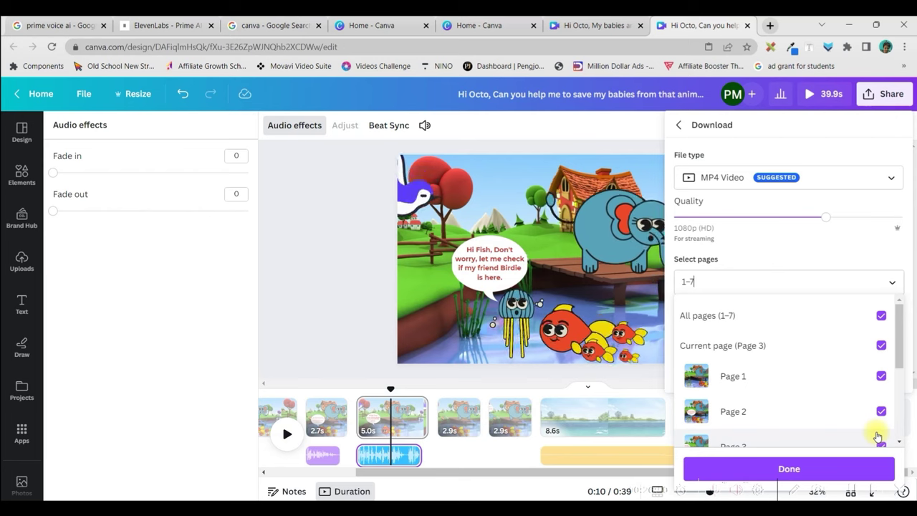
pyautogui.click(828, 472)
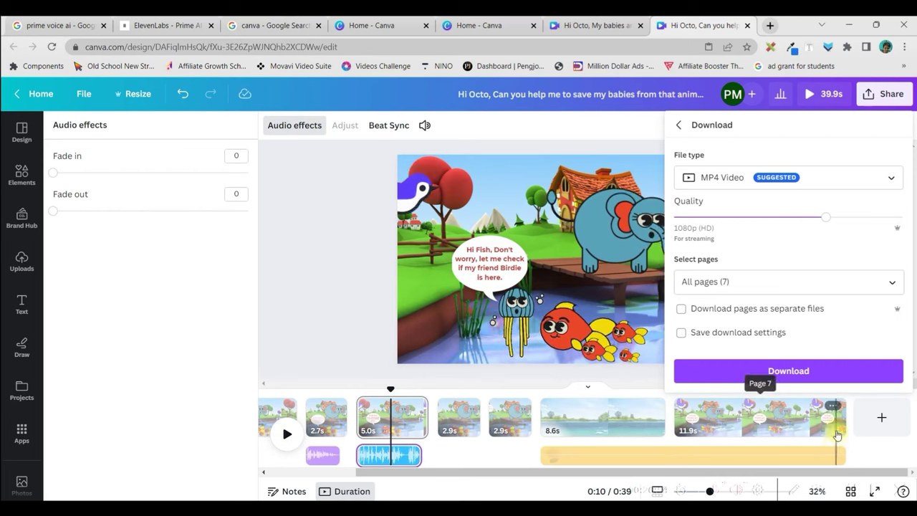